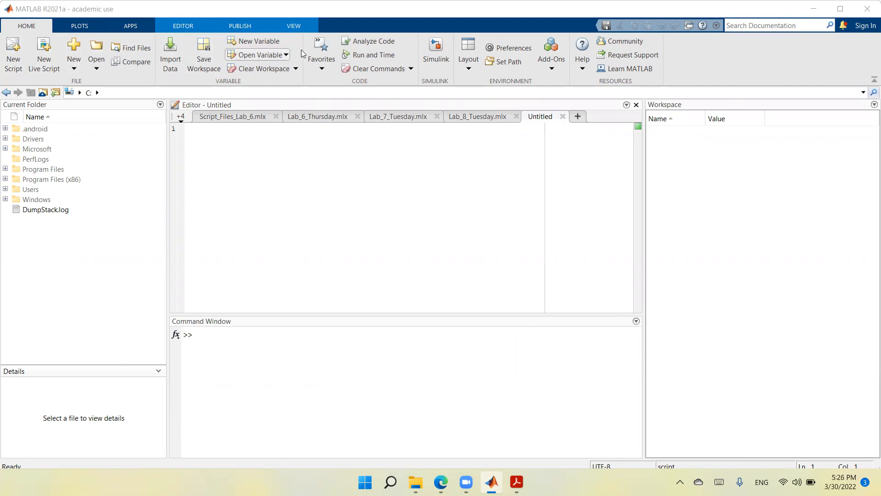
Step: Start Simulink, create a blank model and maximize its window
{"action": "left_click", "coordinate": [431, 54]}
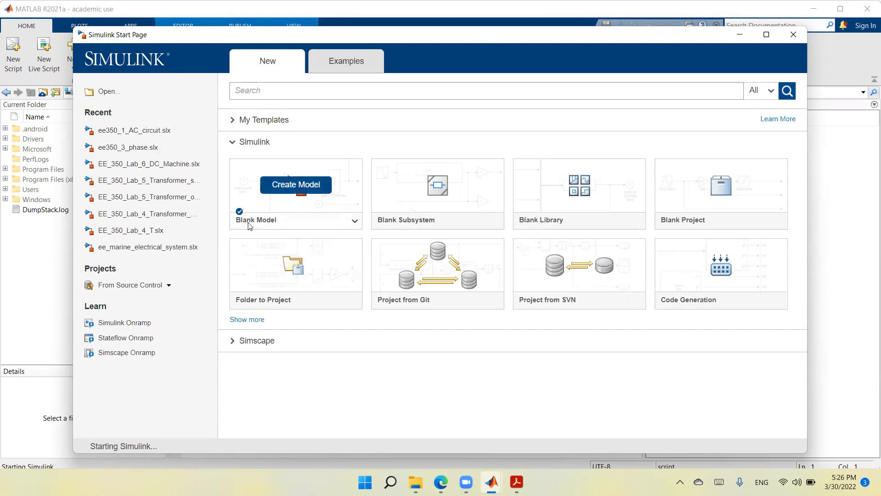
{"action": "left_click", "coordinate": [268, 205]}
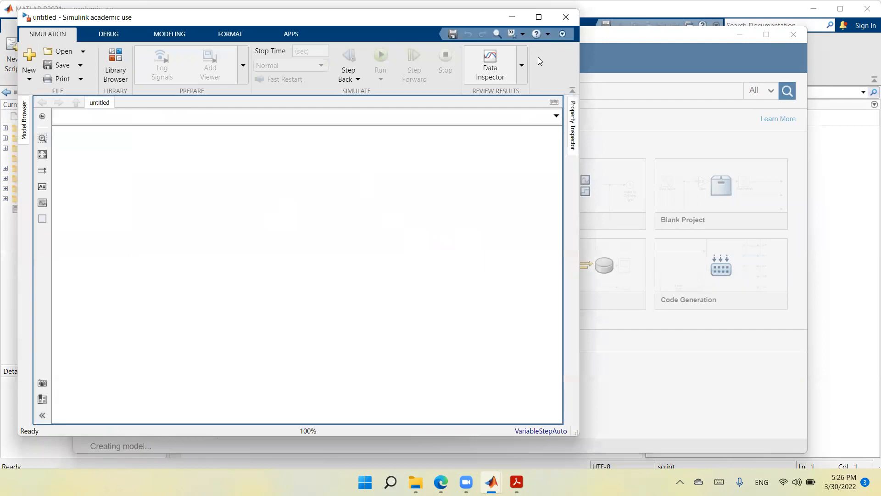
{"action": "left_click", "coordinate": [539, 18]}
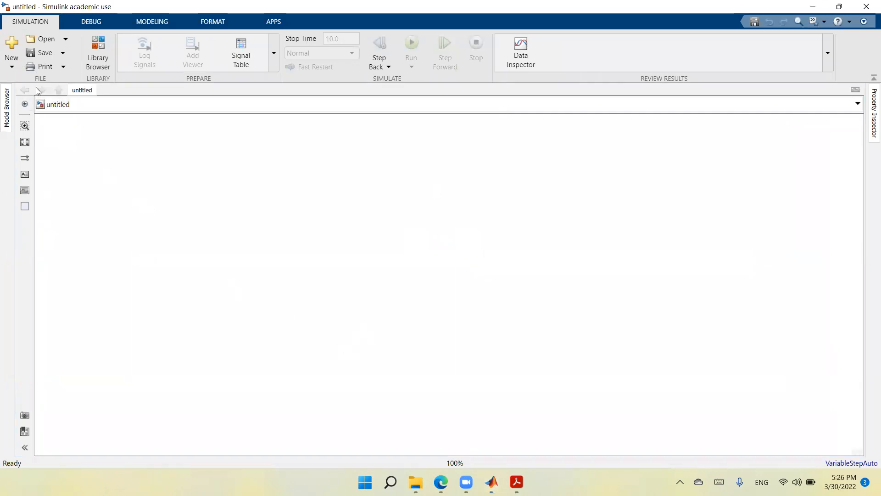
Step: Save the model as DC_Circuit in the Desktop folder, declining the alternative user folder
{"action": "left_click", "coordinate": [42, 53]}
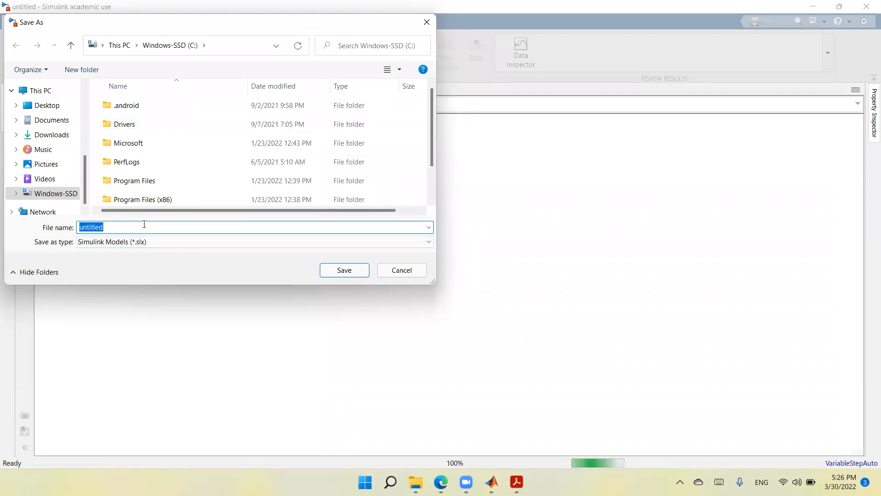
{"action": "type", "text": "D"}
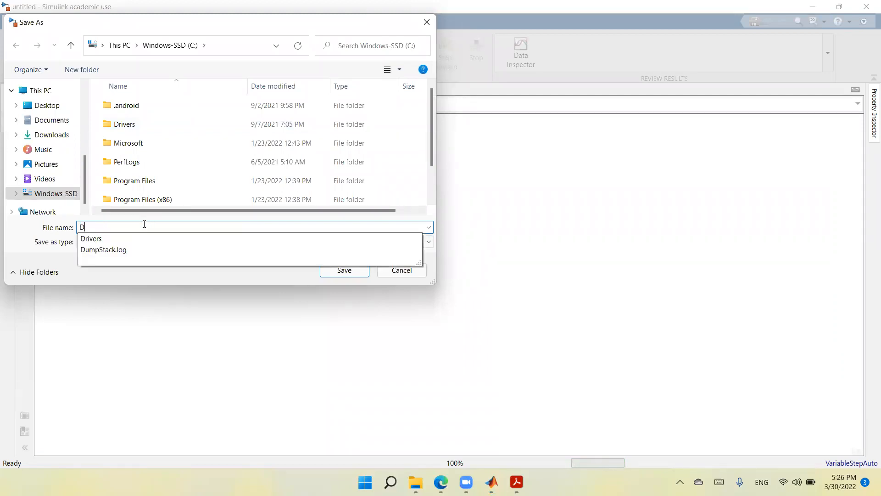
{"action": "type", "text": "C_"}
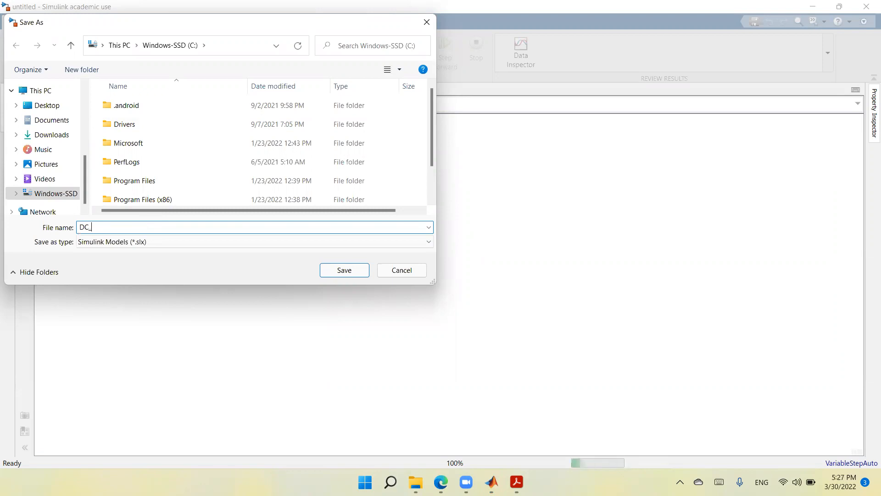
{"action": "type", "text": "Circuit"}
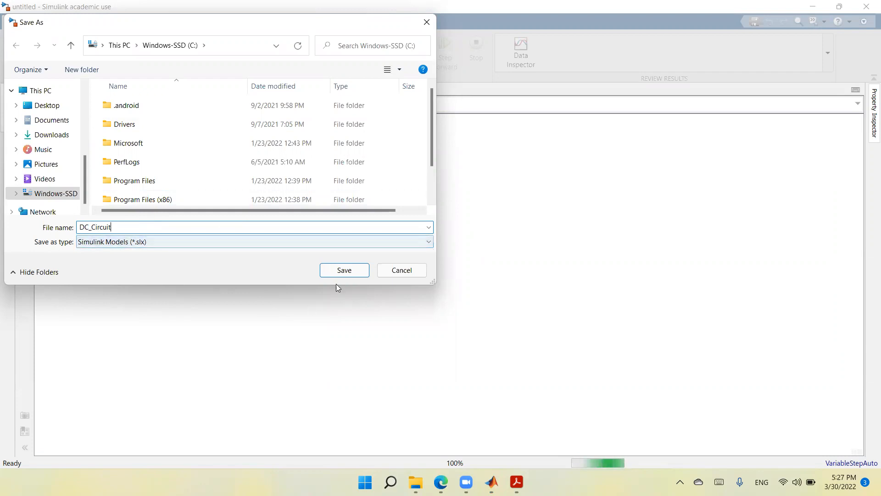
{"action": "left_click", "coordinate": [349, 270]}
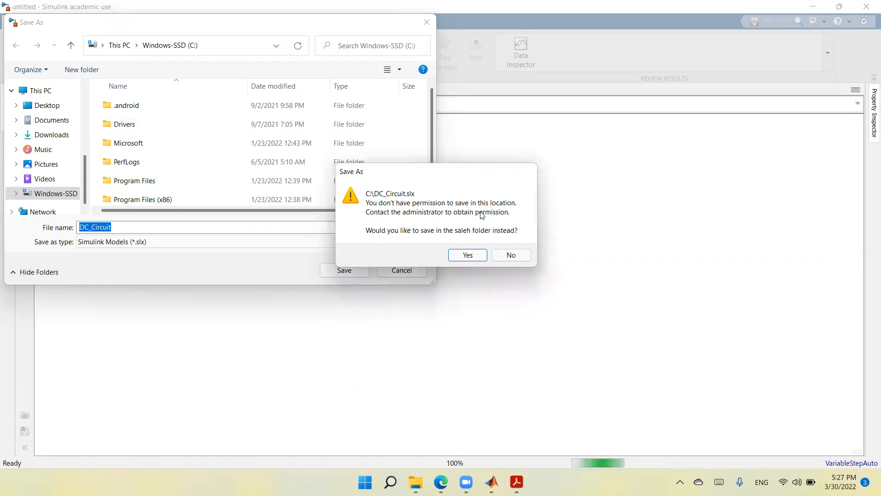
{"action": "left_click", "coordinate": [500, 257]}
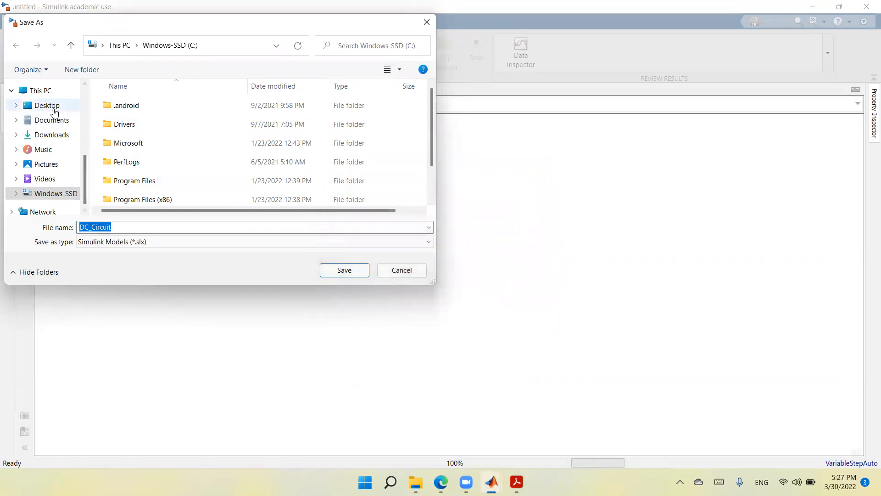
{"action": "left_click", "coordinate": [50, 106]}
{"action": "left_click", "coordinate": [344, 270]}
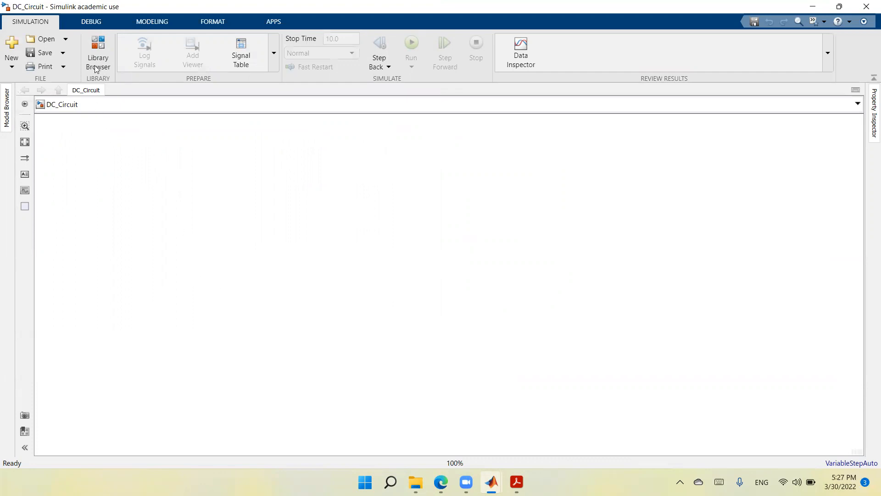
Step: Open the Sources library under Simscape/Electrical/Specialized Power Systems in the Library Browser
{"action": "left_click", "coordinate": [95, 51]}
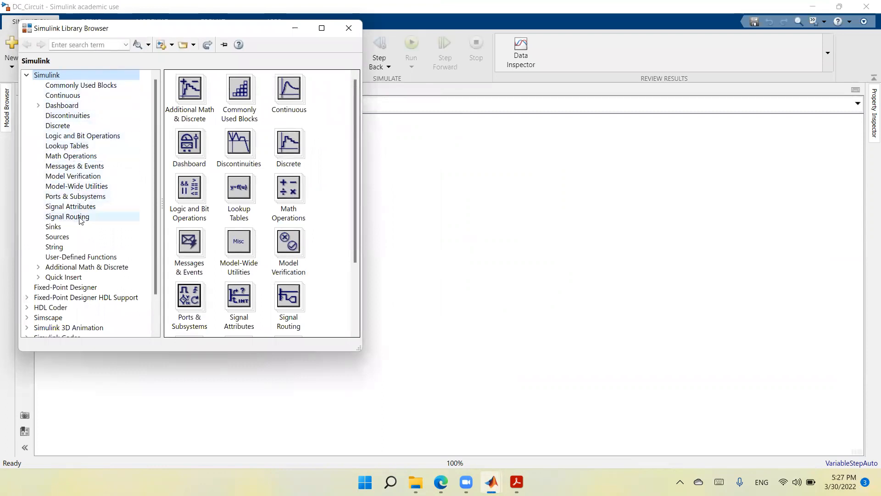
{"action": "scroll", "coordinate": [79, 225], "scroll_direction": "down", "scroll_amount": 2}
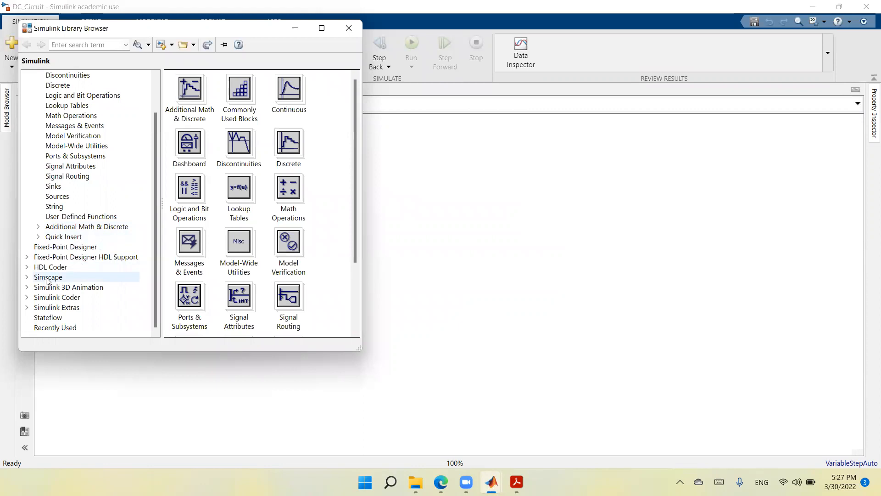
{"action": "left_click", "coordinate": [48, 277]}
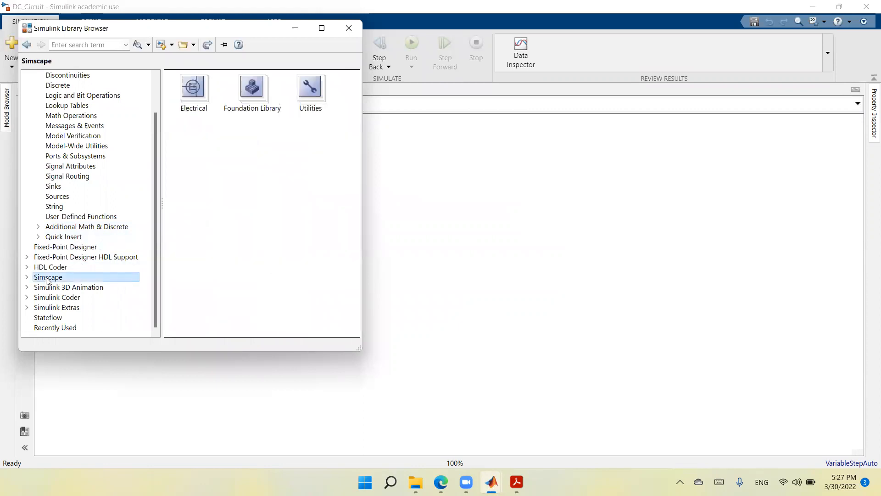
{"action": "double_click", "coordinate": [47, 278]}
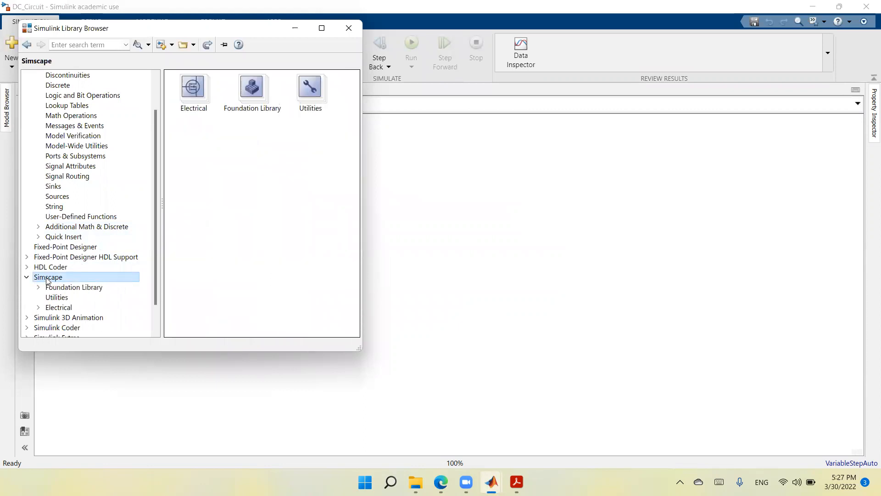
{"action": "double_click", "coordinate": [54, 308]}
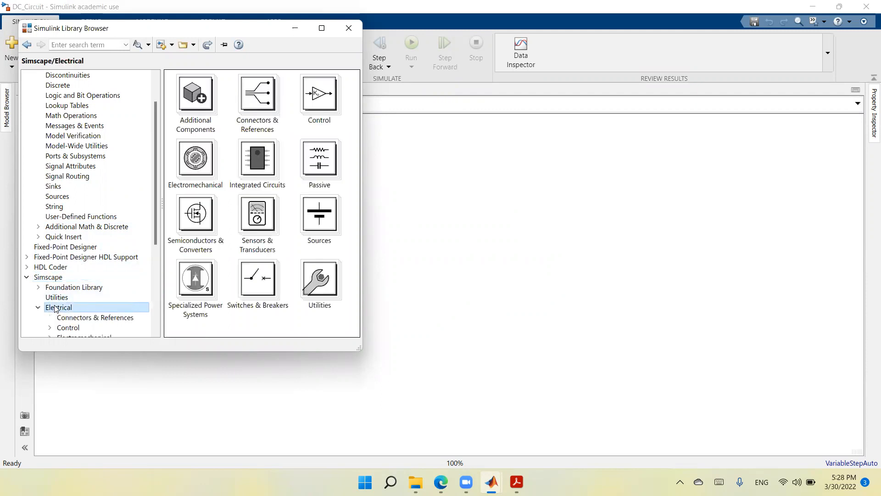
{"action": "scroll", "coordinate": [77, 305], "scroll_direction": "down", "scroll_amount": 3}
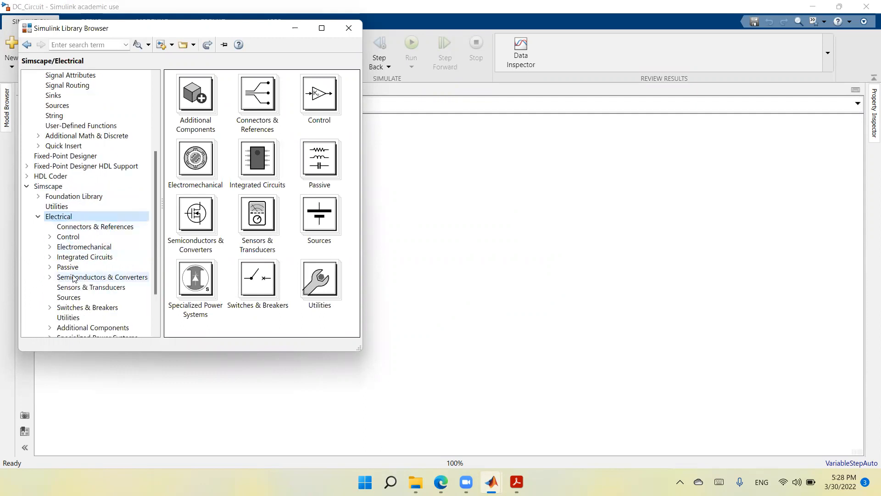
{"action": "scroll", "coordinate": [74, 279], "scroll_direction": "down", "scroll_amount": 1}
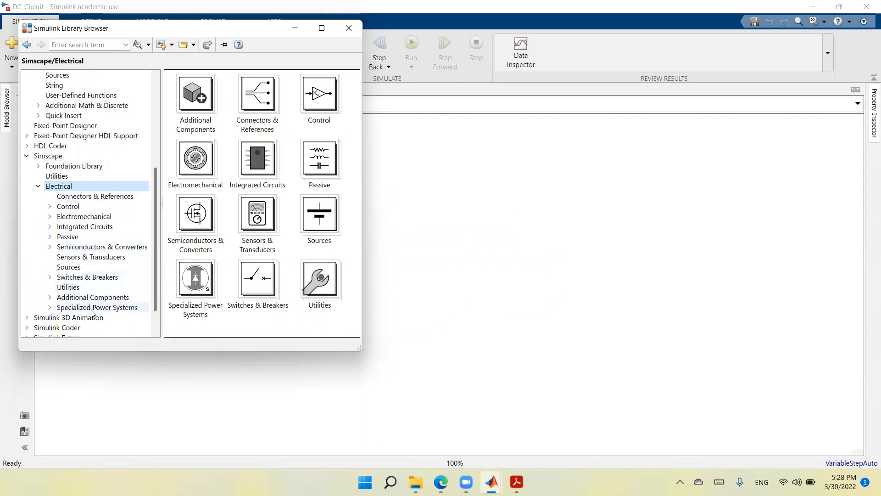
{"action": "left_click", "coordinate": [77, 307]}
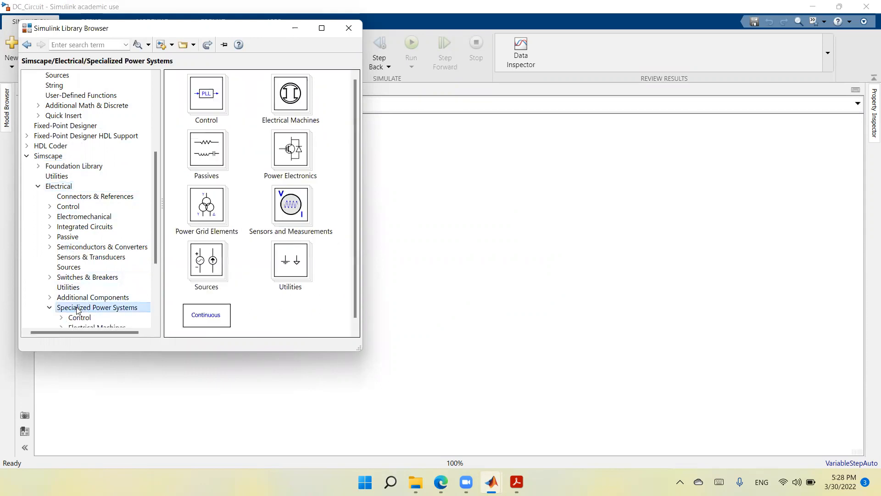
{"action": "scroll", "coordinate": [77, 310], "scroll_direction": "down", "scroll_amount": 1}
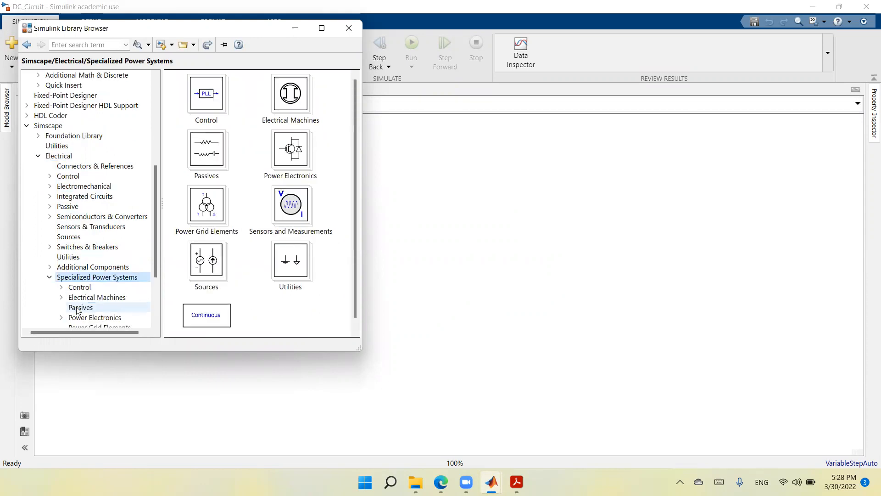
{"action": "scroll", "coordinate": [87, 293], "scroll_direction": "down", "scroll_amount": 1}
{"action": "scroll", "coordinate": [91, 276], "scroll_direction": "down", "scroll_amount": 1}
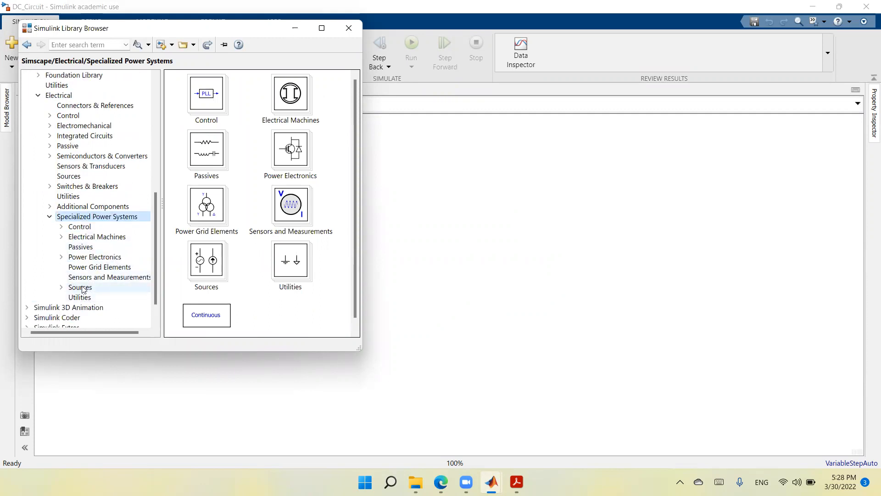
{"action": "left_click", "coordinate": [81, 287]}
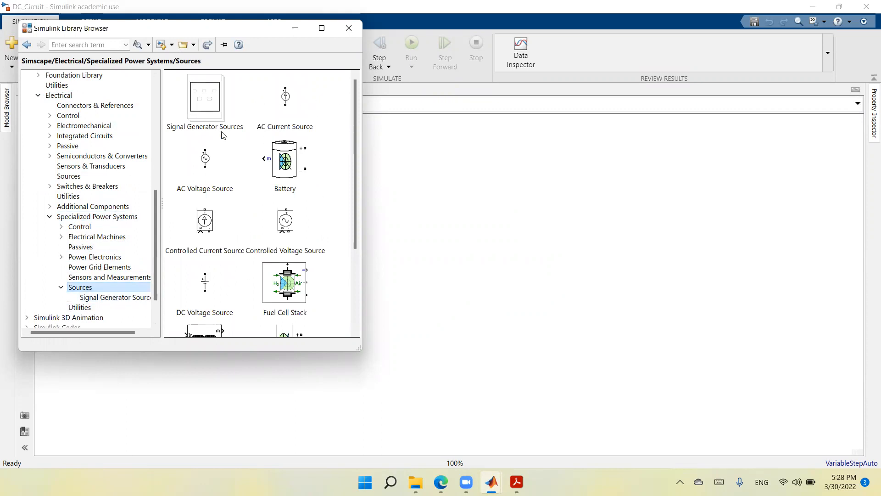
Step: Add a DC Voltage Source block from the Sources library to the model and place it left of the canvas centre
{"action": "scroll", "coordinate": [307, 230], "scroll_direction": "down", "scroll_amount": 2}
{"action": "scroll", "coordinate": [308, 228], "scroll_direction": "down", "scroll_amount": 3}
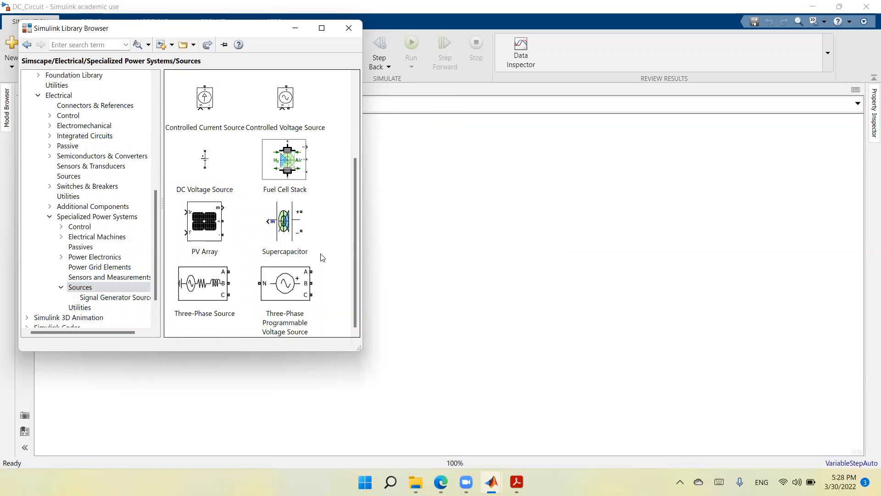
{"action": "scroll", "coordinate": [321, 255], "scroll_direction": "up", "scroll_amount": 4}
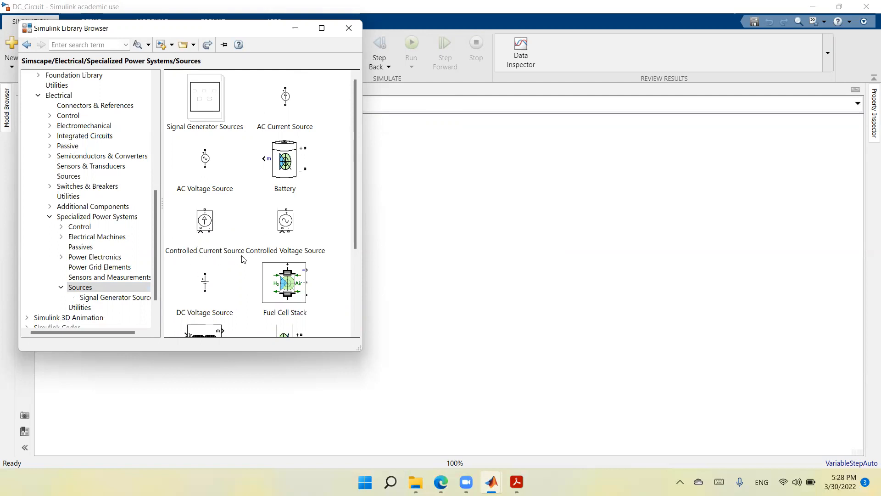
{"action": "scroll", "coordinate": [227, 262], "scroll_direction": "down", "scroll_amount": 1}
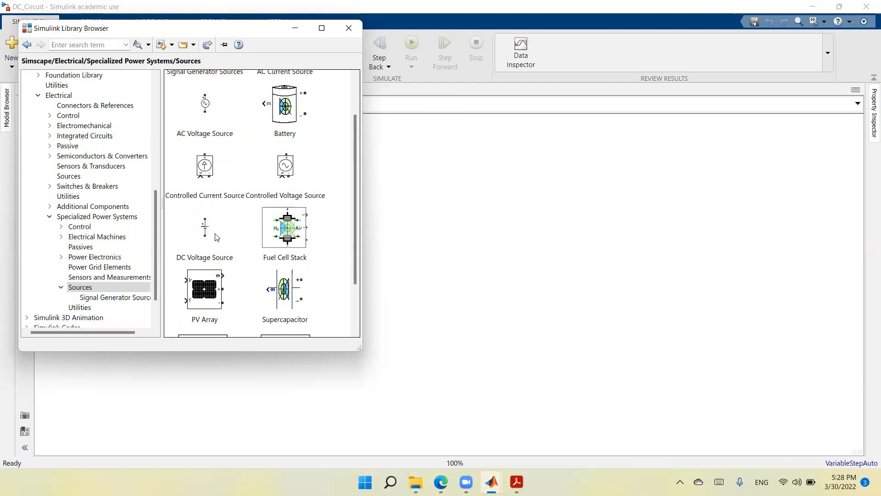
{"action": "scroll", "coordinate": [223, 254], "scroll_direction": "down", "scroll_amount": 1}
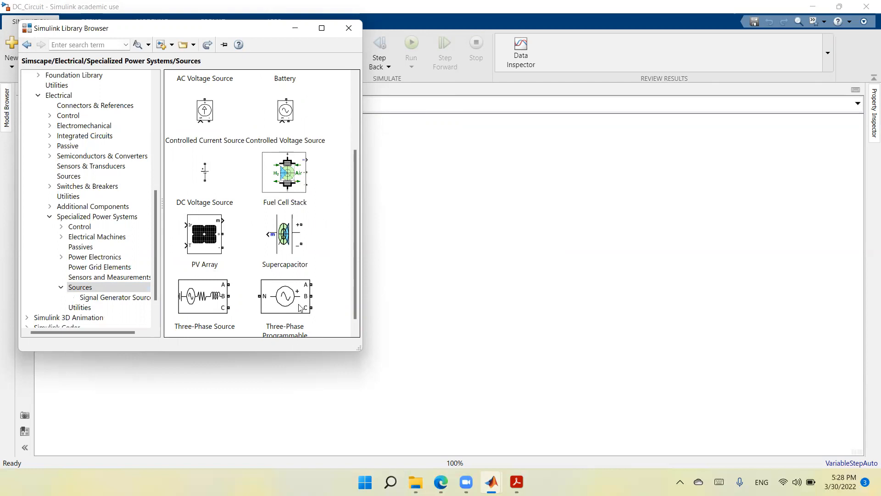
{"action": "scroll", "coordinate": [301, 308], "scroll_direction": "down", "scroll_amount": 1}
{"action": "scroll", "coordinate": [293, 302], "scroll_direction": "up", "scroll_amount": 4}
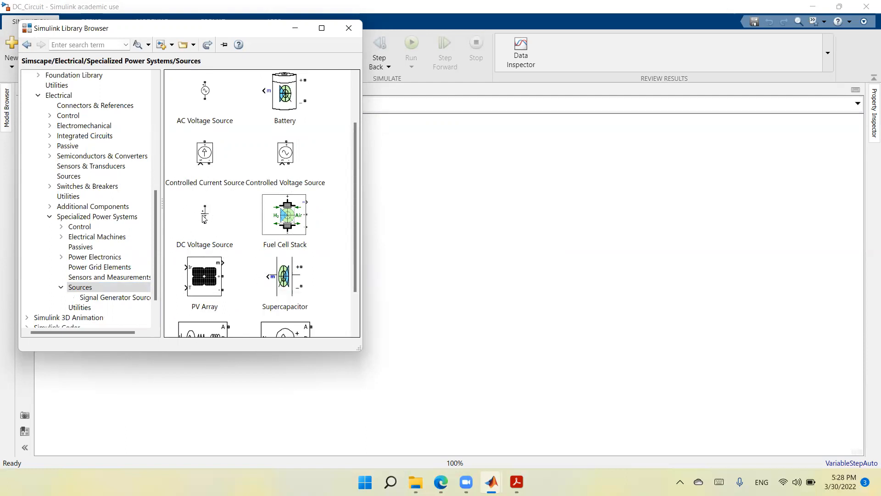
{"action": "left_click_drag", "start_coordinate": [204, 219], "coordinate": [416, 261]}
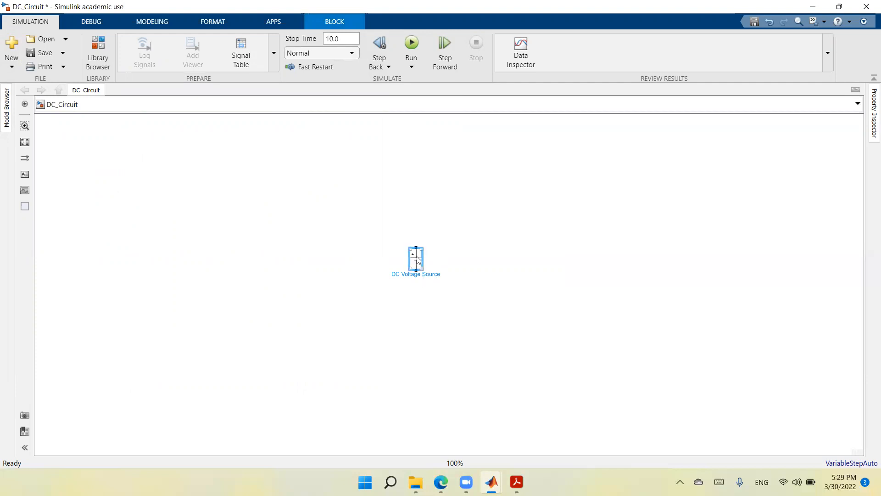
{"action": "left_click_drag", "start_coordinate": [417, 260], "coordinate": [263, 266]}
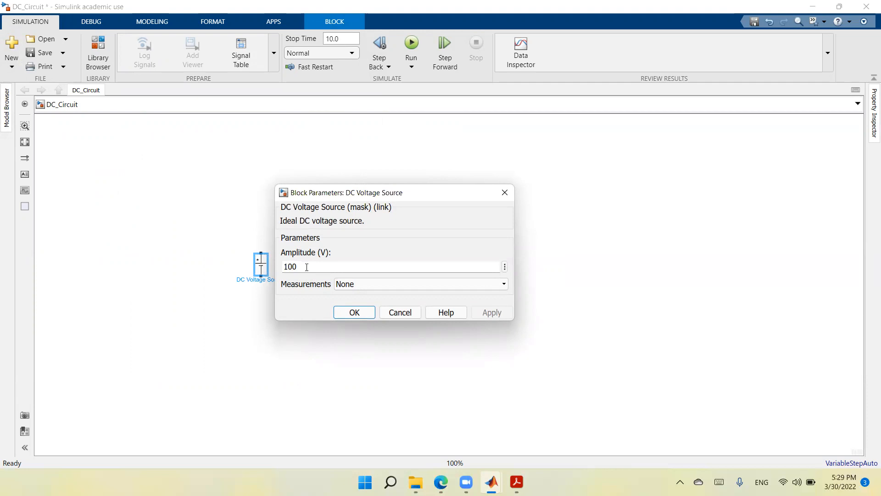
Step: Set the DC Voltage Source's amplitude to 20 V and apply the block parameters
{"action": "double_click", "coordinate": [306, 266]}
{"action": "type", "text": "20"}
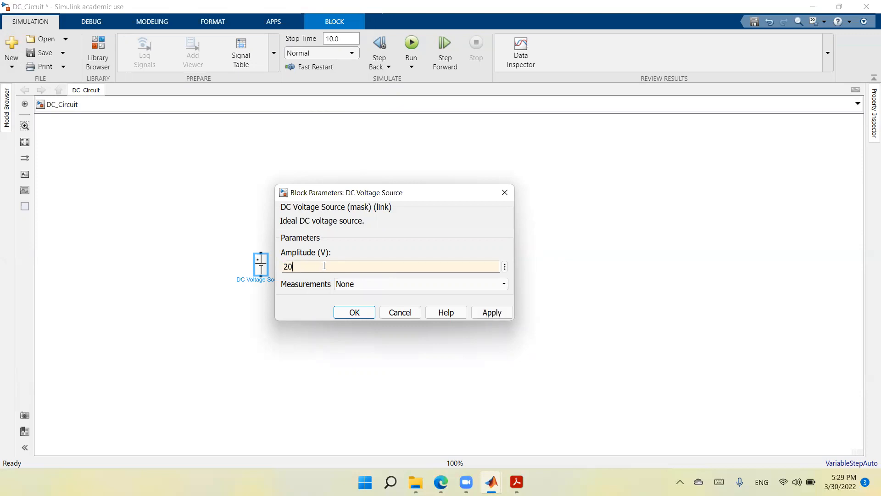
{"action": "left_click", "coordinate": [492, 313]}
{"action": "left_click", "coordinate": [363, 314]}
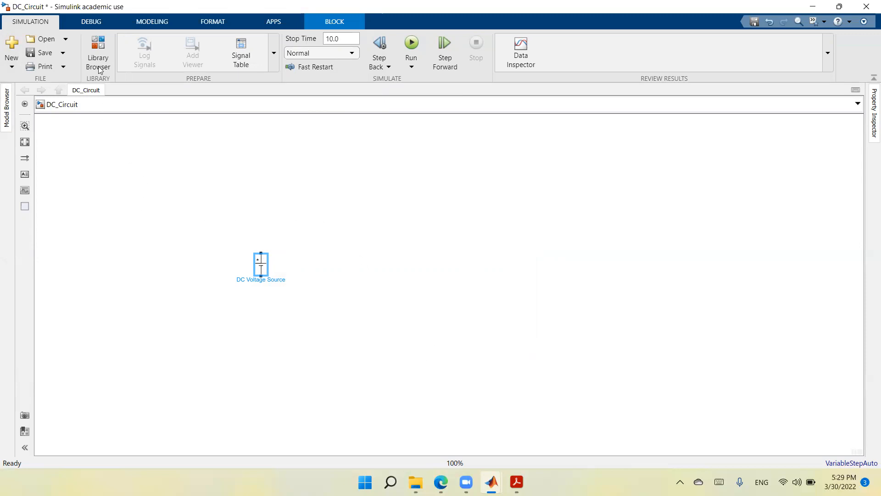
Step: Add a Series RLC Branch block from the Specialized Power Systems Passives library and place it above and to the right of the voltage source
{"action": "left_click", "coordinate": [97, 49]}
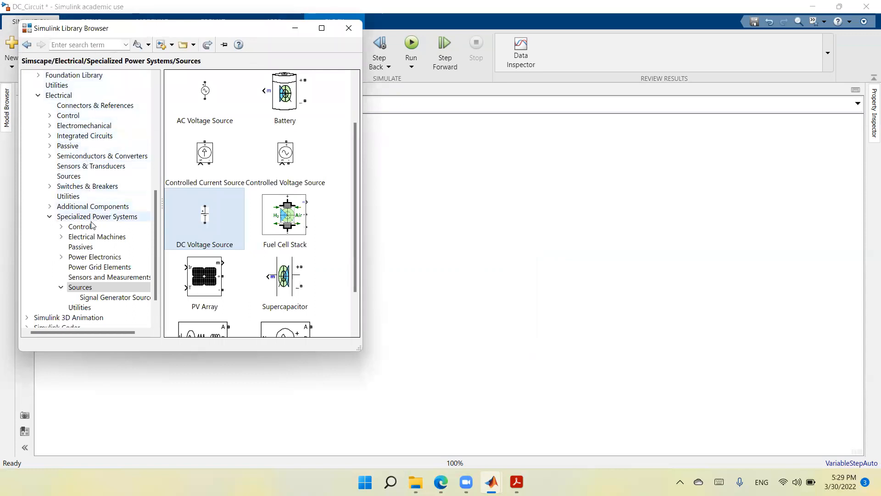
{"action": "left_click", "coordinate": [85, 248]}
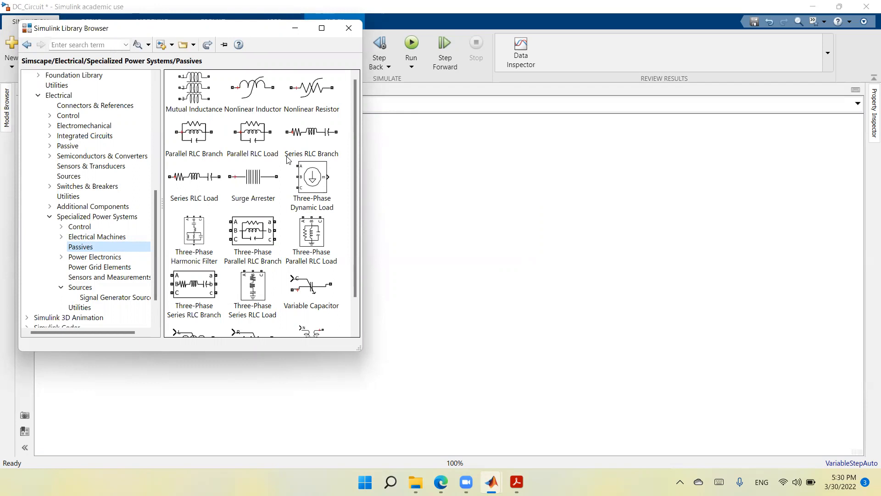
{"action": "left_click", "coordinate": [309, 139]}
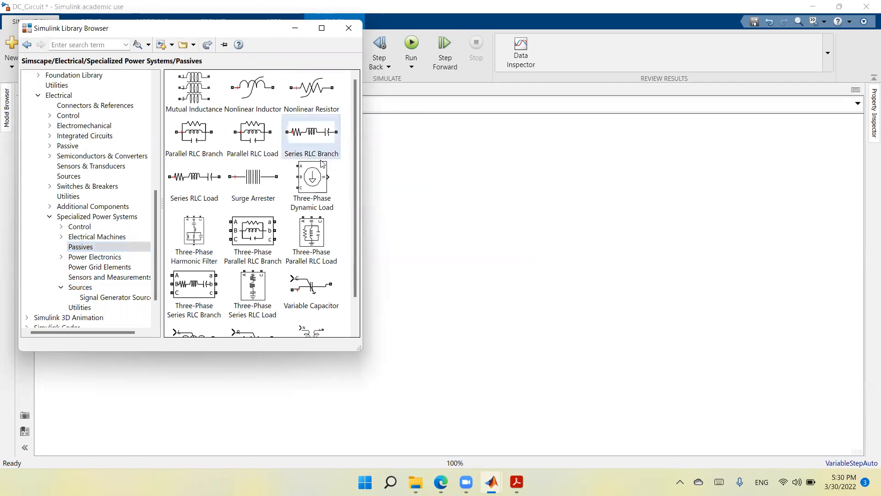
{"action": "left_click_drag", "start_coordinate": [313, 139], "coordinate": [444, 274]}
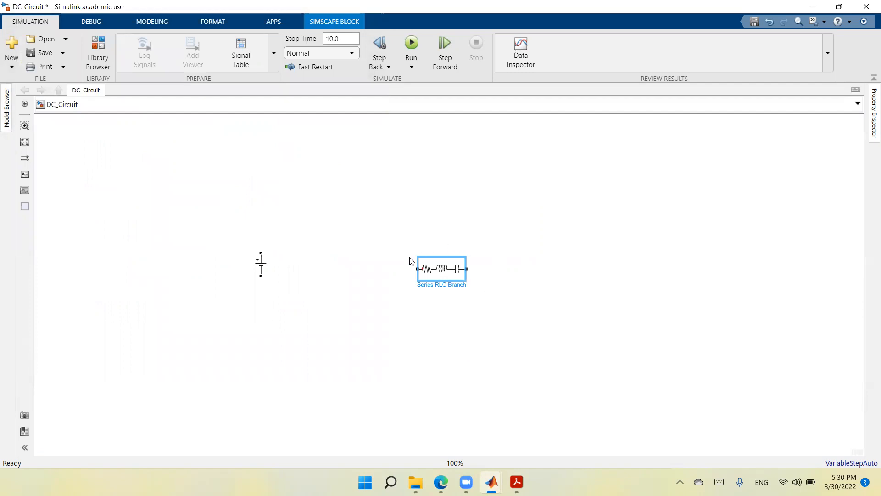
{"action": "left_click", "coordinate": [431, 274]}
{"action": "left_click_drag", "start_coordinate": [431, 274], "coordinate": [402, 223]}
{"action": "left_click", "coordinate": [417, 222]}
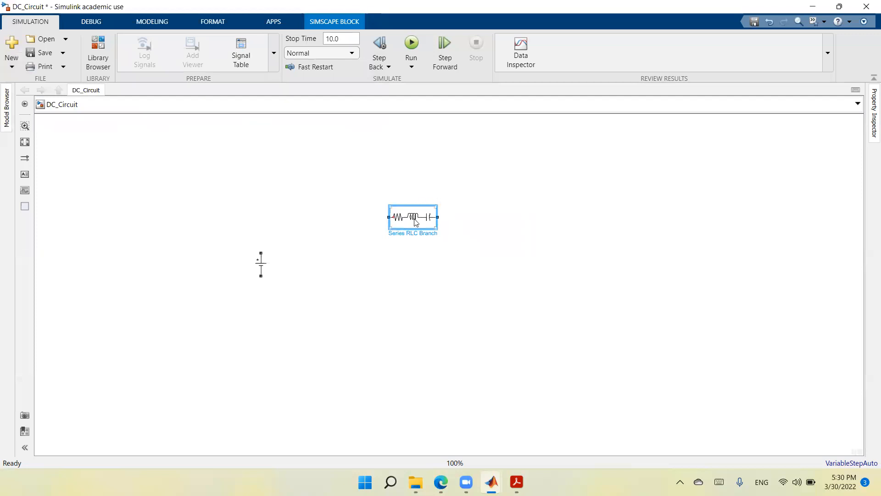
Step: Set the Series RLC Branch to branch type R with a resistance of 3 ohms and apply the block parameters
{"action": "double_click", "coordinate": [416, 222]}
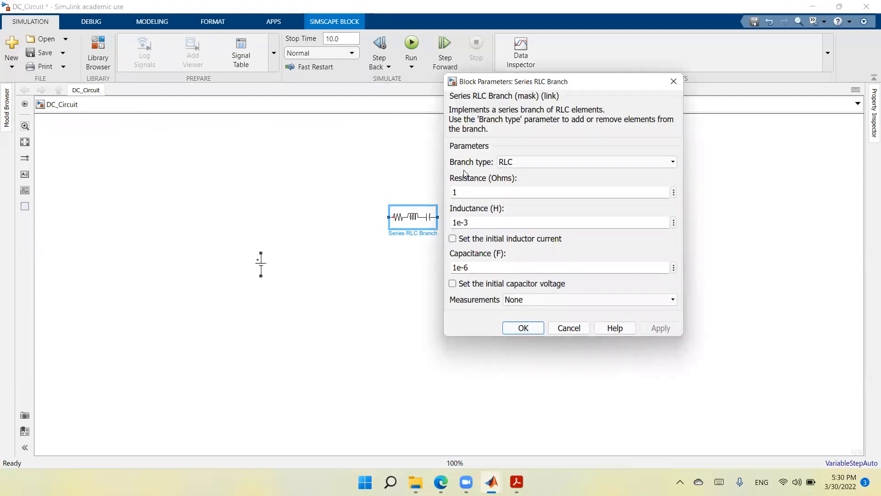
{"action": "left_click", "coordinate": [673, 163]}
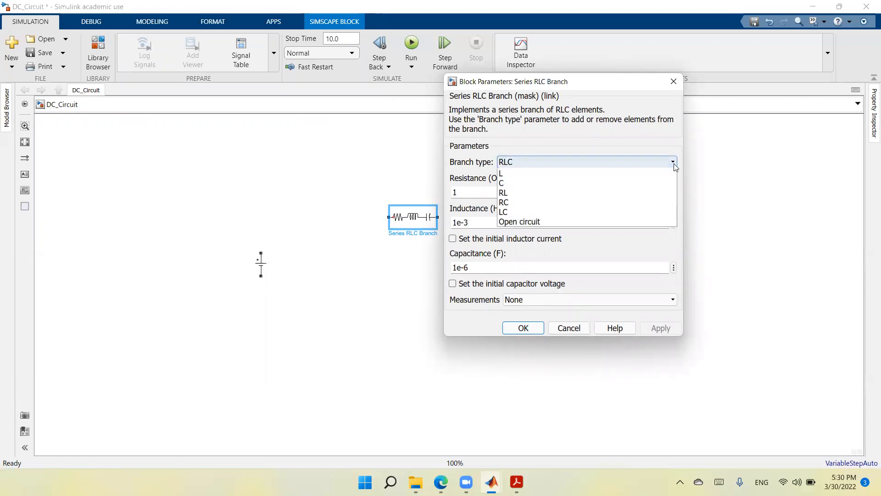
{"action": "left_click", "coordinate": [659, 183]}
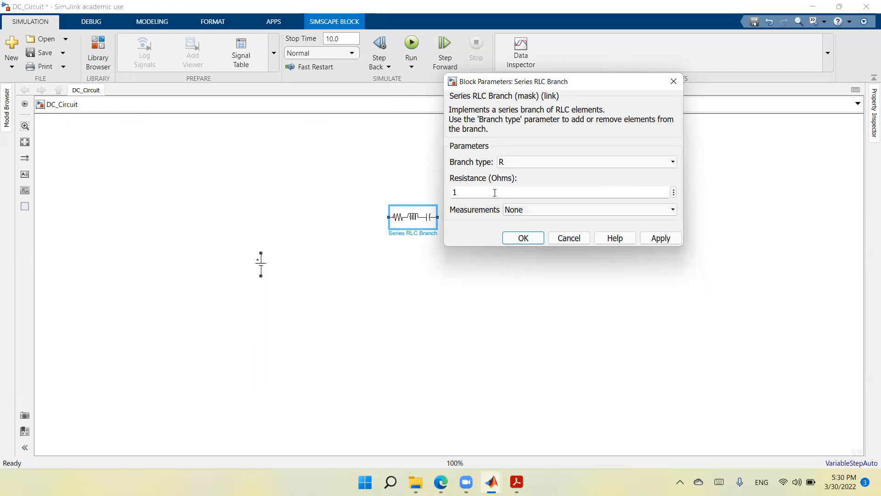
{"action": "type", "text": "3"}
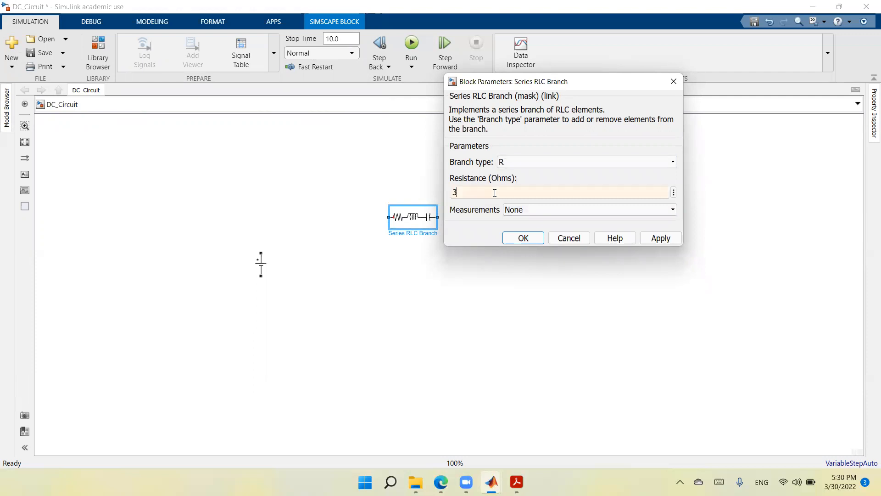
{"action": "left_click", "coordinate": [655, 239]}
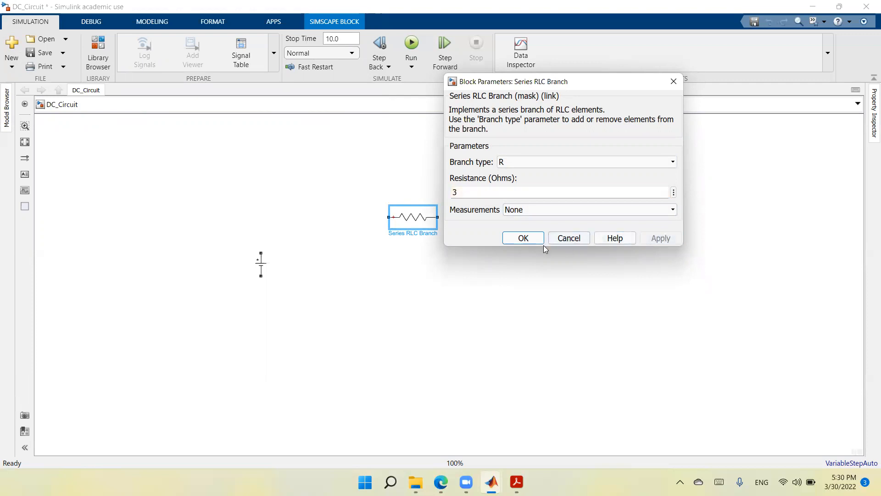
{"action": "left_click", "coordinate": [523, 238]}
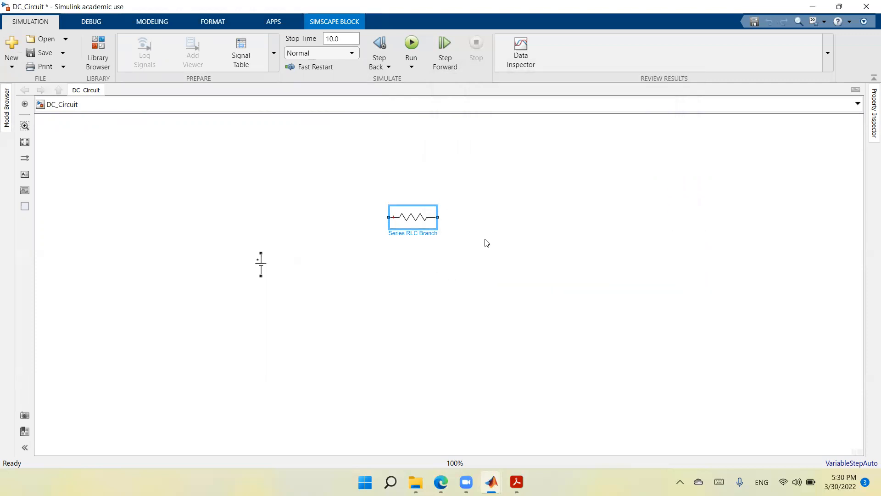
Step: Rename the Series RLC Branch block as "R1=3 Ohms"
{"action": "triple_click", "coordinate": [410, 235]}
{"action": "type", "text": "R1=3 Ohms"}
{"action": "left_click", "coordinate": [413, 305]}
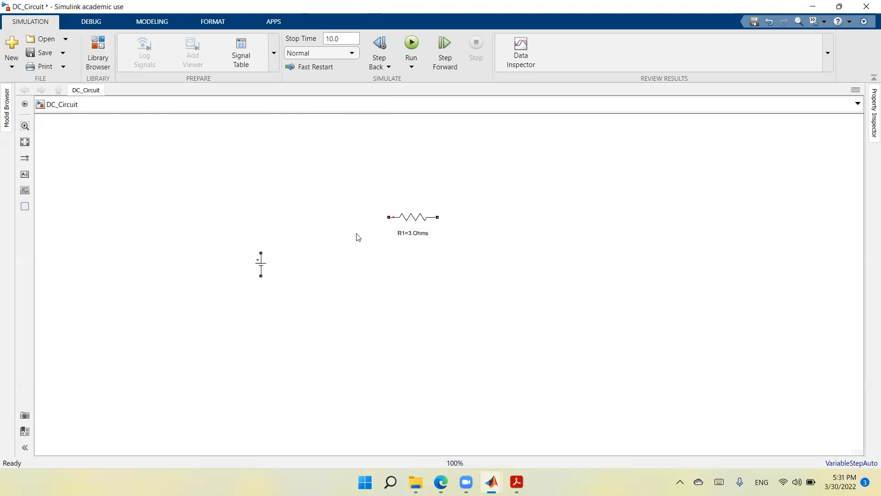
Step: Copy the R1=3 Ohms resistor and paste the duplicate below and to the right of it
{"action": "left_click", "coordinate": [422, 223]}
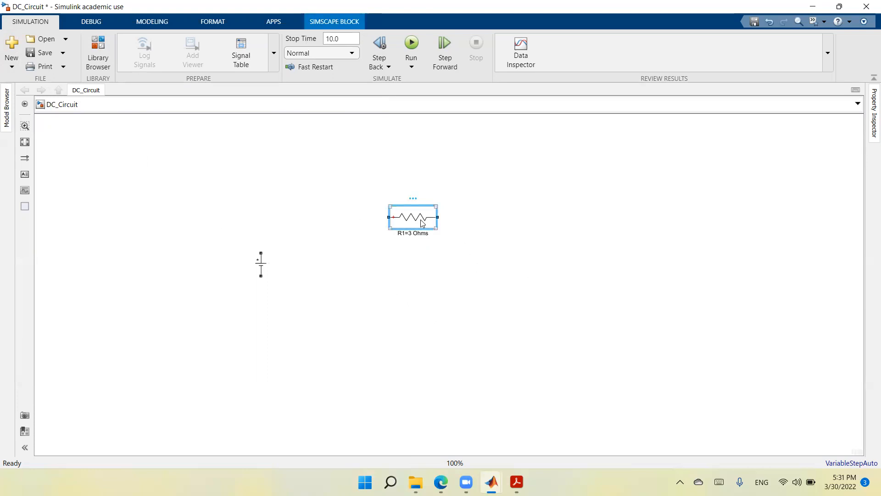
{"action": "right_click", "coordinate": [423, 223]}
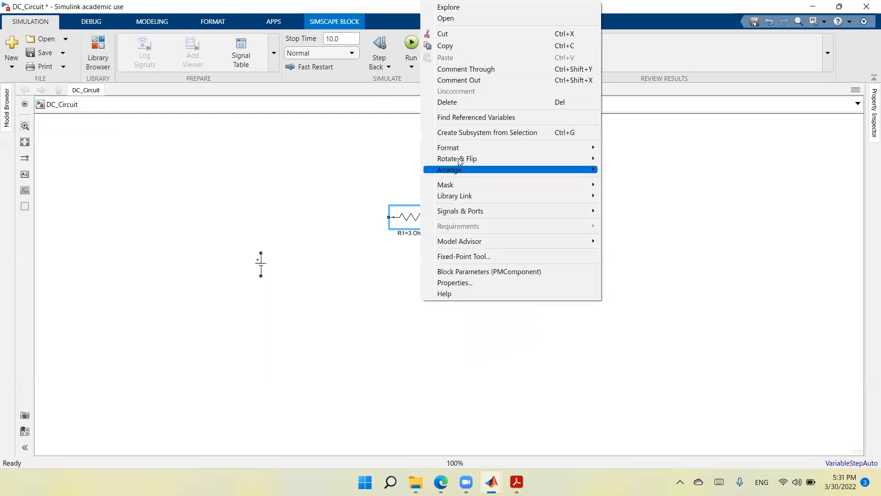
{"action": "left_click", "coordinate": [469, 54]}
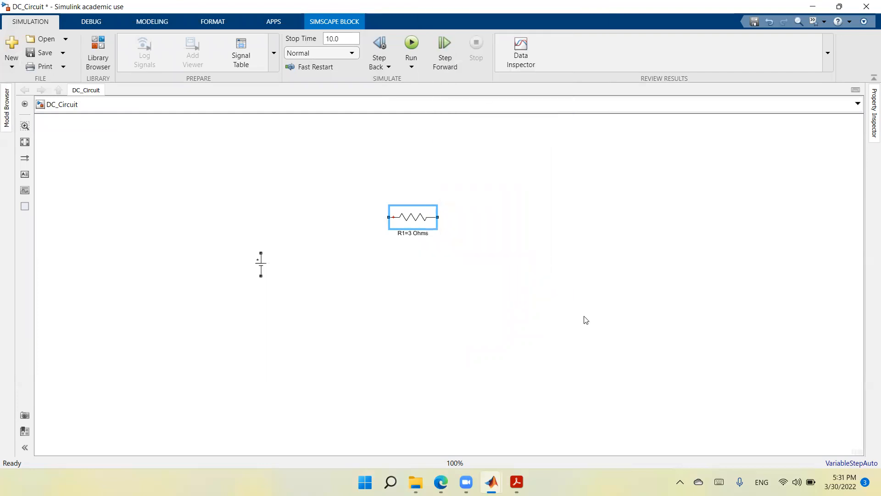
{"action": "left_click", "coordinate": [444, 408]}
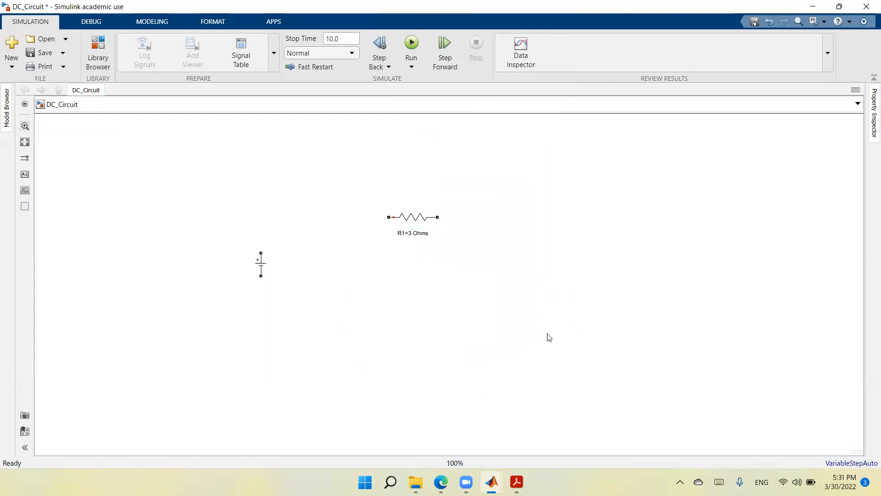
{"action": "right_click", "coordinate": [541, 329]}
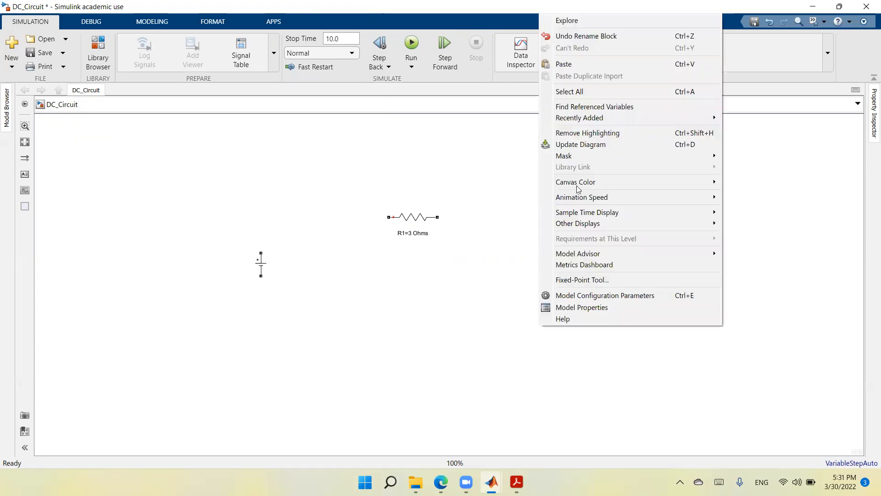
{"action": "left_click", "coordinate": [586, 64]}
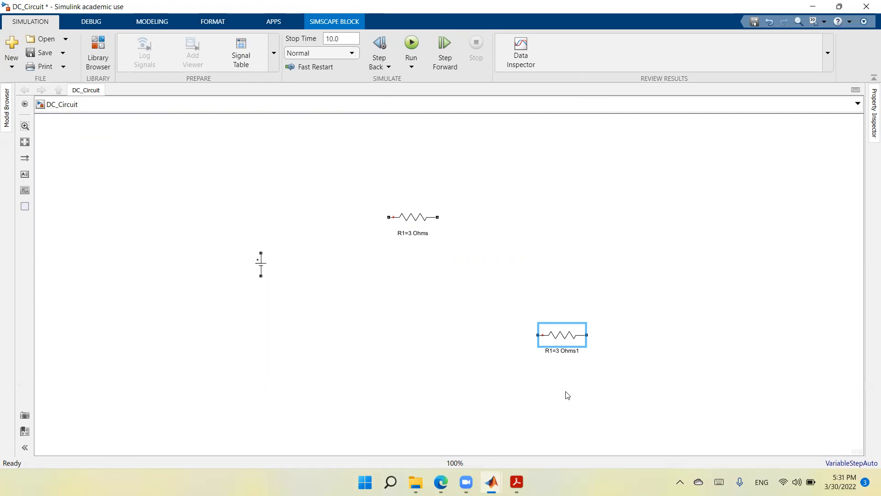
Step: Set the copied resistor's resistance to 2 ohms and rename the block as "R1=2 Ohms"
{"action": "double_click", "coordinate": [562, 339]}
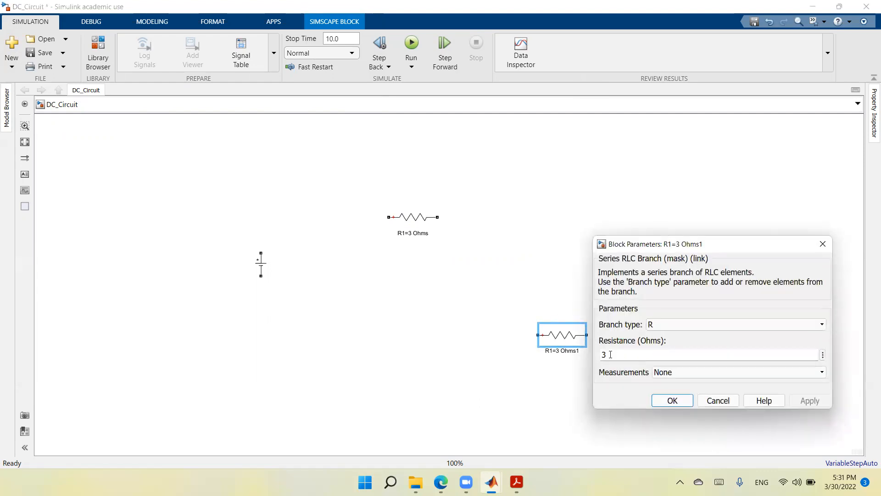
{"action": "type", "text": "2"}
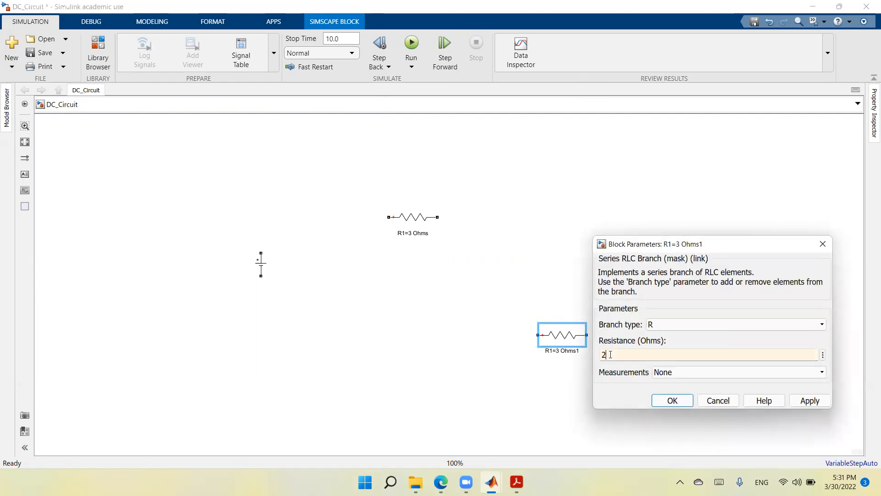
{"action": "left_click", "coordinate": [809, 400]}
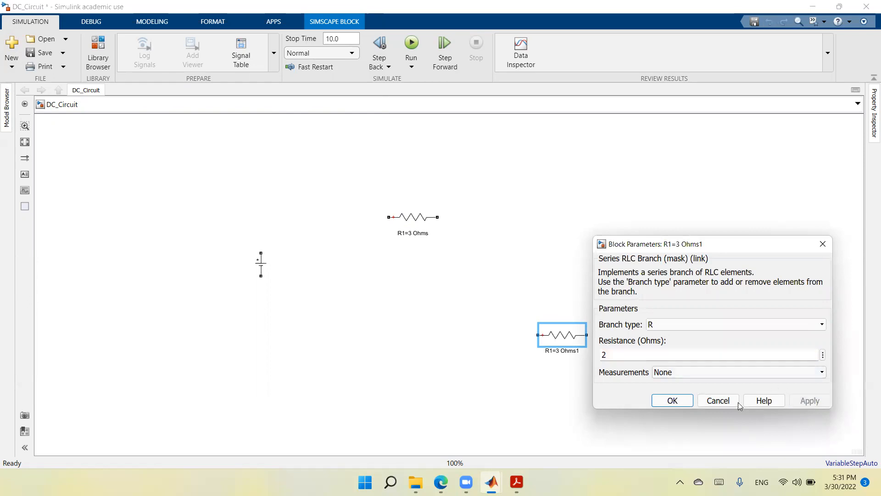
{"action": "left_click", "coordinate": [672, 401]}
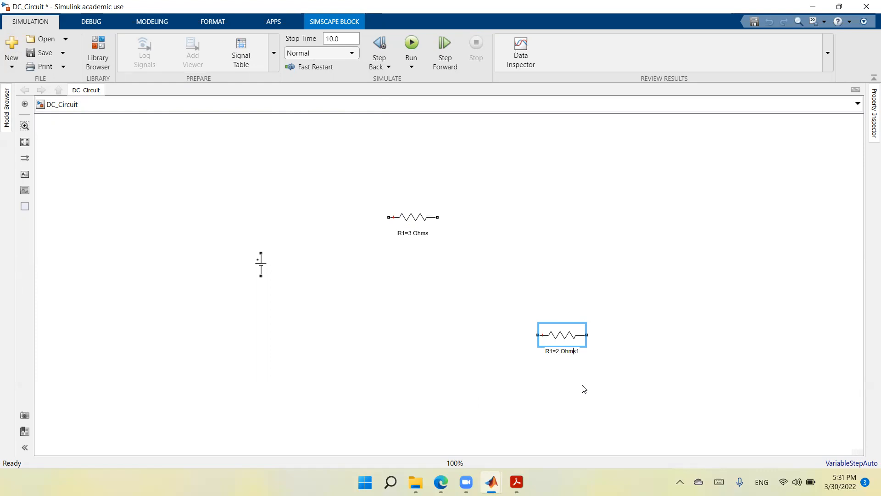
{"action": "key", "text": "BackSpace"}
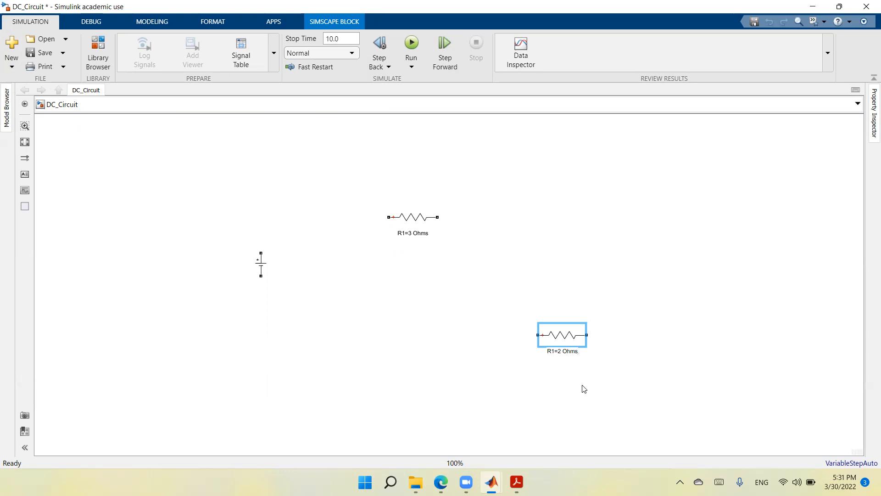
{"action": "left_click", "coordinate": [584, 389]}
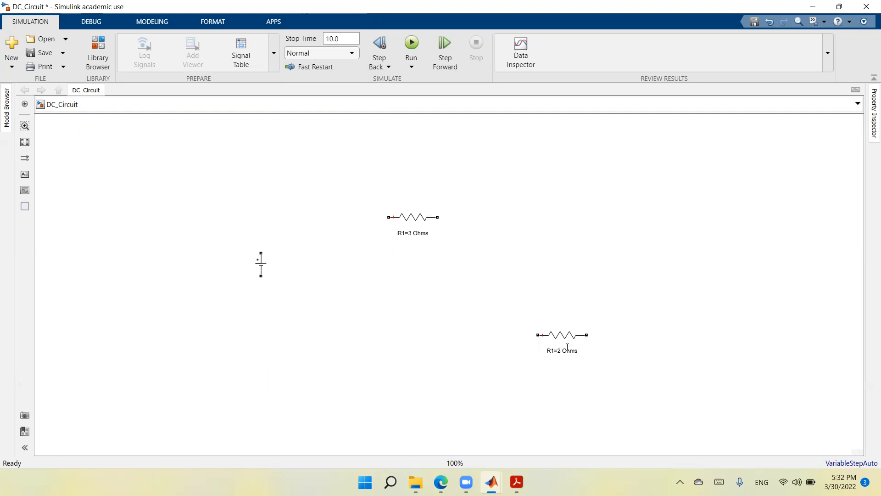
Step: Align the 2-ohm resistor to the right of the 3-ohm resistor and move the DC voltage source closer to them
{"action": "left_click_drag", "start_coordinate": [567, 347], "coordinate": [519, 224]}
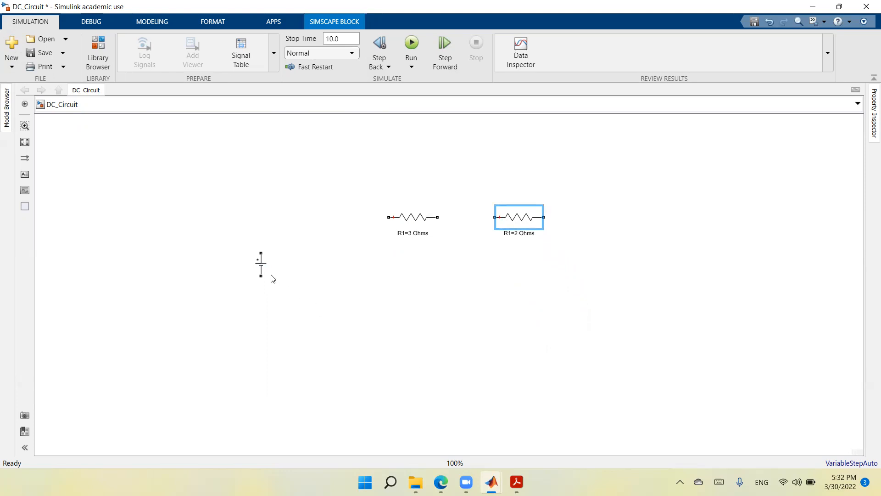
{"action": "left_click_drag", "start_coordinate": [264, 267], "coordinate": [303, 269]}
{"action": "left_click", "coordinate": [366, 366]}
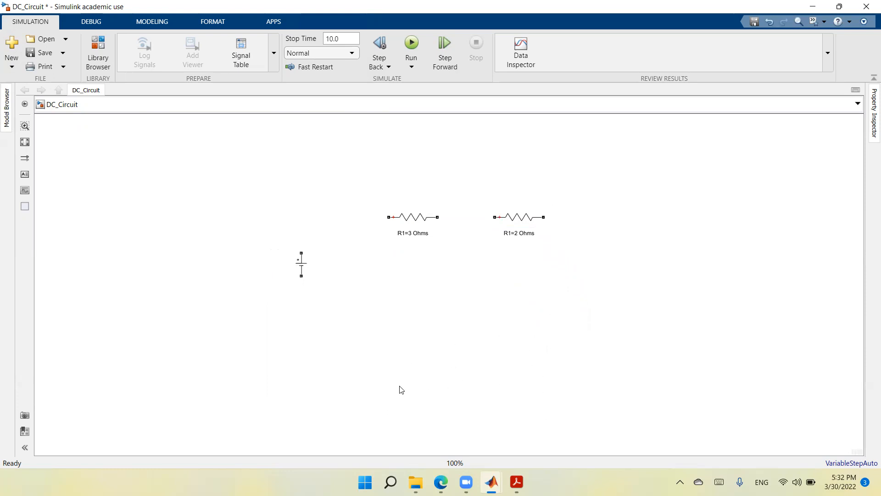
Step: Add a Current Measurement block from the Specialized Power Systems Sensors and Measurements library and place it just left of the 3-ohm resistor
{"action": "left_click", "coordinate": [97, 56]}
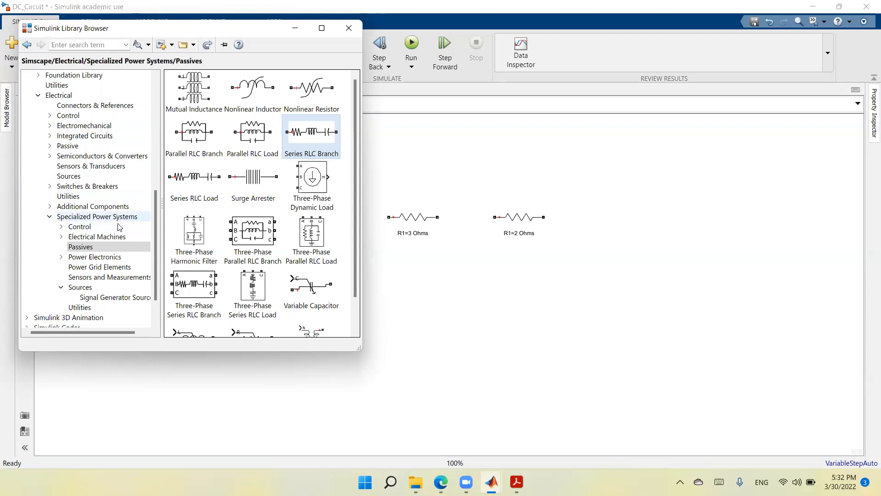
{"action": "left_click", "coordinate": [110, 277]}
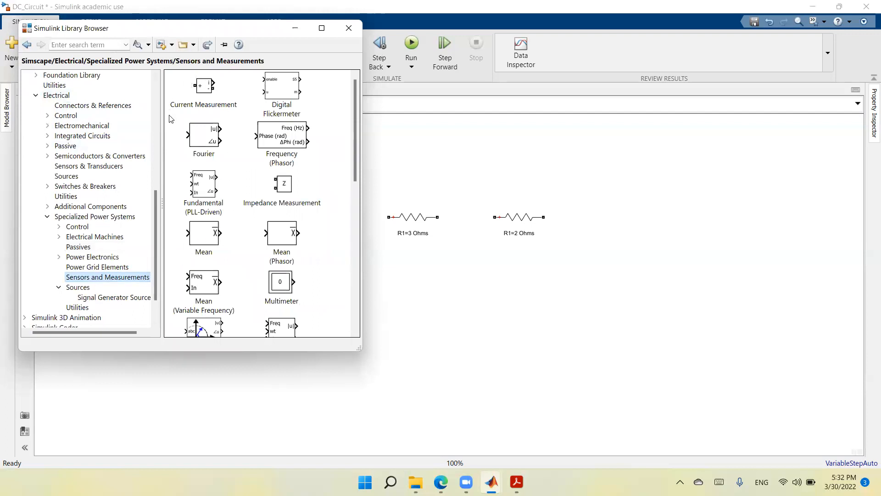
{"action": "left_click", "coordinate": [204, 90]}
{"action": "left_click_drag", "start_coordinate": [204, 90], "coordinate": [421, 300]}
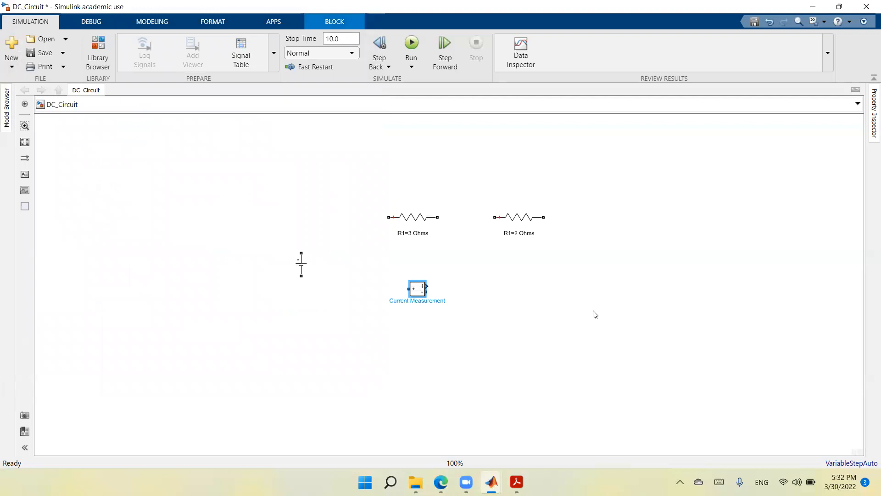
{"action": "left_click_drag", "start_coordinate": [420, 294], "coordinate": [351, 220]}
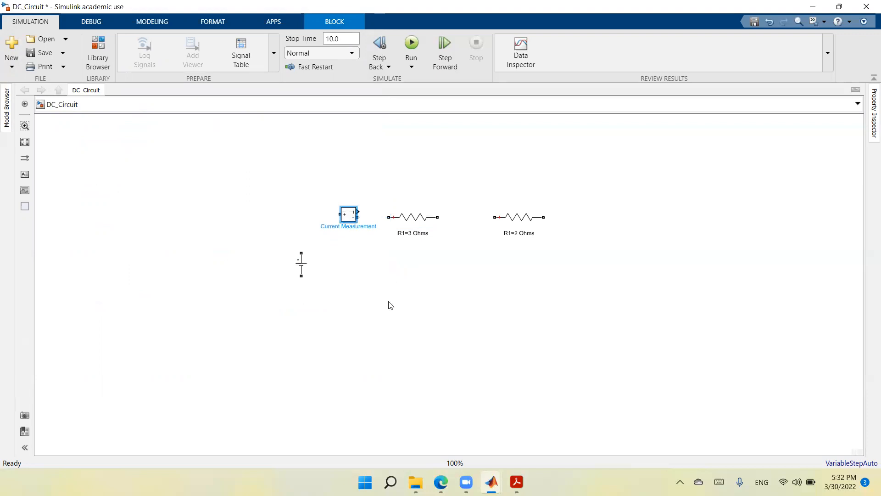
{"action": "left_click", "coordinate": [359, 289]}
Step: Wire the voltage source, Current Measurement block, 3-ohm resistor and 2-ohm resistor in series, closing the loop at the source's negative terminal
{"action": "left_click", "coordinate": [300, 252]}
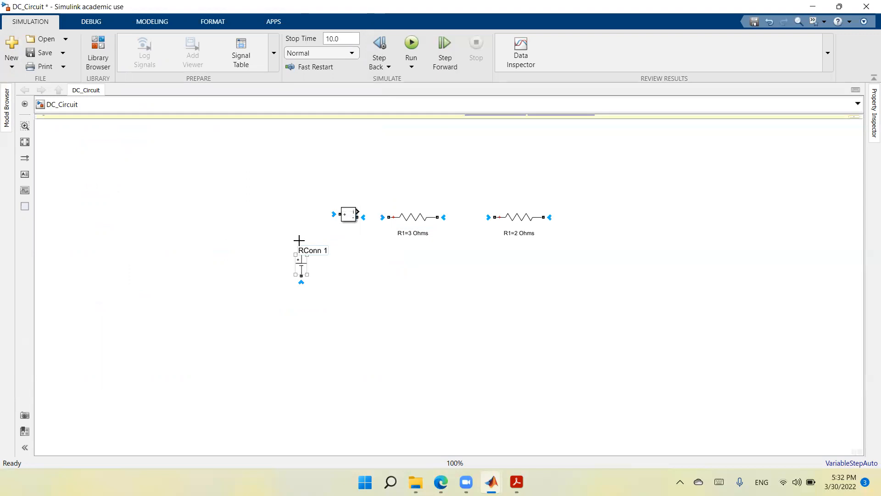
{"action": "left_click", "coordinate": [338, 215]}
{"action": "left_click", "coordinate": [357, 216]}
{"action": "left_click", "coordinate": [388, 216]}
{"action": "left_click", "coordinate": [431, 228]}
{"action": "left_click", "coordinate": [436, 216]}
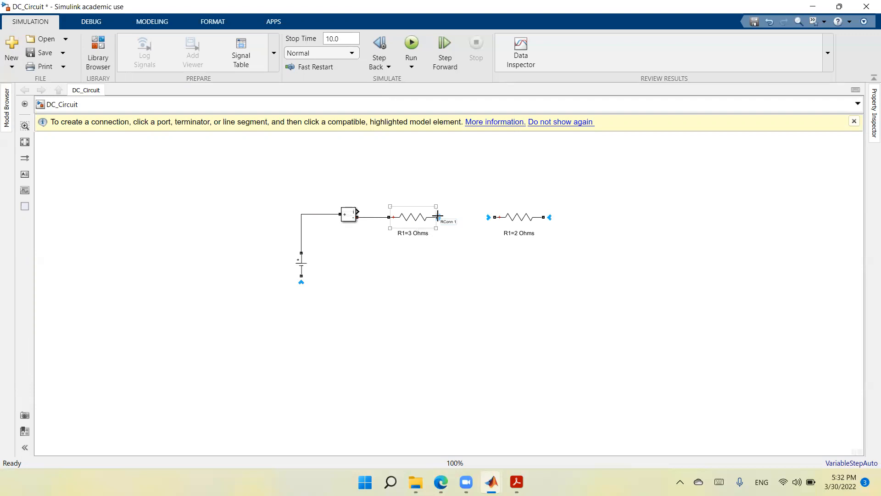
{"action": "left_click", "coordinate": [495, 217]}
{"action": "left_click", "coordinate": [544, 216]}
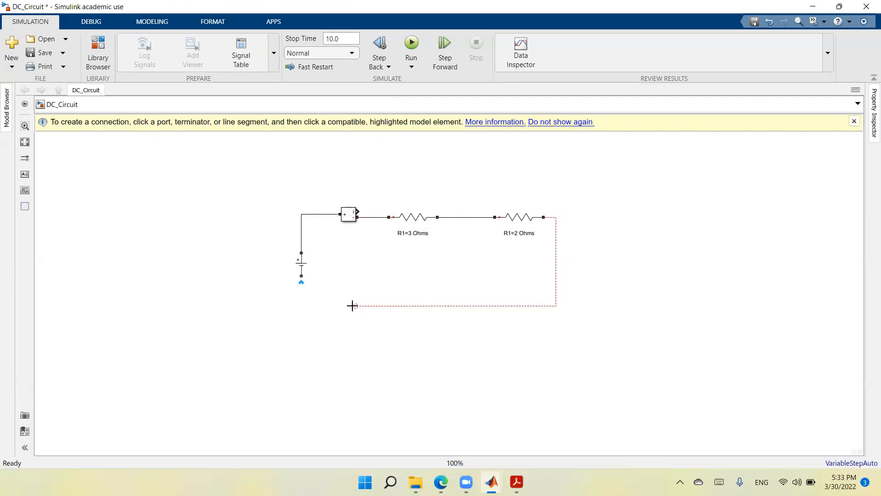
{"action": "left_click", "coordinate": [300, 276]}
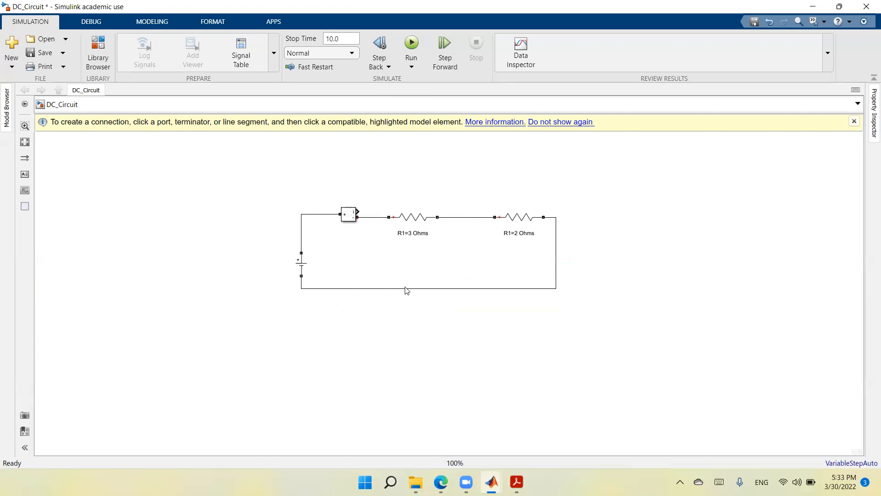
Step: Move the DC voltage source slightly upward within the loop and dismiss the connection hint
{"action": "left_click_drag", "start_coordinate": [303, 268], "coordinate": [302, 260]}
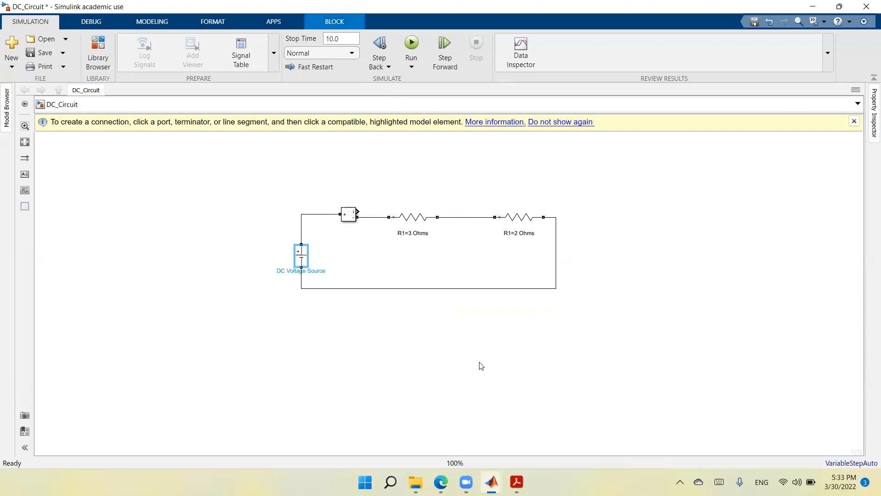
{"action": "left_click", "coordinate": [482, 392]}
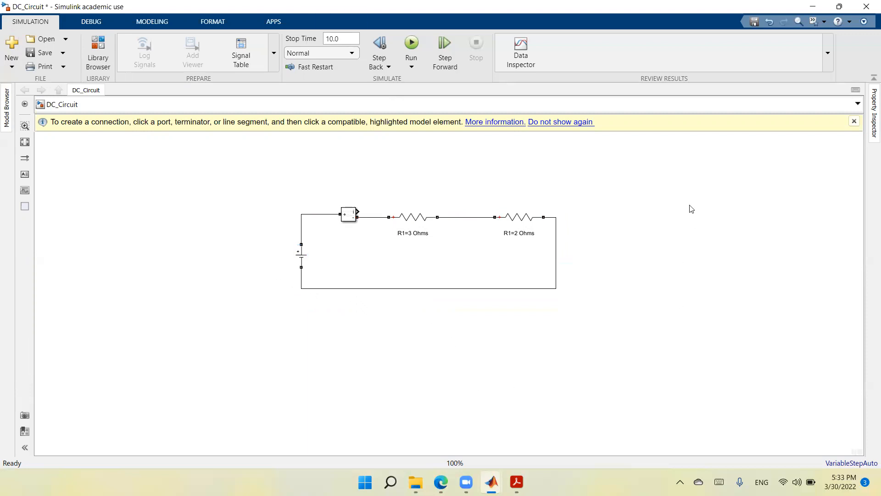
{"action": "left_click", "coordinate": [853, 121]}
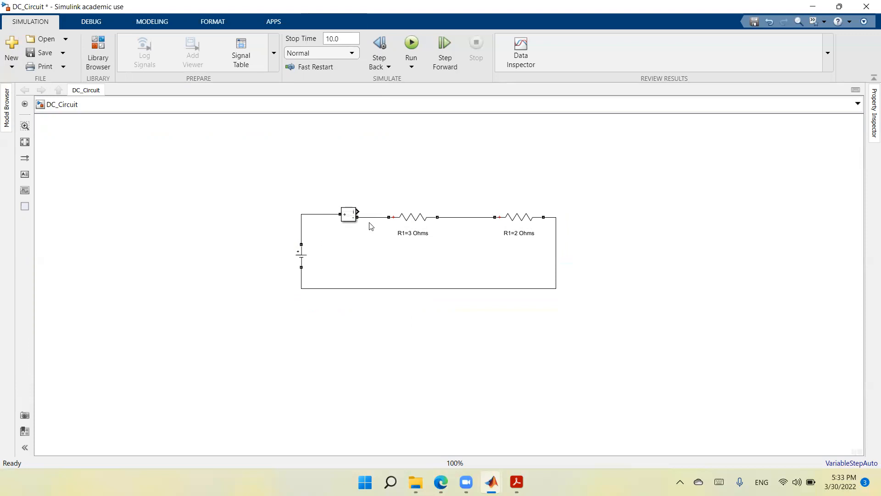
{"action": "left_click", "coordinate": [348, 204]}
{"action": "left_click", "coordinate": [362, 198]}
Step: Add a Display block above the Current Measurement block and wire the current output to its input
{"action": "double_click", "coordinate": [665, 287]}
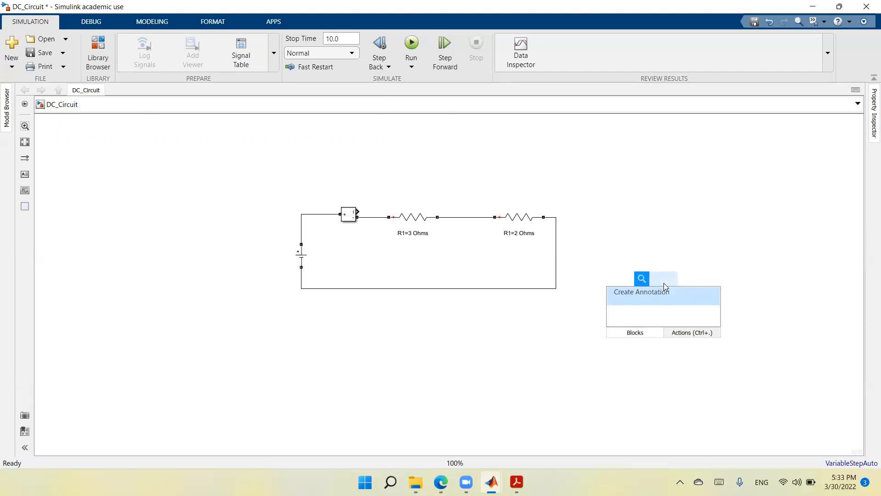
{"action": "type", "text": "d"}
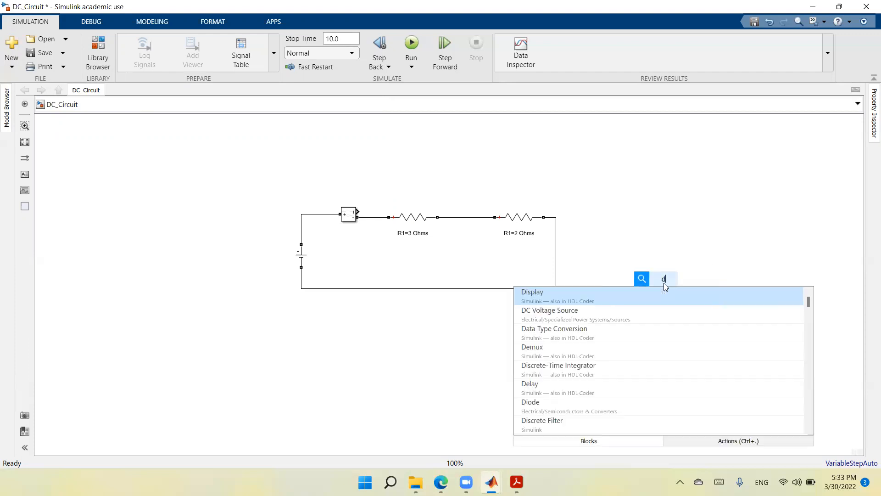
{"action": "type", "text": "is"}
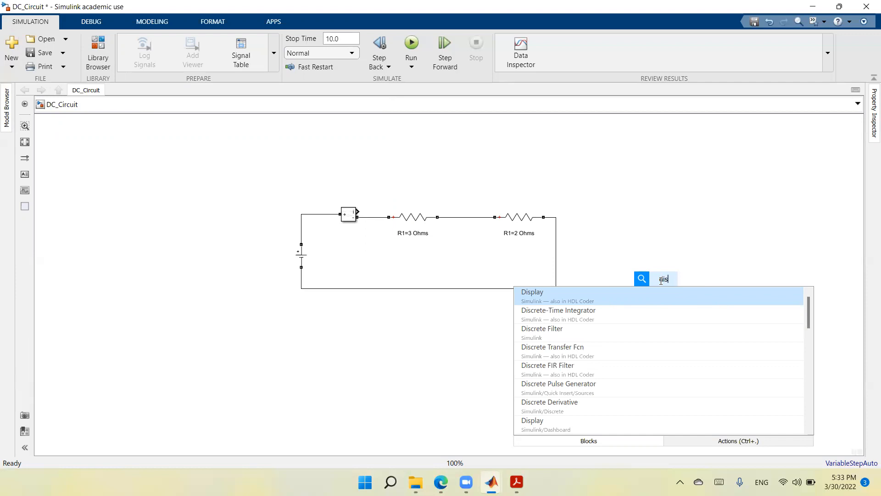
{"action": "left_click", "coordinate": [551, 296]}
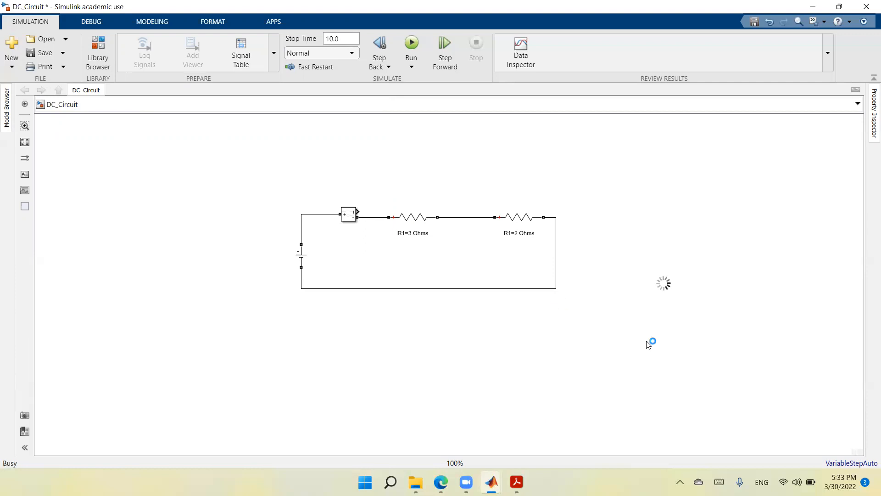
{"action": "left_click_drag", "start_coordinate": [677, 289], "coordinate": [376, 158]}
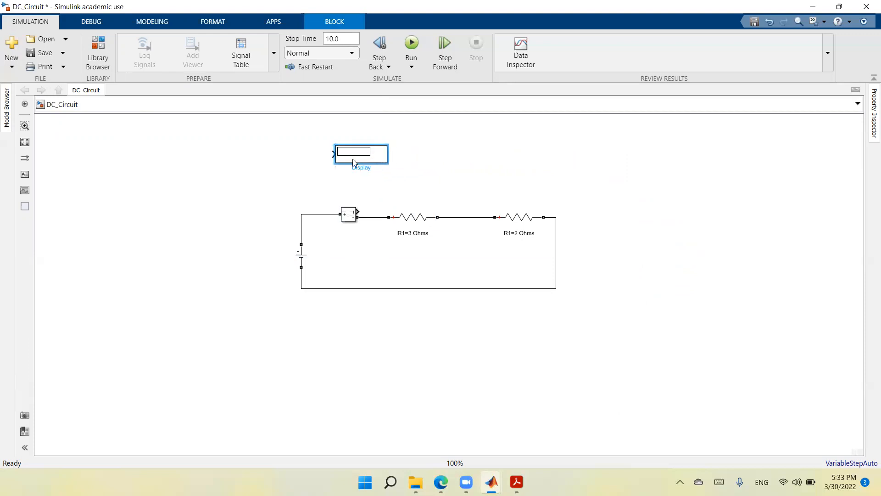
{"action": "mouse_move", "coordinate": [357, 209]}
{"action": "left_mouse_down"}
{"action": "mouse_move", "coordinate": [364, 195]}
{"action": "mouse_move", "coordinate": [317, 181]}
{"action": "mouse_move", "coordinate": [309, 161]}
{"action": "mouse_move", "coordinate": [332, 154]}
{"action": "left_mouse_up"}
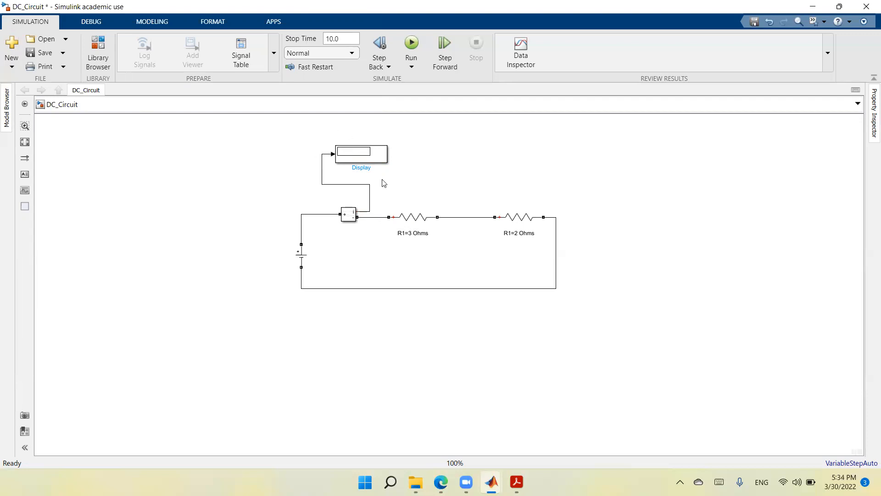
{"action": "left_click", "coordinate": [342, 219]}
{"action": "left_click", "coordinate": [347, 219]}
{"action": "left_click", "coordinate": [308, 317]}
Step: Add a powergui block from Specialized Power Systems and place it to the left of the Display block
{"action": "double_click", "coordinate": [146, 265]}
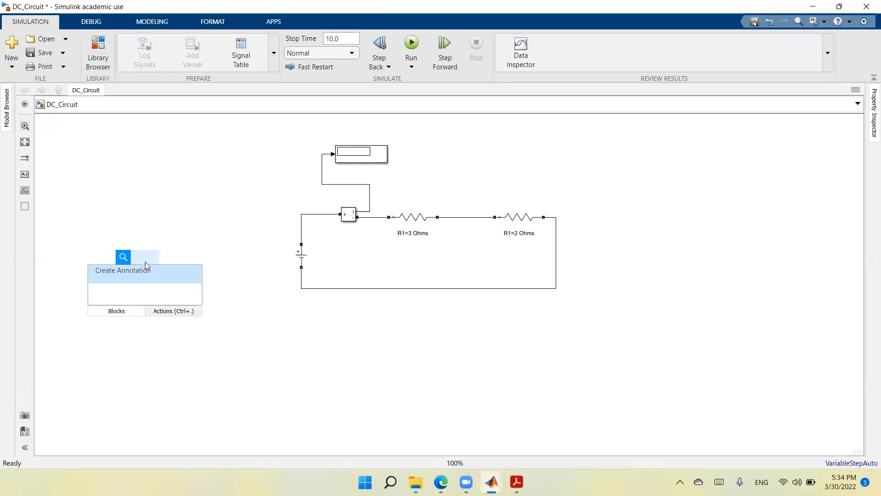
{"action": "type", "text": "powe"}
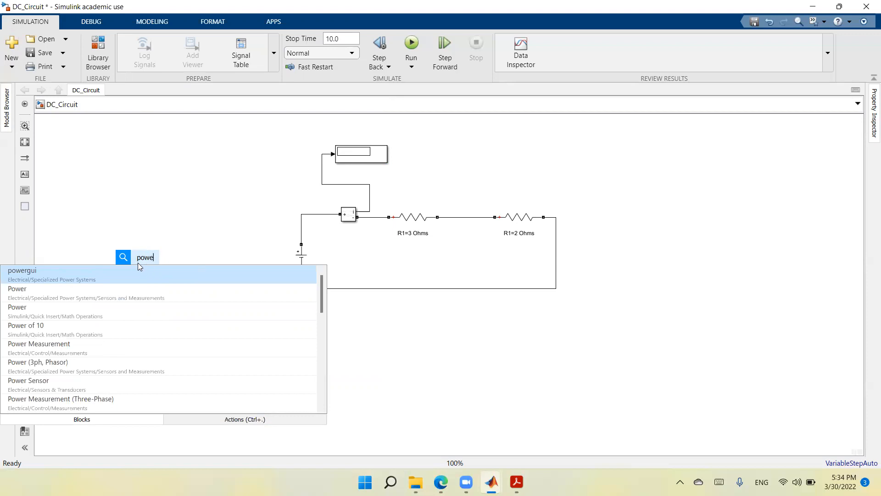
{"action": "left_click", "coordinate": [40, 272]}
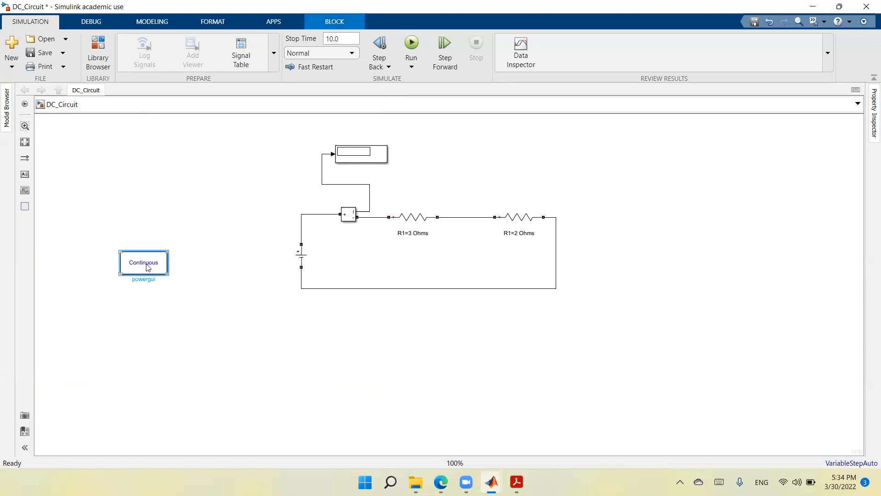
{"action": "left_click_drag", "start_coordinate": [144, 267], "coordinate": [245, 161]}
{"action": "left_click", "coordinate": [201, 226]}
{"action": "left_click", "coordinate": [247, 166]}
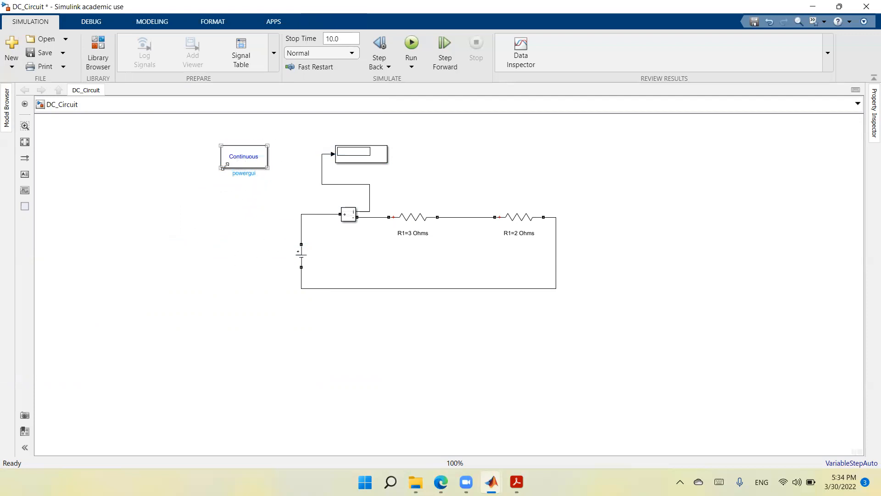
{"action": "left_click", "coordinate": [105, 345]}
{"action": "left_click", "coordinate": [257, 160]}
{"action": "left_click", "coordinate": [267, 341]}
Step: Shift the 3-ohm resistor slightly right and rename the 2-ohm resistor as R2=2 Ohms
{"action": "left_click", "coordinate": [420, 219]}
{"action": "left_click_drag", "start_coordinate": [420, 220], "coordinate": [433, 219]}
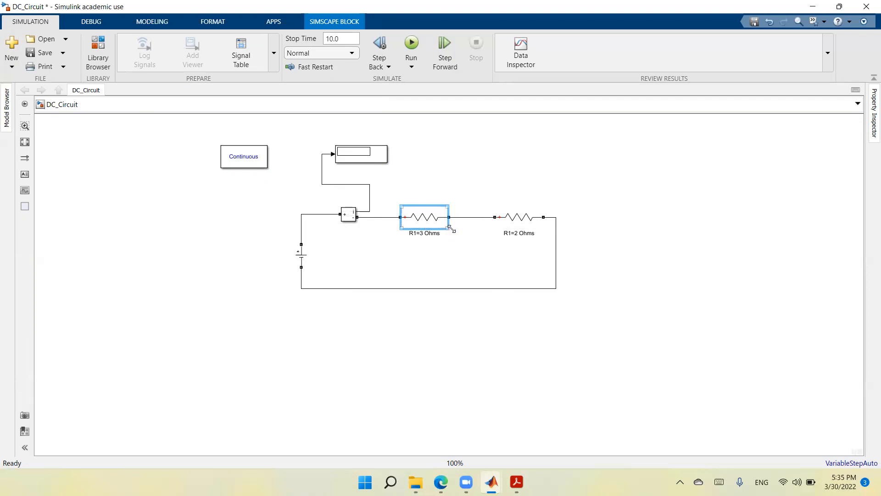
{"action": "left_click", "coordinate": [520, 233]}
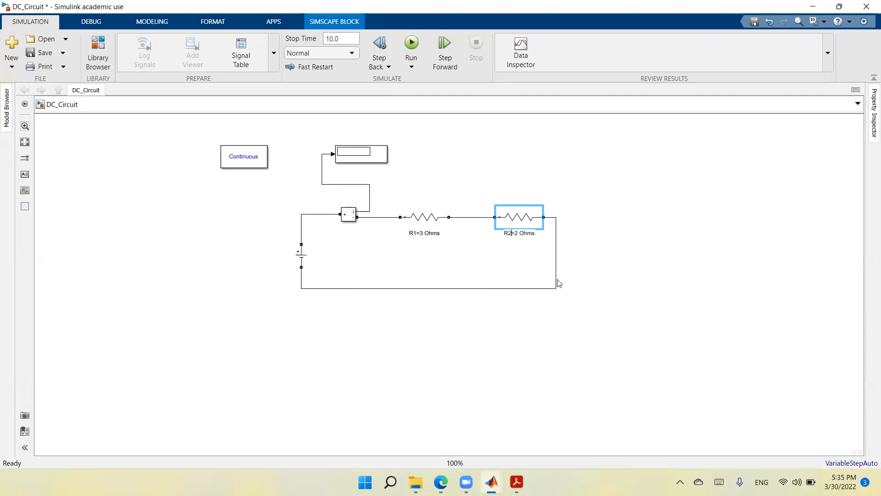
{"action": "left_click", "coordinate": [608, 320]}
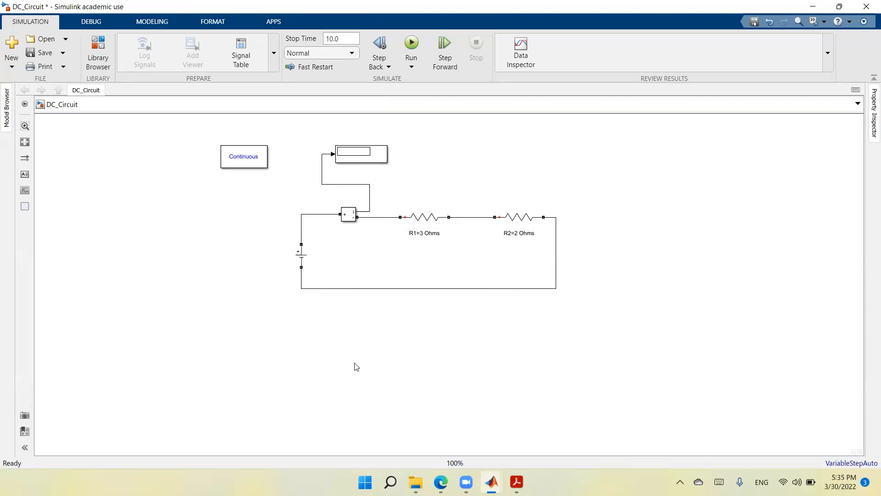
Step: Add a Voltage Measurement block from the Specialized Power Systems Sensors and Measurements library and place it left of the DC voltage source
{"action": "double_click", "coordinate": [180, 326]}
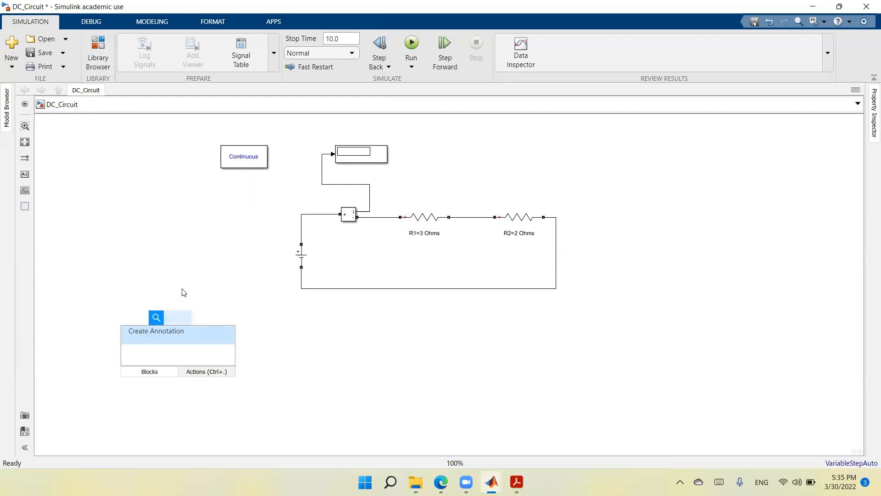
{"action": "type", "text": "meas"}
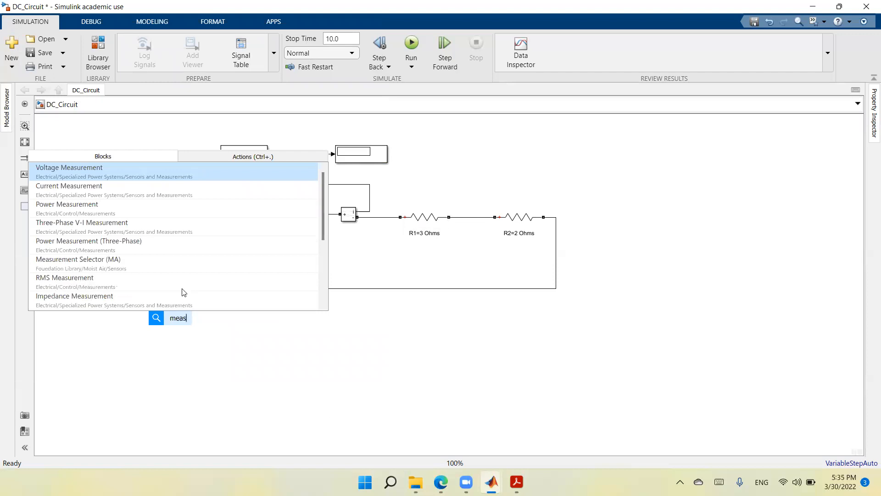
{"action": "left_click", "coordinate": [115, 168]}
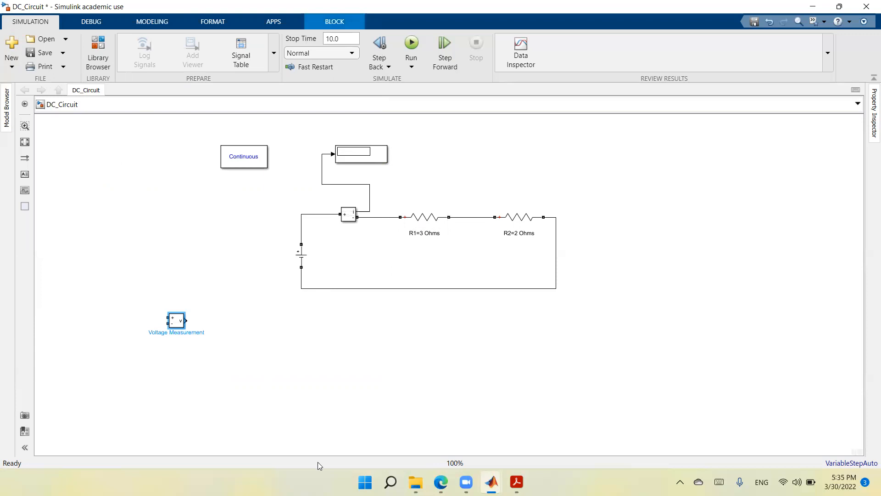
{"action": "left_click_drag", "start_coordinate": [177, 325], "coordinate": [262, 258]}
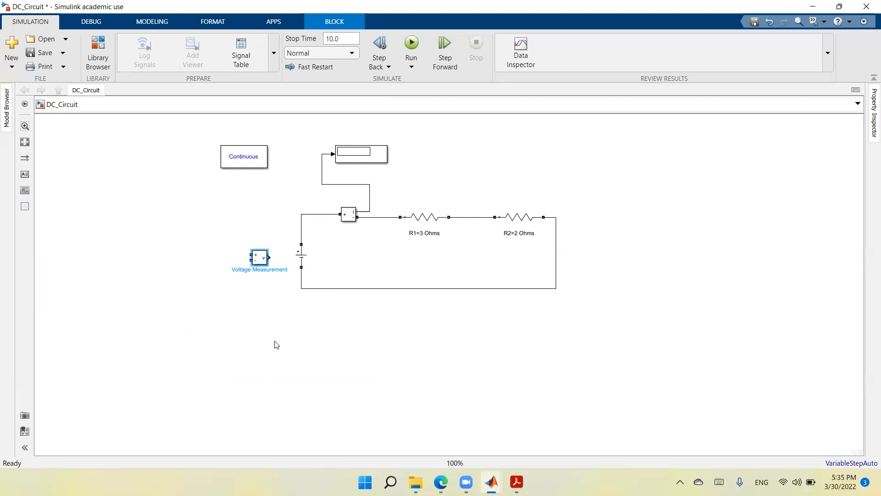
Step: Flip the Voltage Measurement block left-right and wire its positive and negative ports across the DC voltage source
{"action": "right_click", "coordinate": [263, 260]}
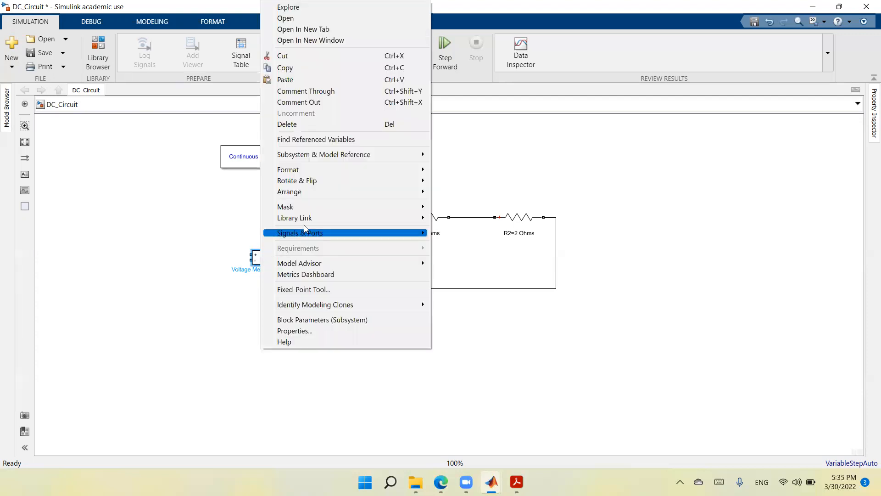
{"action": "mouse_move", "coordinate": [317, 180]}
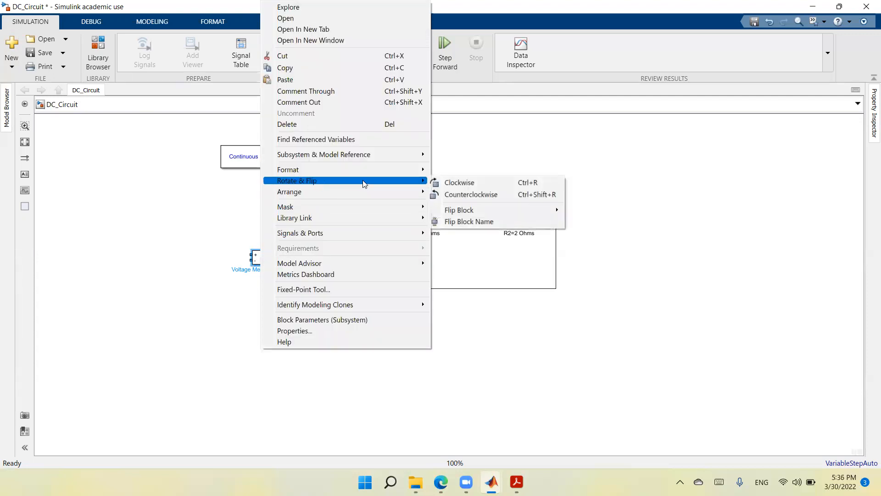
{"action": "mouse_move", "coordinate": [452, 212]}
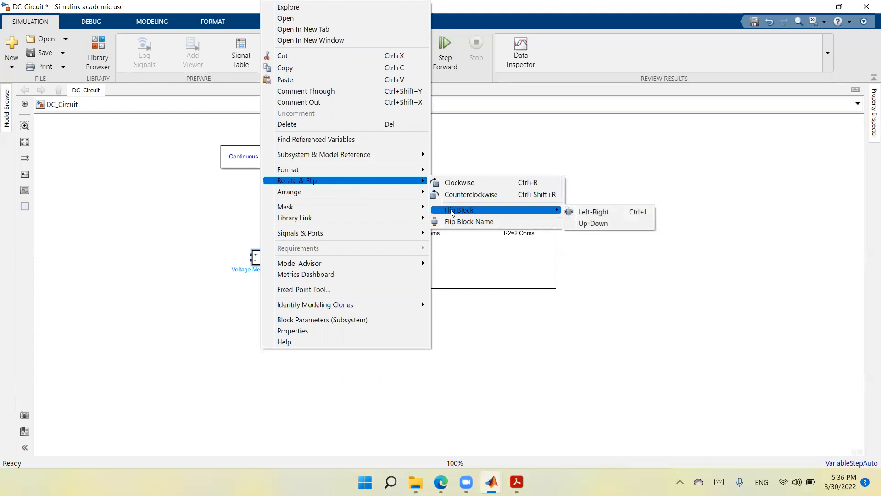
{"action": "left_click", "coordinate": [590, 212]}
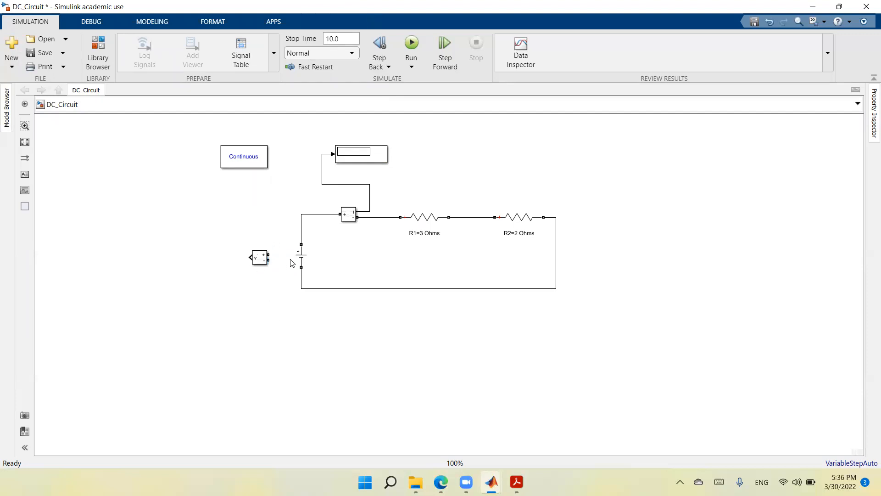
{"action": "left_click_drag", "start_coordinate": [269, 253], "coordinate": [301, 236]}
{"action": "left_click_drag", "start_coordinate": [268, 260], "coordinate": [301, 275]}
Step: Duplicate the current Display block and place the copy just above and left of the Voltage Measurement block
{"action": "left_click", "coordinate": [379, 158]}
{"action": "left_click", "coordinate": [379, 159]}
{"action": "right_click", "coordinate": [379, 158]}
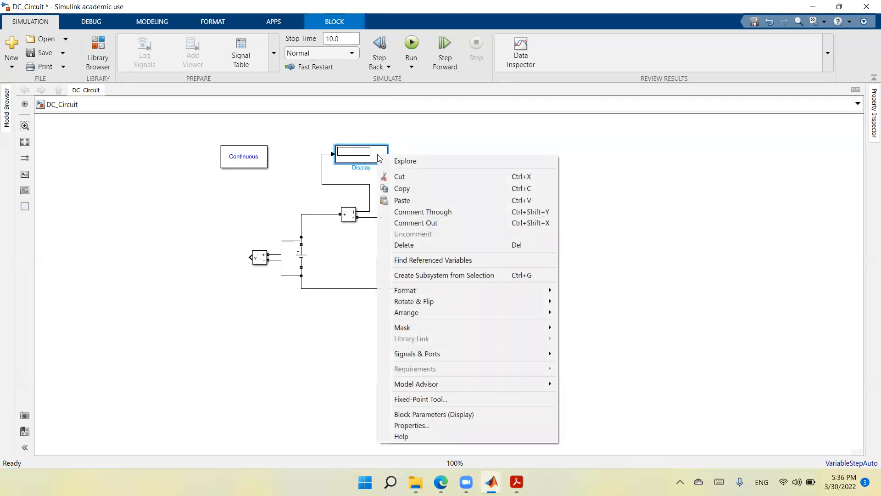
{"action": "left_click", "coordinate": [398, 188]}
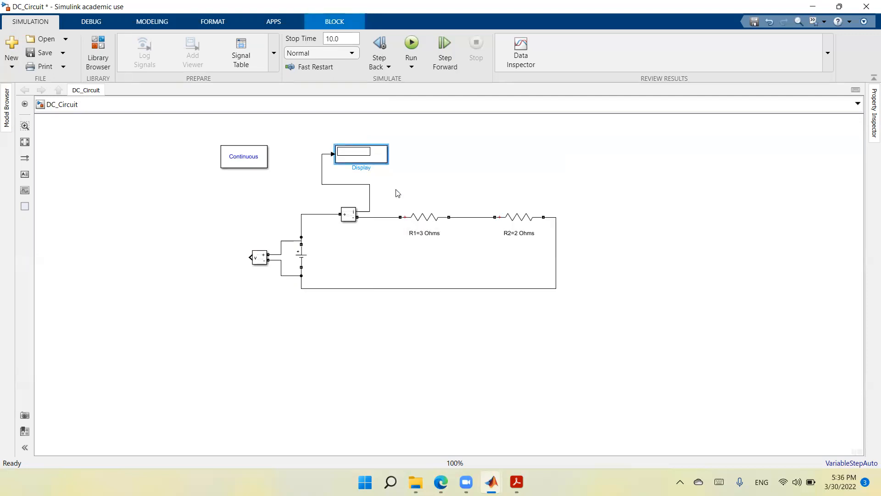
{"action": "left_click", "coordinate": [163, 394]}
{"action": "right_click", "coordinate": [163, 394]}
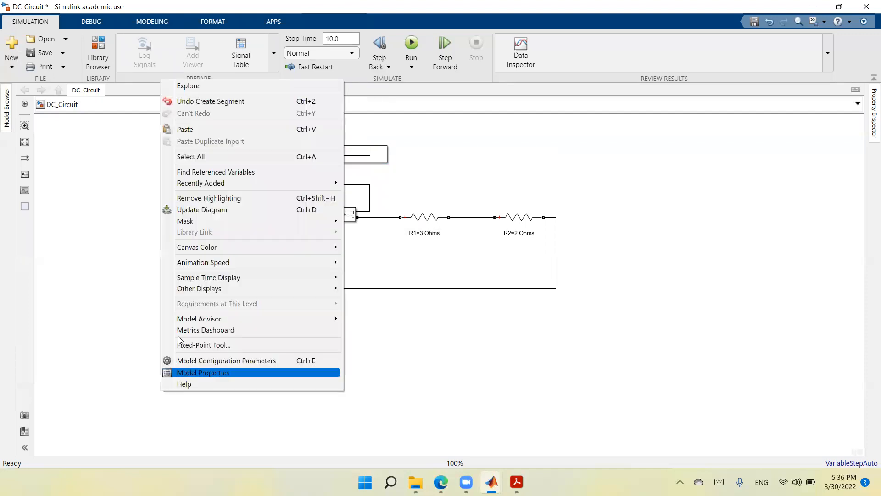
{"action": "left_click", "coordinate": [213, 129]}
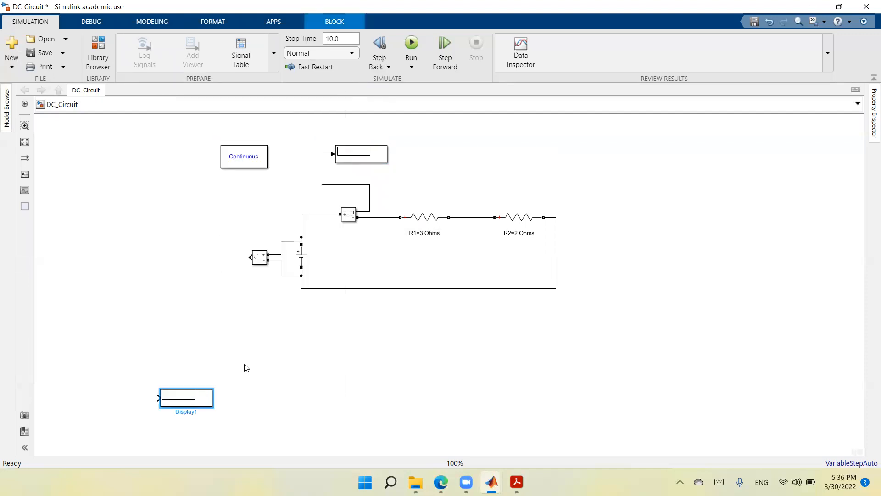
{"action": "left_click_drag", "start_coordinate": [204, 402], "coordinate": [237, 229]}
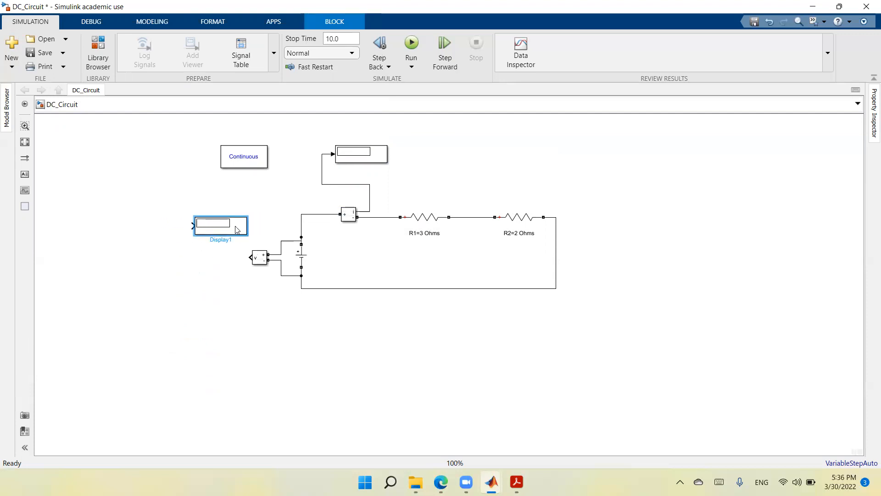
Step: Flip the copied Display block and connect it to the Voltage Measurement output, leaving a short gap between the two blocks
{"action": "right_click", "coordinate": [235, 226]}
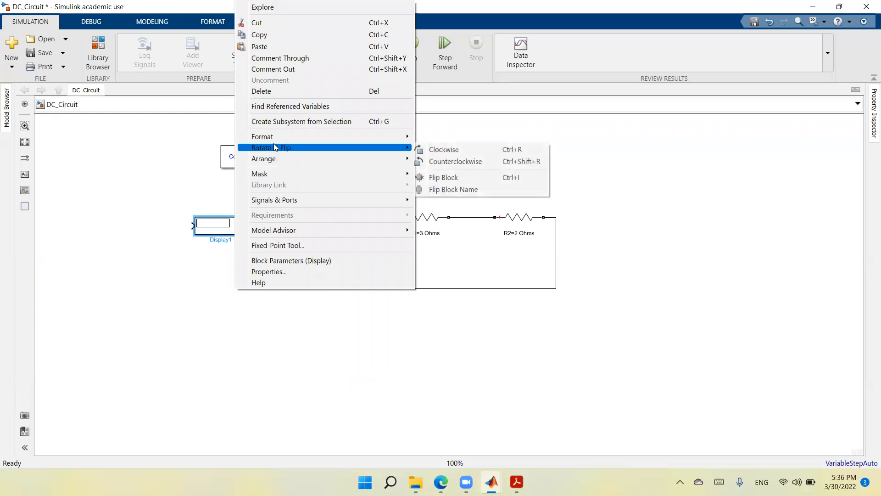
{"action": "mouse_move", "coordinate": [353, 147]}
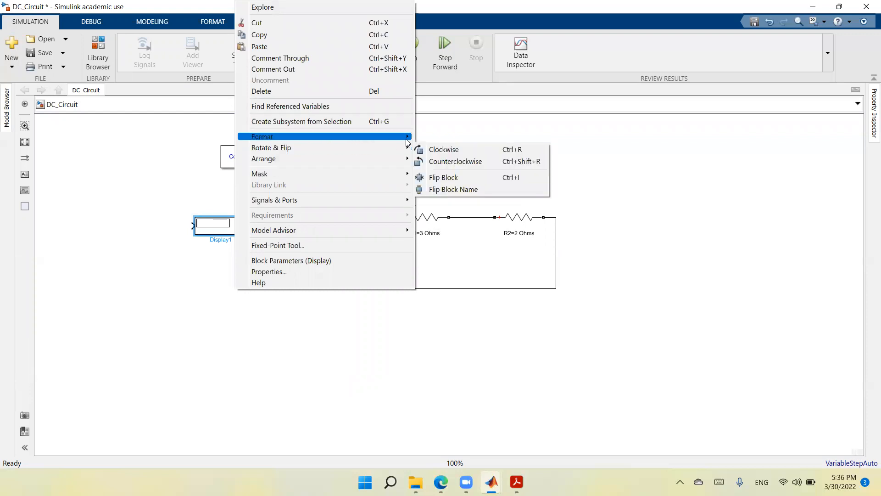
{"action": "left_click", "coordinate": [484, 183]}
{"action": "mouse_move", "coordinate": [238, 227]}
{"action": "left_mouse_down"}
{"action": "mouse_move", "coordinate": [224, 263]}
{"action": "mouse_move", "coordinate": [250, 261]}
{"action": "left_mouse_up"}
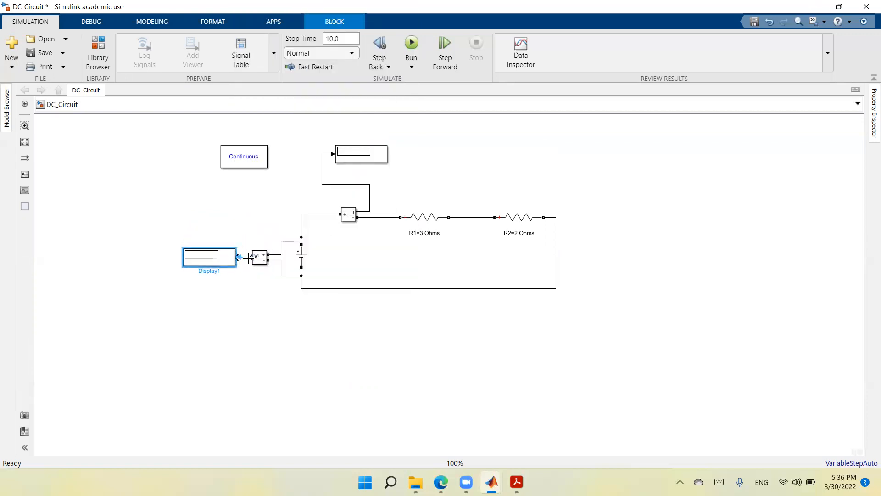
{"action": "left_click_drag", "start_coordinate": [230, 261], "coordinate": [213, 260]}
{"action": "left_click", "coordinate": [200, 293]}
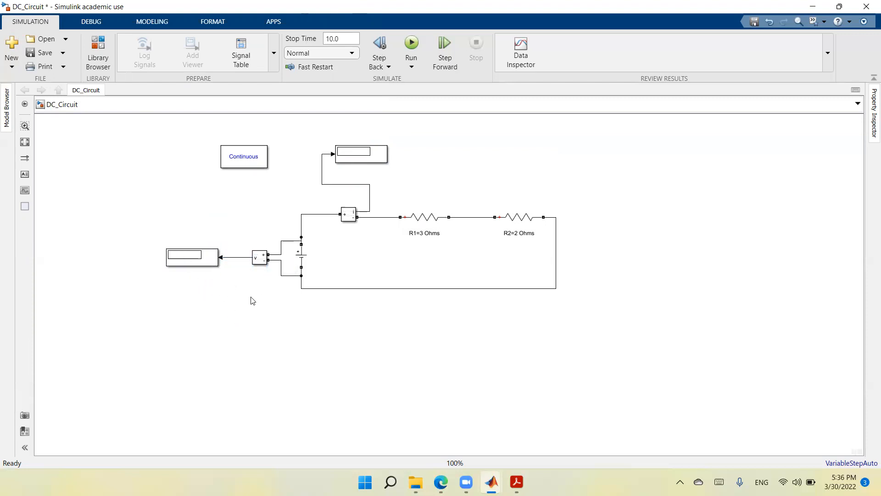
Step: Rename the Display block connected to the Voltage Measurement block as Vs
{"action": "left_click", "coordinate": [167, 264]}
{"action": "left_click", "coordinate": [197, 272]}
{"action": "double_click", "coordinate": [195, 270]}
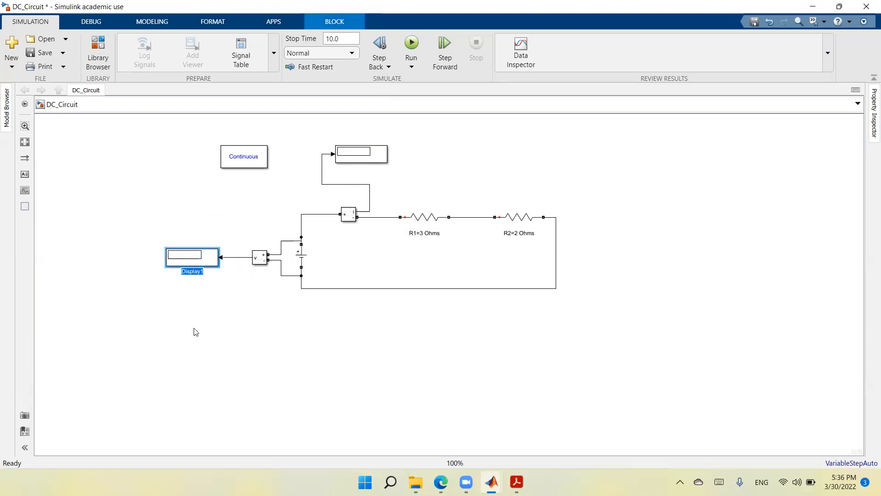
{"action": "type", "text": "Vs"}
{"action": "left_click", "coordinate": [194, 331]}
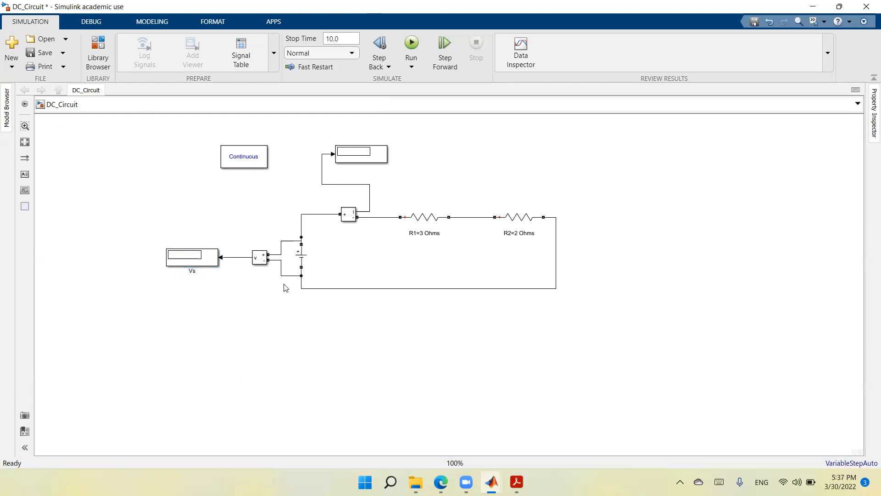
Step: Rename the Display block connected to the Current Measurement block as I
{"action": "left_click", "coordinate": [365, 158]}
{"action": "double_click", "coordinate": [363, 169]}
{"action": "key", "text": "BackSpace"}
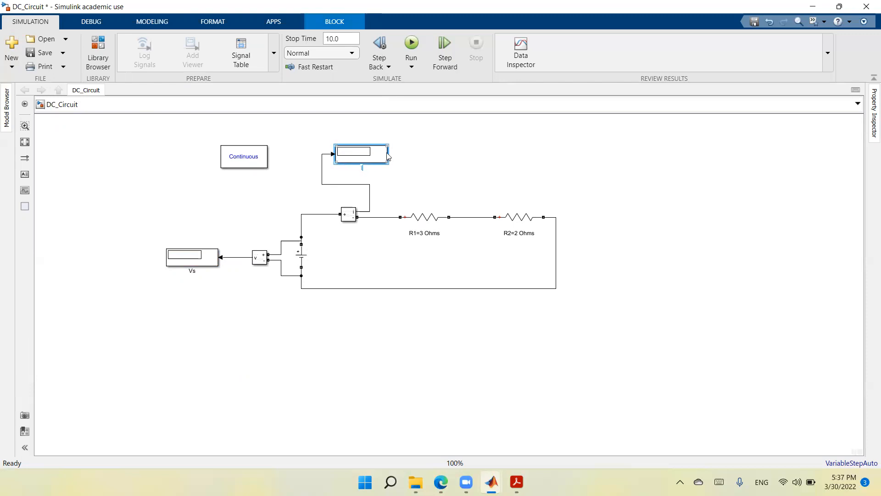
{"action": "left_click", "coordinate": [489, 361]}
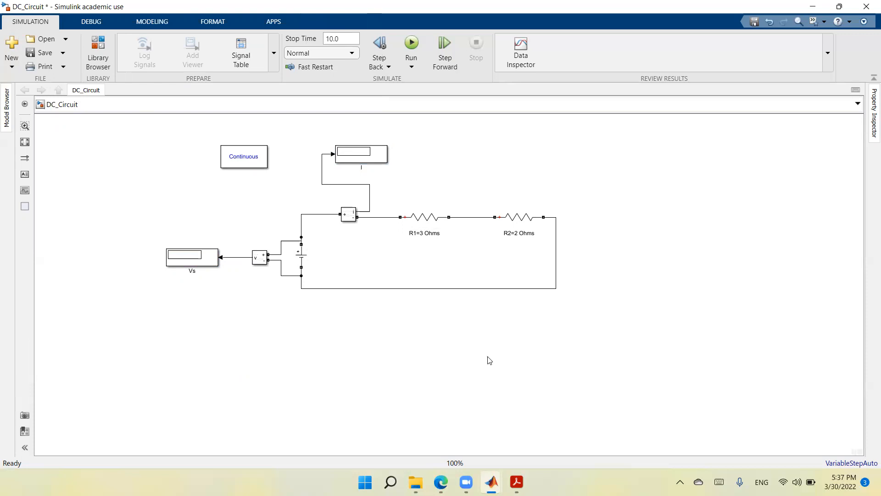
Step: Move the wire from the Voltage Measurement block's positive port slightly upward, level with its junction above the source
{"action": "left_click", "coordinate": [290, 239]}
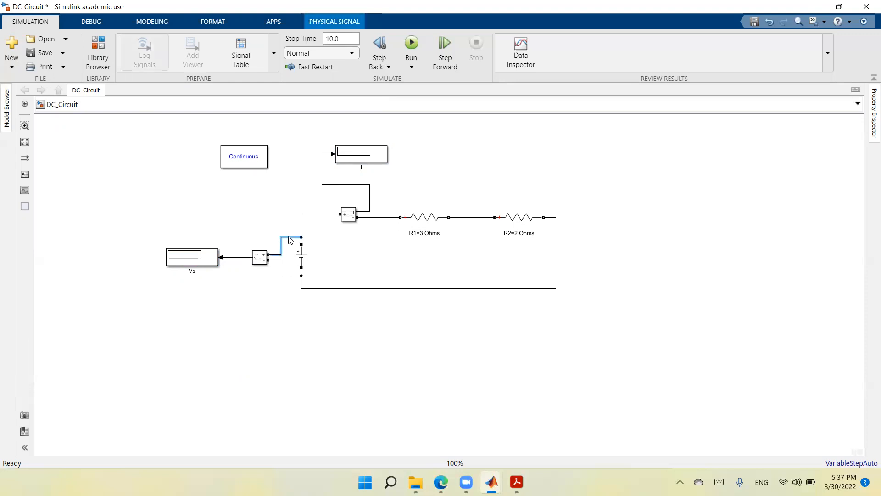
Step: Copy the Voltage Measurement block beside the source and place the copy above resistor R1
{"action": "left_click", "coordinate": [247, 222]}
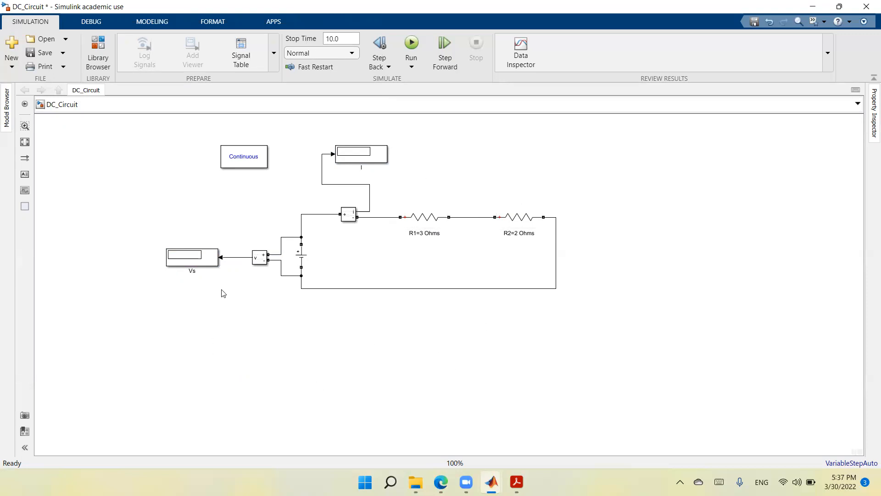
{"action": "left_click", "coordinate": [261, 259]}
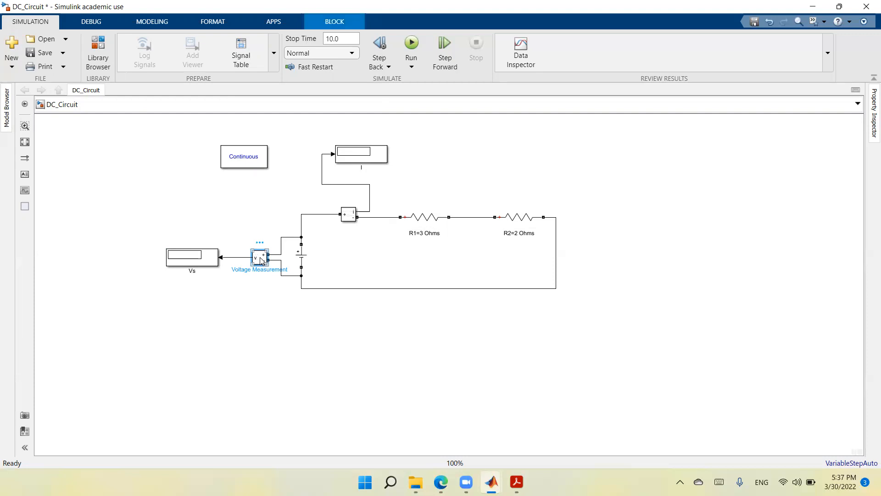
{"action": "right_click", "coordinate": [261, 259]}
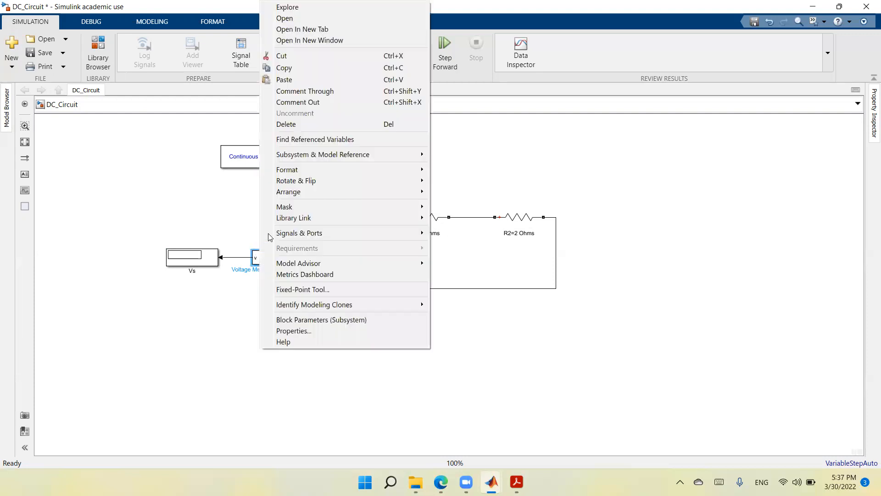
{"action": "left_click", "coordinate": [292, 74]}
{"action": "right_click", "coordinate": [505, 393]}
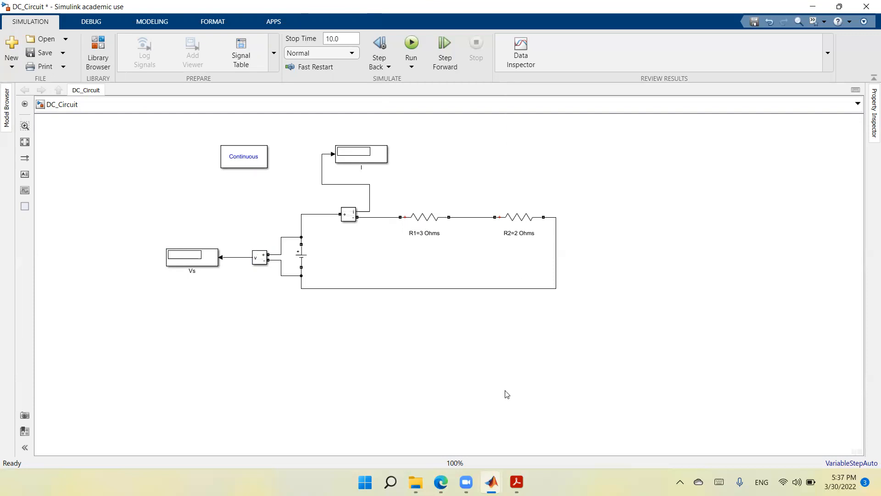
{"action": "left_click", "coordinate": [528, 129]}
{"action": "left_click_drag", "start_coordinate": [511, 395], "coordinate": [424, 190]}
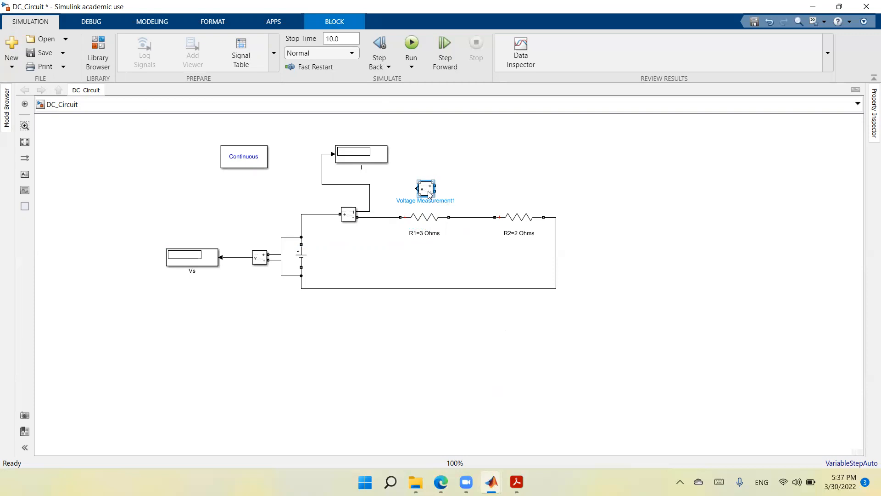
Step: Rotate the copied Voltage Measurement block counterclockwise three times so its input ports face R1
{"action": "right_click", "coordinate": [429, 193]}
{"action": "mouse_move", "coordinate": [465, 182]}
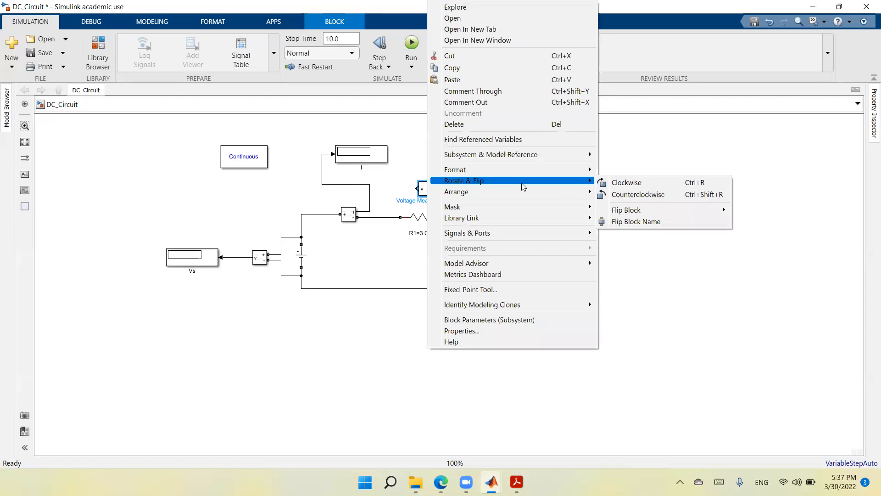
{"action": "left_click", "coordinate": [637, 197]}
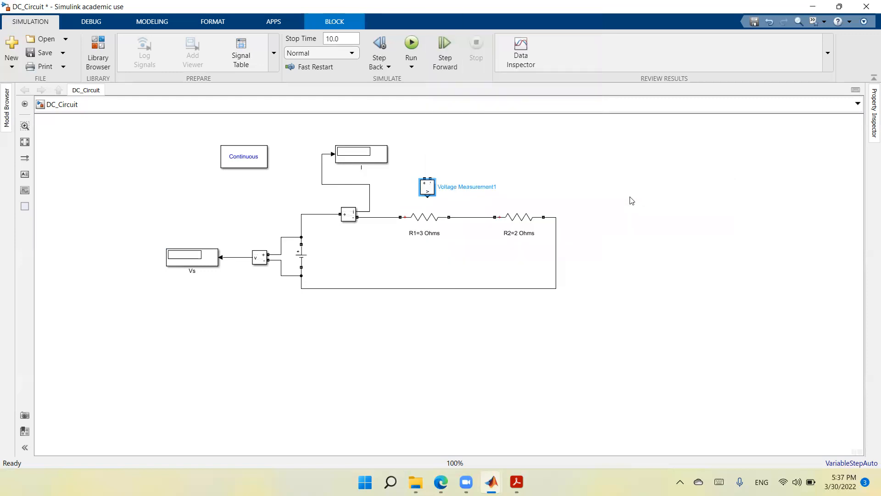
{"action": "right_click", "coordinate": [430, 189]}
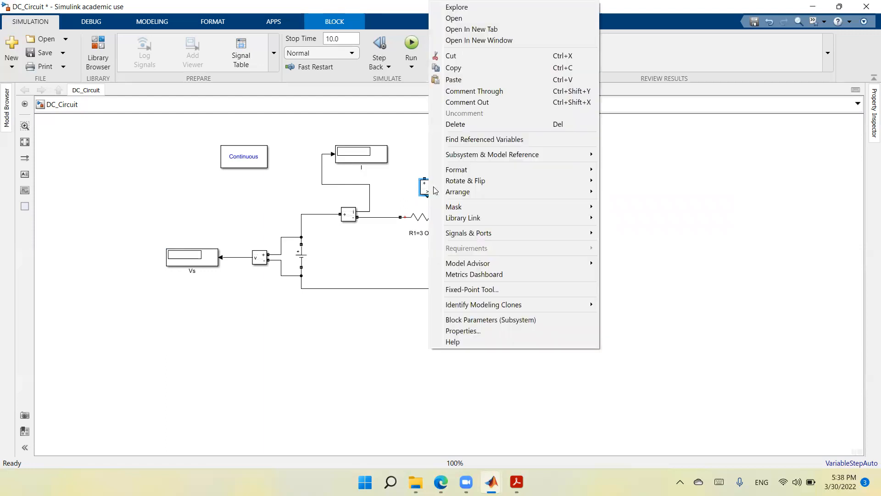
{"action": "mouse_move", "coordinate": [585, 181]}
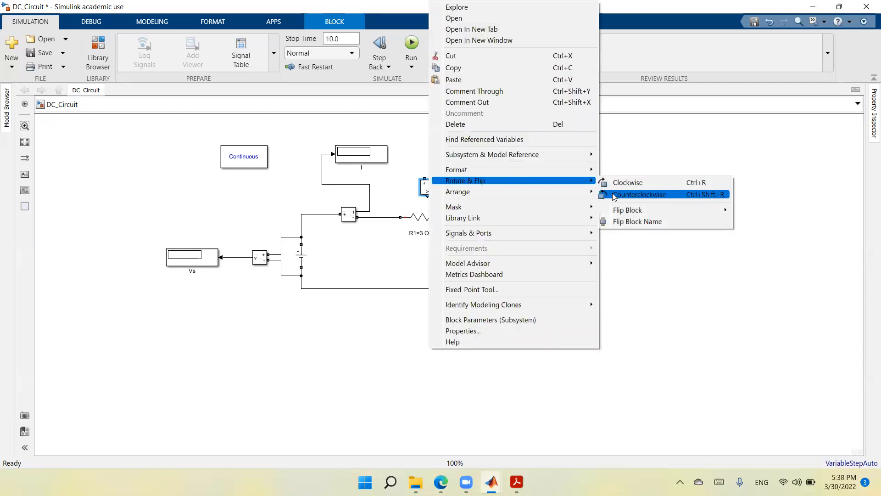
{"action": "left_click", "coordinate": [639, 195]}
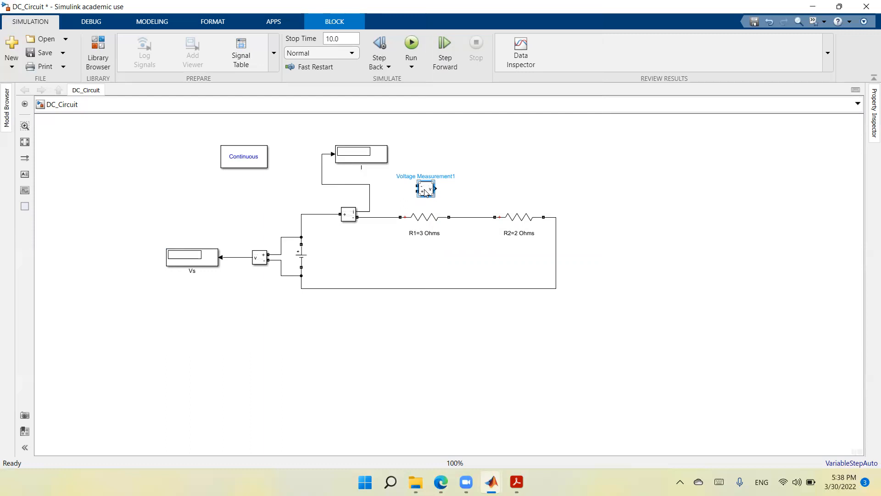
{"action": "right_click", "coordinate": [426, 192]}
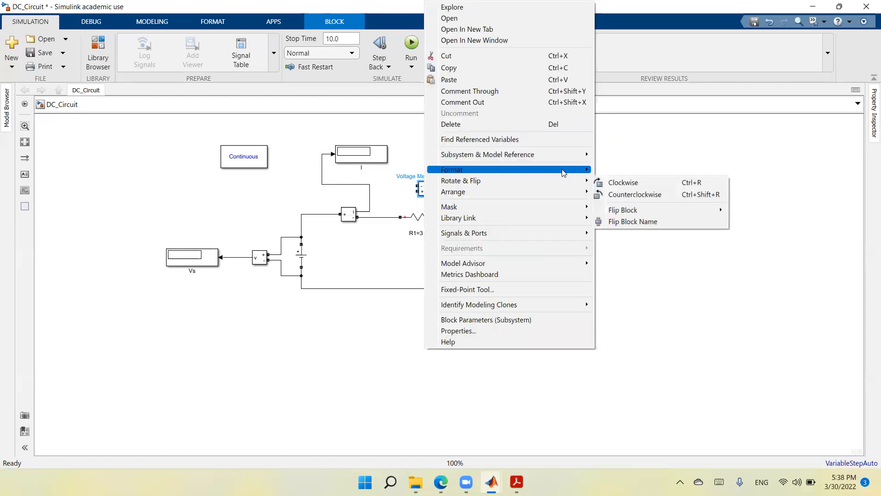
{"action": "mouse_move", "coordinate": [591, 173]}
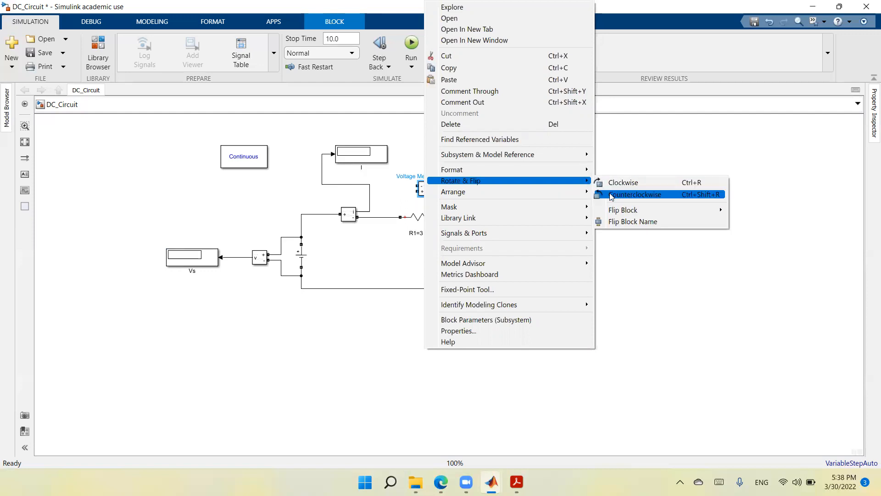
{"action": "left_click", "coordinate": [611, 195]}
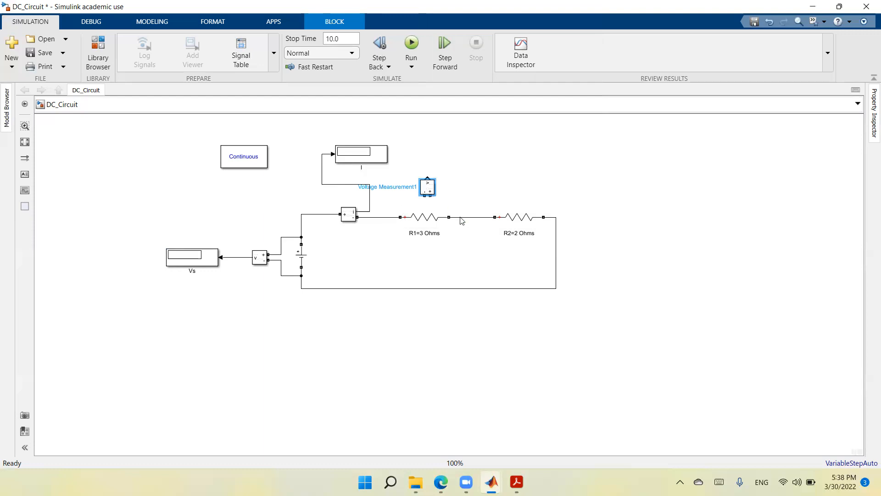
Step: Flip the Voltage Measurement block above R1 left-right so its positive port is on the current-measurement side
{"action": "right_click", "coordinate": [432, 191]}
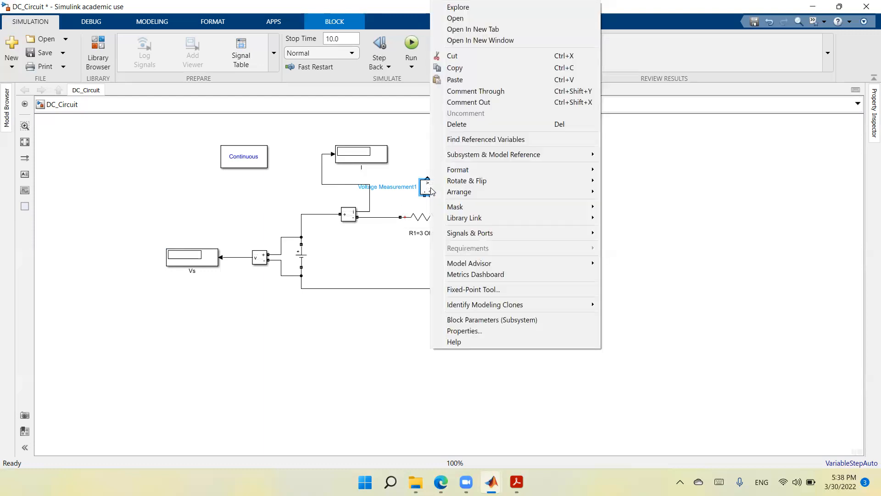
{"action": "mouse_move", "coordinate": [495, 181]}
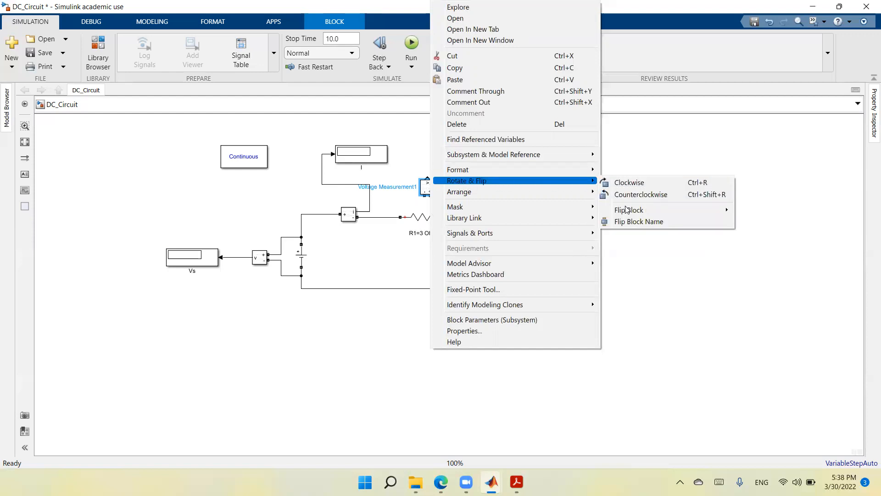
{"action": "mouse_move", "coordinate": [670, 210]}
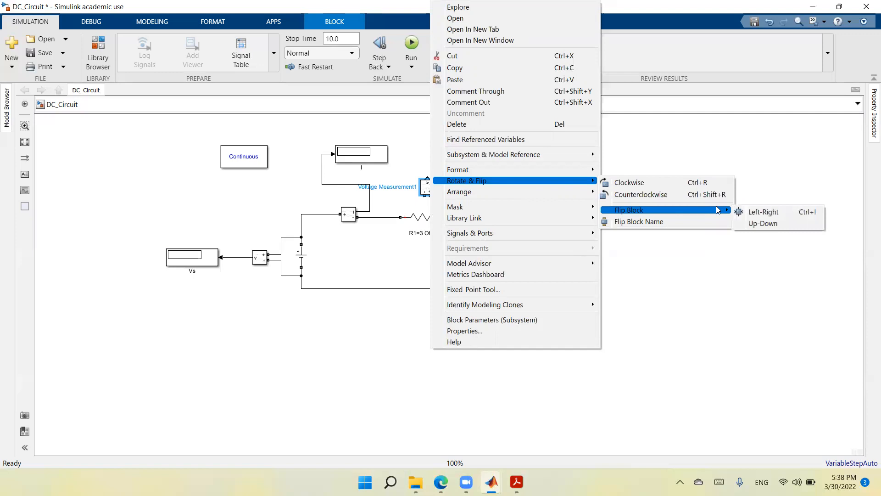
{"action": "left_click", "coordinate": [753, 209]}
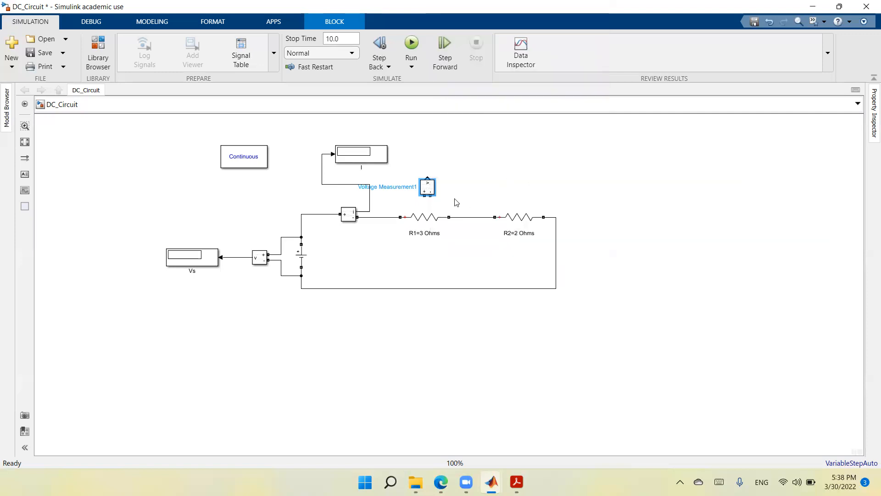
Step: Wire the Voltage Measurement block across R1, with the positive port before the resistor and the negative port after it
{"action": "mouse_move", "coordinate": [425, 195]}
{"action": "left_mouse_down"}
{"action": "mouse_move", "coordinate": [391, 203]}
{"action": "mouse_move", "coordinate": [389, 216]}
{"action": "left_mouse_up"}
{"action": "left_click", "coordinate": [403, 225]}
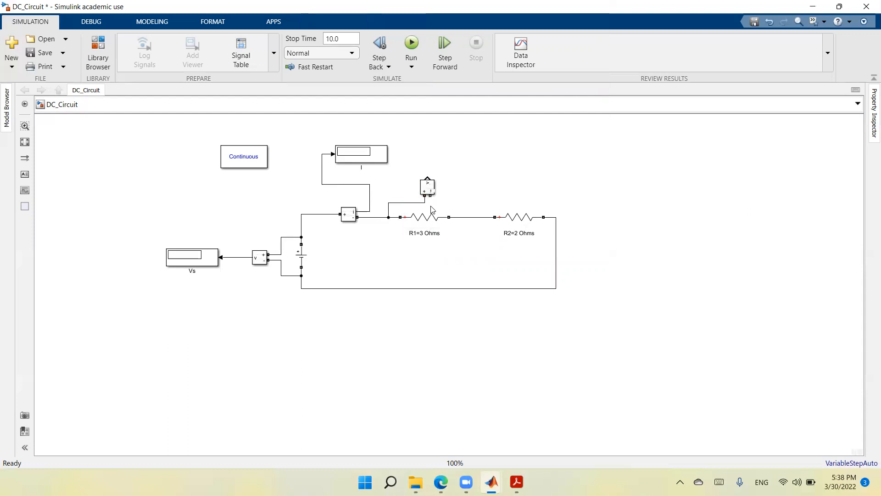
{"action": "left_click", "coordinate": [431, 192]}
{"action": "left_click_drag", "start_coordinate": [430, 196], "coordinate": [456, 218]}
Step: Copy the Display block I, paste it above the R1 Voltage Measurement block, and connect it to that block's output
{"action": "left_click", "coordinate": [380, 163]}
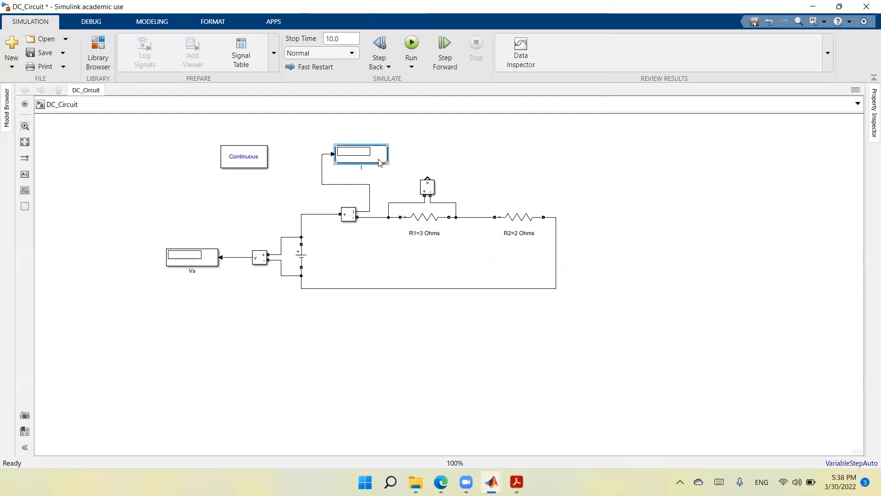
{"action": "right_click", "coordinate": [379, 162]}
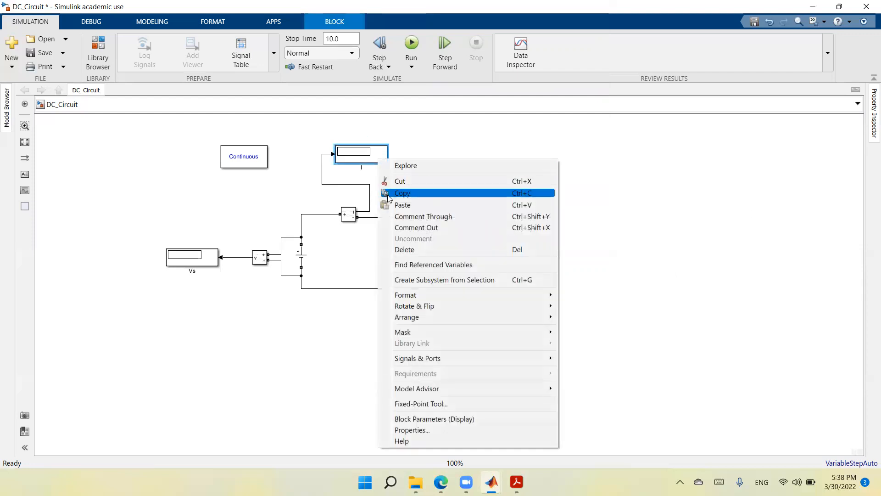
{"action": "left_click", "coordinate": [388, 193]}
{"action": "right_click", "coordinate": [441, 137]}
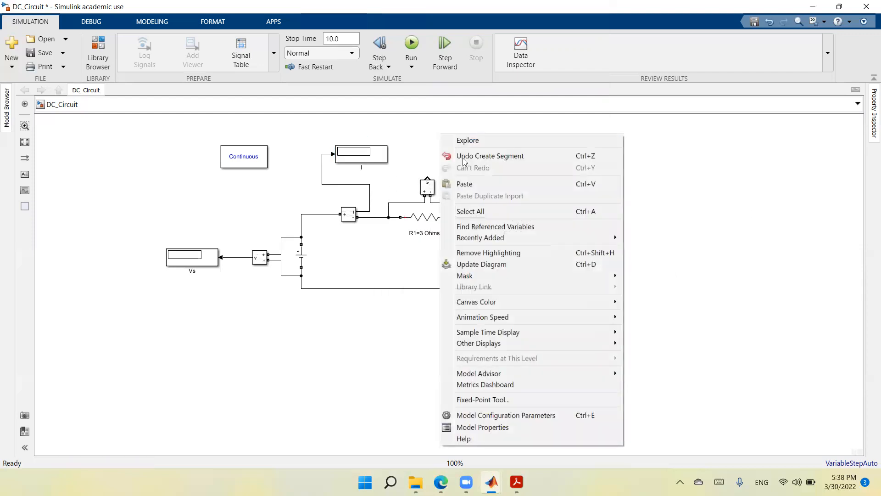
{"action": "left_click", "coordinate": [463, 186]}
{"action": "mouse_move", "coordinate": [435, 143]}
{"action": "left_mouse_down"}
{"action": "mouse_move", "coordinate": [420, 165]}
{"action": "mouse_move", "coordinate": [427, 178]}
{"action": "left_mouse_up"}
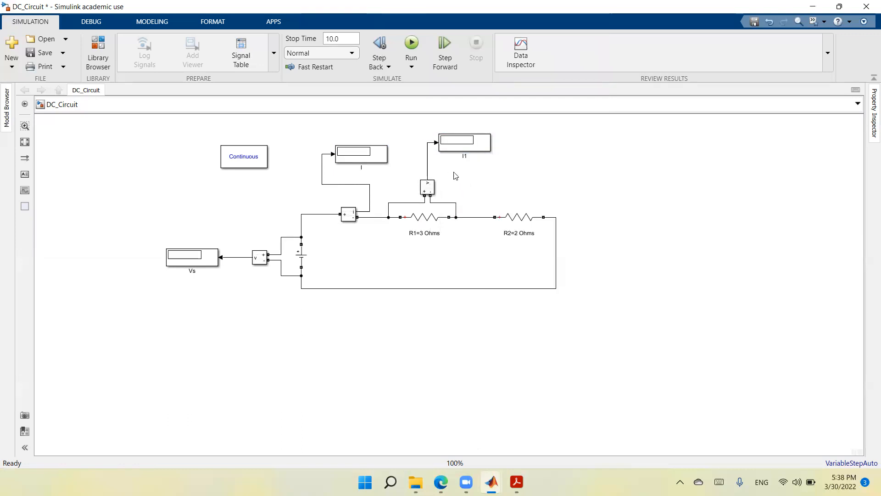
Step: Rename the Display block connected to the R1 Voltage Measurement block as VR1
{"action": "left_click", "coordinate": [464, 156]}
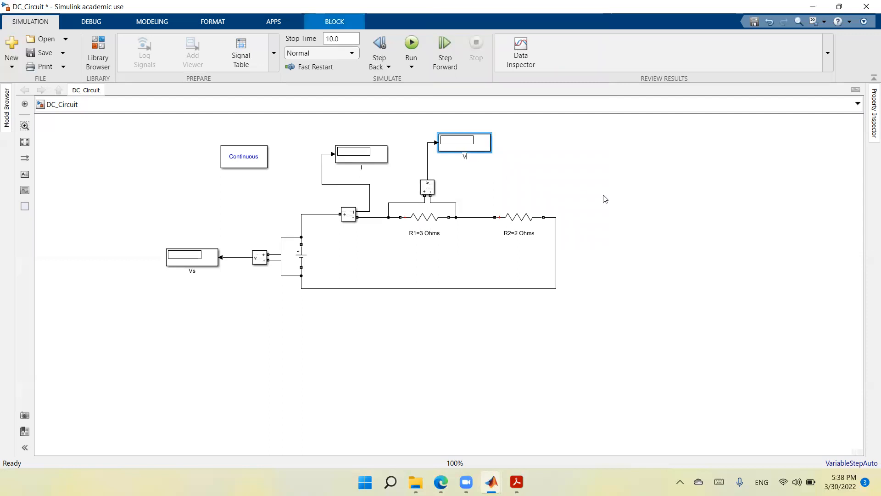
{"action": "type", "text": "VR1"}
{"action": "left_click", "coordinate": [609, 358]}
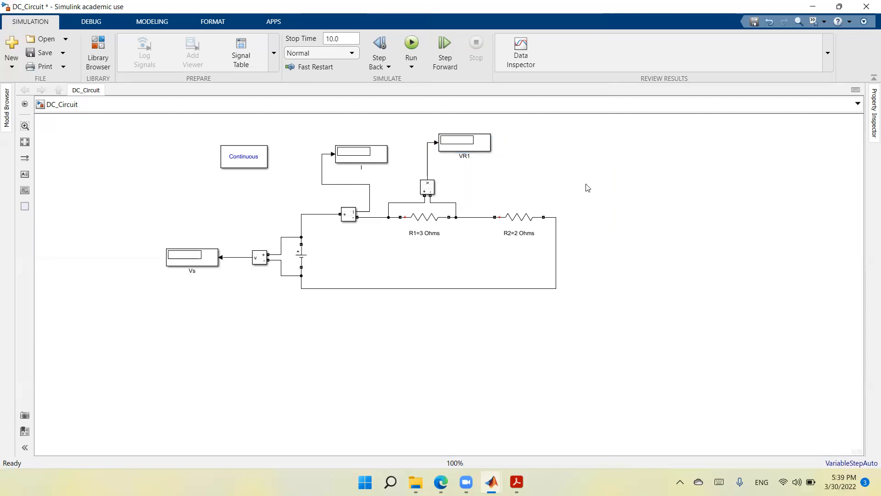
Step: Duplicate the R1 Voltage Measurement block together with its output wire and the VR1 Display in the empty area below the circuit
{"action": "left_click", "coordinate": [429, 185]}
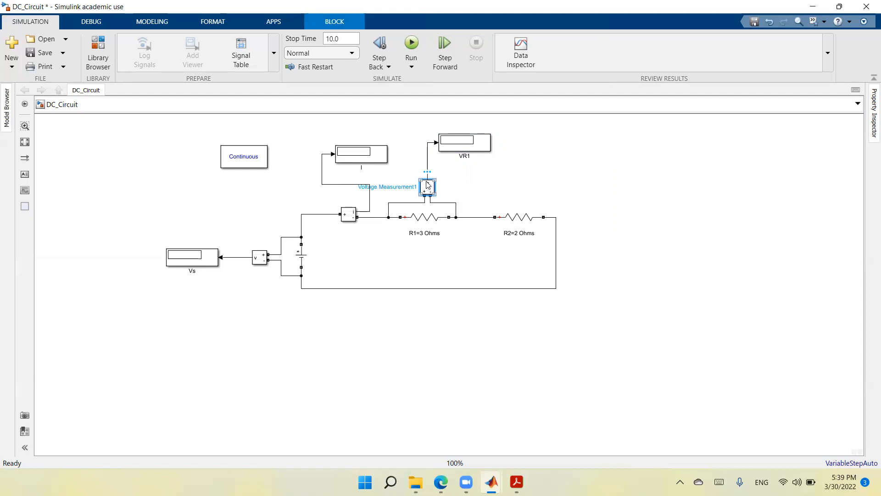
{"action": "left_click", "coordinate": [428, 161], "text": "shift"}
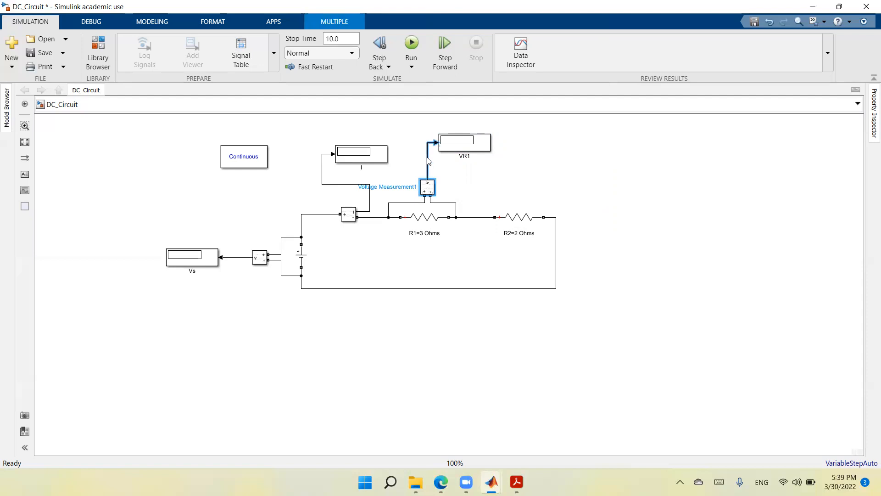
{"action": "left_click", "coordinate": [456, 148], "text": "shift"}
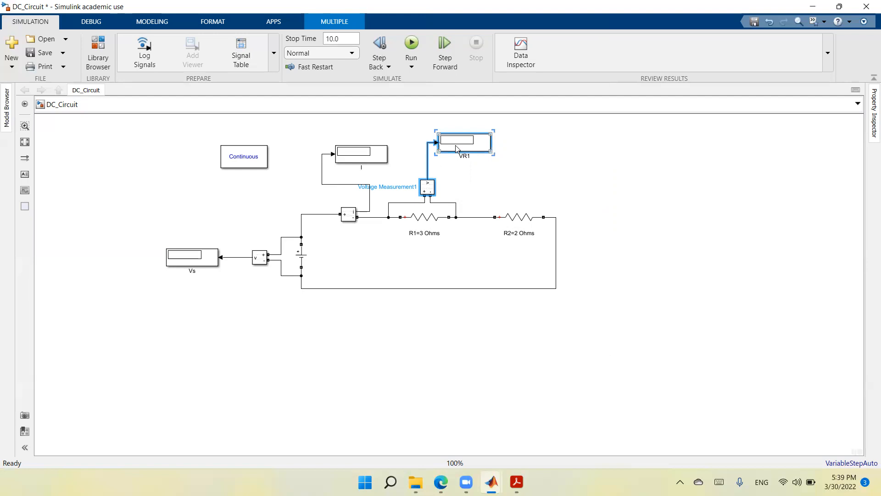
{"action": "right_click", "coordinate": [457, 147]}
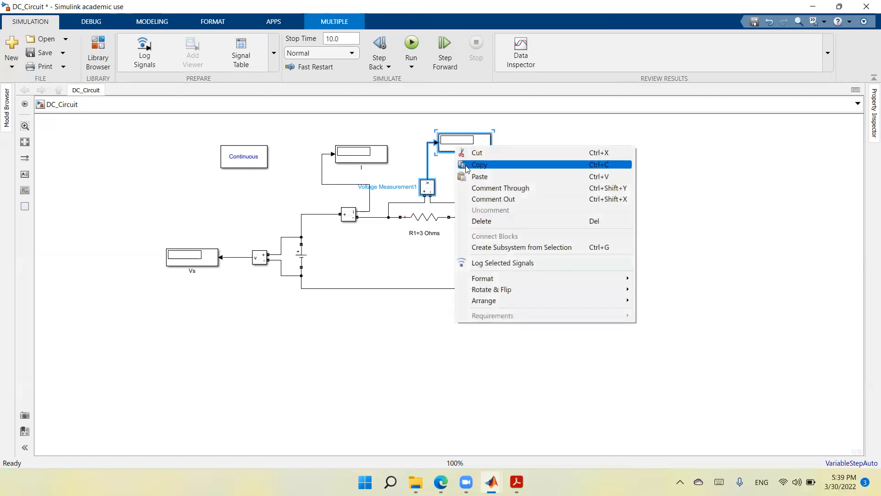
{"action": "left_click", "coordinate": [467, 166]}
{"action": "right_click", "coordinate": [591, 374]}
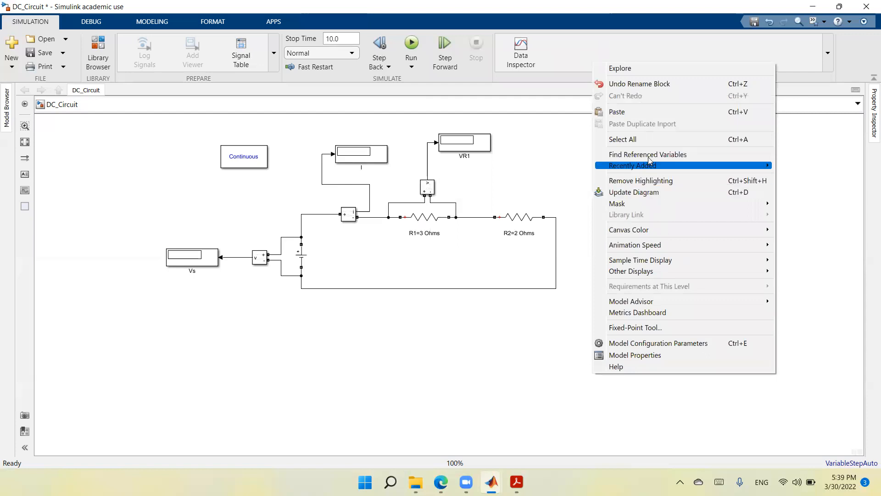
{"action": "left_click", "coordinate": [650, 114]}
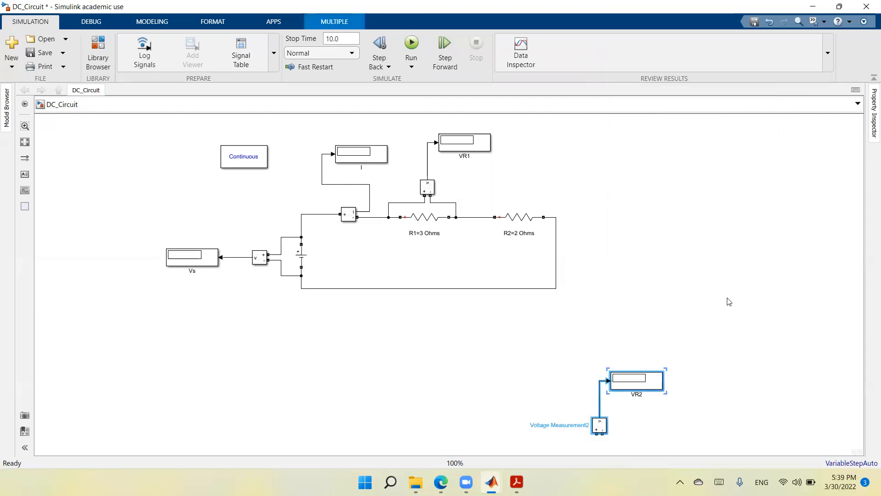
Step: Move the duplicated Voltage Measurement and Display group above resistor R2, level with the VR1 group
{"action": "key", "text": "Up"}
{"action": "key", "text": "Up"}
{"action": "key", "text": "Up"}
{"action": "key", "text": "Up"}
{"action": "key", "text": "Up"}
{"action": "key", "text": "Up"}
{"action": "key", "text": "Up"}
{"action": "key", "text": "Up"}
{"action": "key", "text": "Up"}
{"action": "key", "text": "Up"}
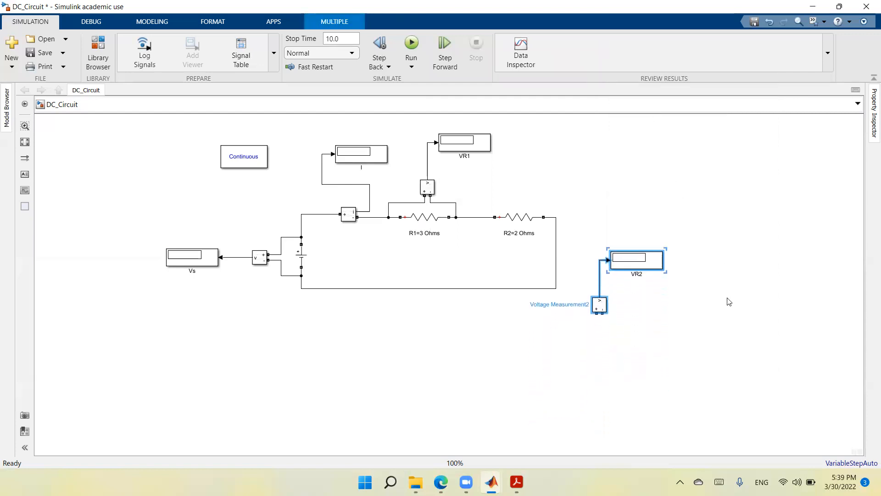
{"action": "key", "text": "Up"}
{"action": "key", "text": "Up"}
{"action": "key", "text": "Up"}
{"action": "key", "text": "Up"}
{"action": "key", "text": "Up"}
{"action": "key", "text": "Up"}
{"action": "key", "text": "Up"}
{"action": "key", "text": "Up"}
{"action": "key", "text": "Up"}
{"action": "key", "text": "Up"}
{"action": "key", "text": "Up"}
{"action": "key", "text": "Up"}
{"action": "key", "text": "Left"}
{"action": "key", "text": "Left"}
{"action": "key", "text": "Left"}
{"action": "key", "text": "Left"}
{"action": "key", "text": "Left"}
{"action": "key", "text": "Left"}
{"action": "key", "text": "Left"}
{"action": "key", "text": "Left"}
{"action": "key", "text": "Left"}
{"action": "key", "text": "Left"}
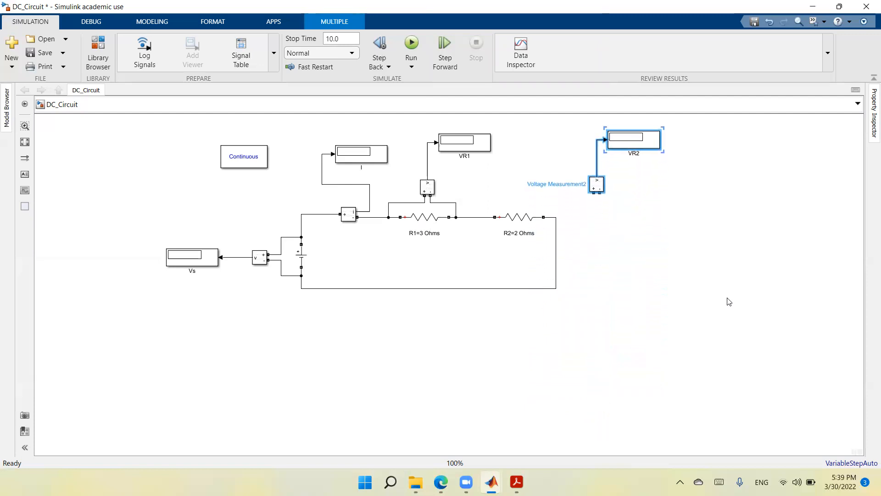
{"action": "key", "text": "Left"}
{"action": "key", "text": "Left"}
{"action": "key", "text": "Left"}
{"action": "key", "text": "Left"}
{"action": "key", "text": "Left"}
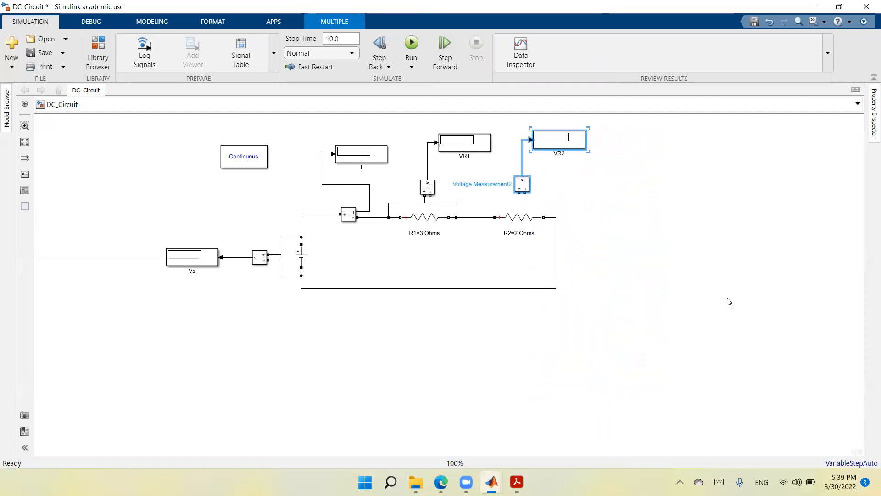
{"action": "key", "text": "Down"}
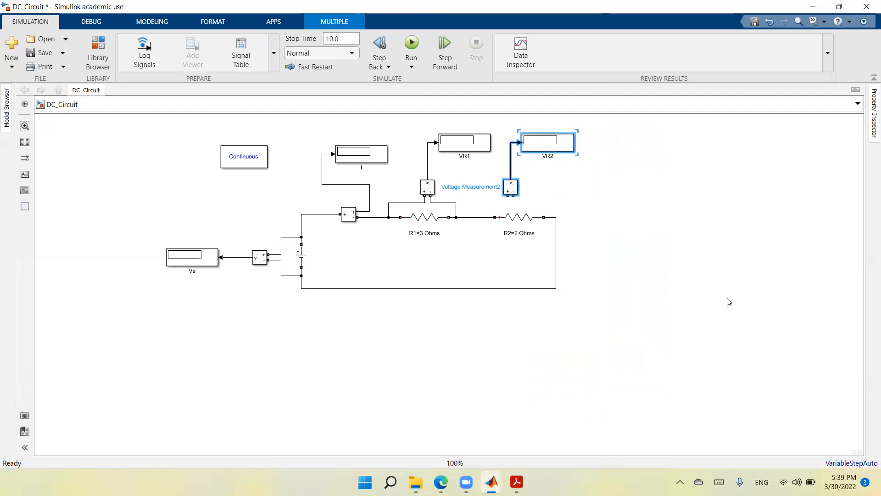
{"action": "key", "text": "Right"}
{"action": "left_click", "coordinate": [715, 301]}
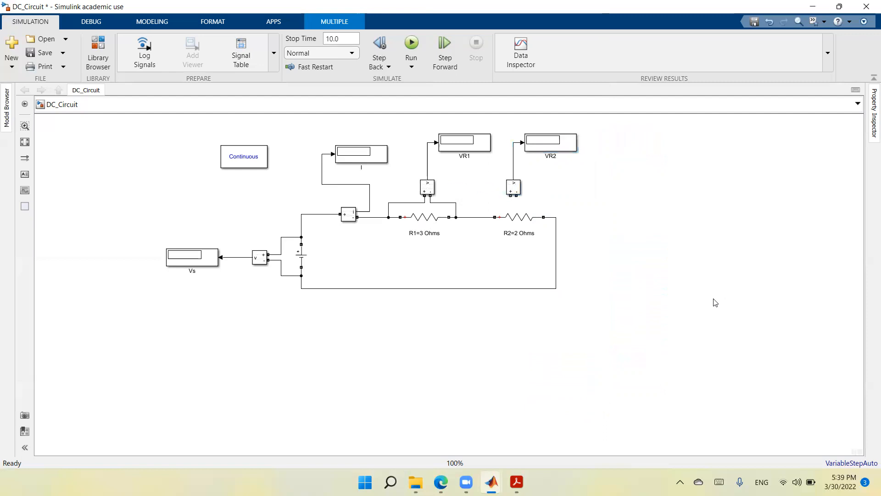
Step: Wire the VR2 Voltage Measurement block's two terminals across resistor R2
{"action": "left_click_drag", "start_coordinate": [508, 195], "coordinate": [480, 217]}
{"action": "mouse_move", "coordinate": [517, 195]}
{"action": "left_mouse_down"}
{"action": "mouse_move", "coordinate": [541, 197]}
{"action": "mouse_move", "coordinate": [549, 217]}
{"action": "left_mouse_up"}
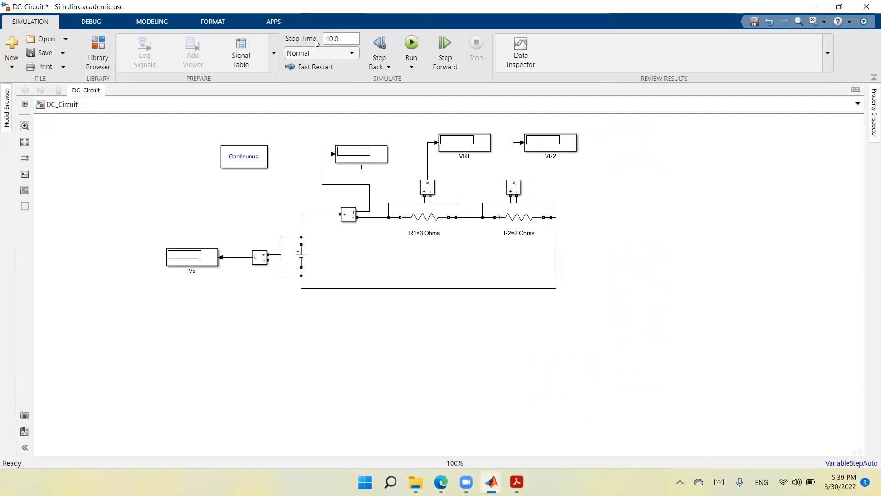
Step: Set the simulation stop time to 1 and run the simulation
{"action": "left_click", "coordinate": [346, 38]}
{"action": "type", "text": "1"}
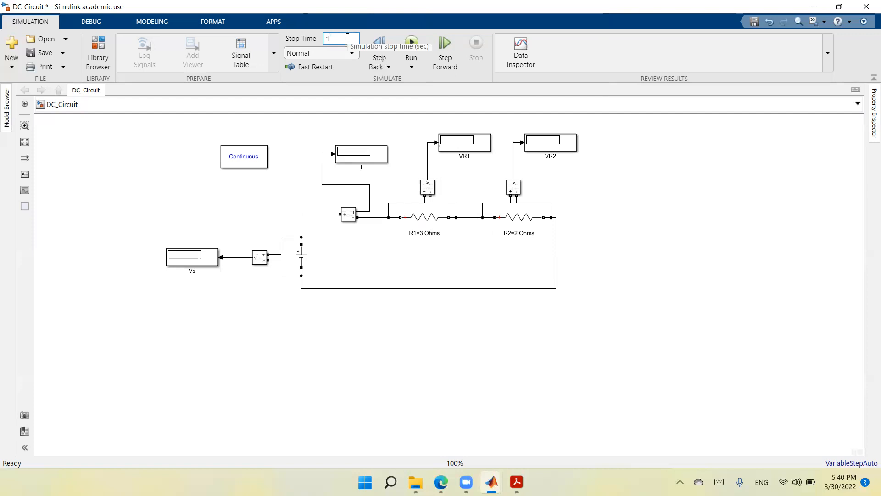
{"action": "left_click", "coordinate": [678, 231]}
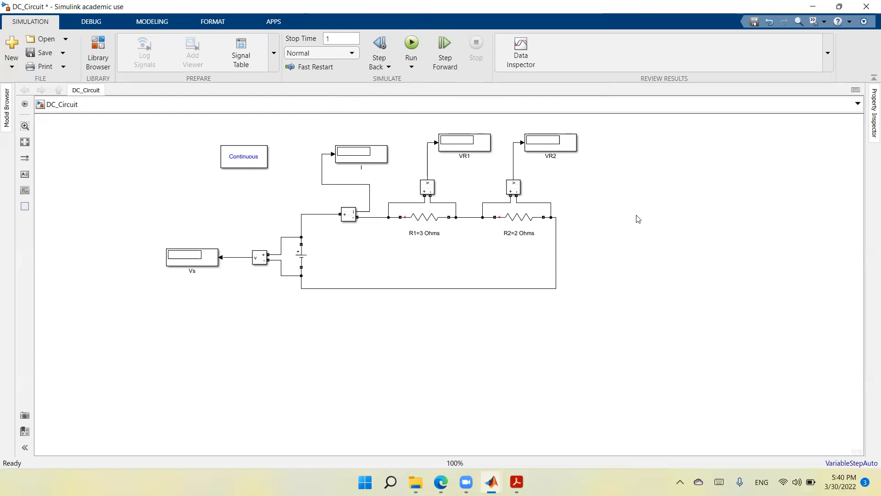
{"action": "left_click", "coordinate": [412, 43]}
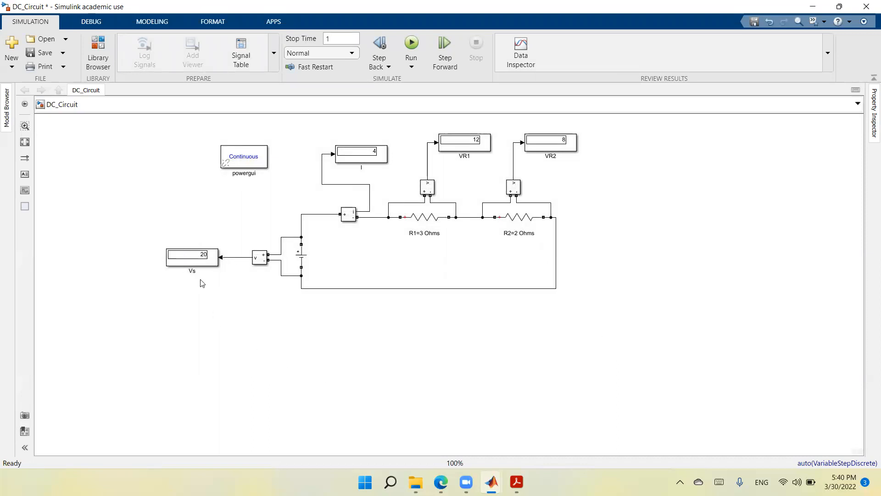
Step: Check the DC Voltage Source's amplitude against the Vs display, leaving its parameters as they are
{"action": "left_click", "coordinate": [196, 261]}
{"action": "left_click", "coordinate": [291, 292]}
{"action": "left_click", "coordinate": [302, 257]}
{"action": "double_click", "coordinate": [302, 260]}
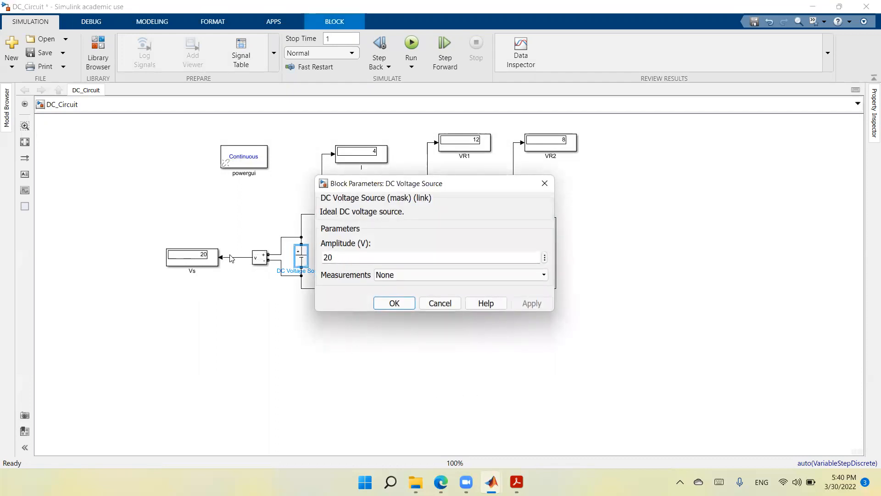
{"action": "left_click", "coordinate": [432, 307]}
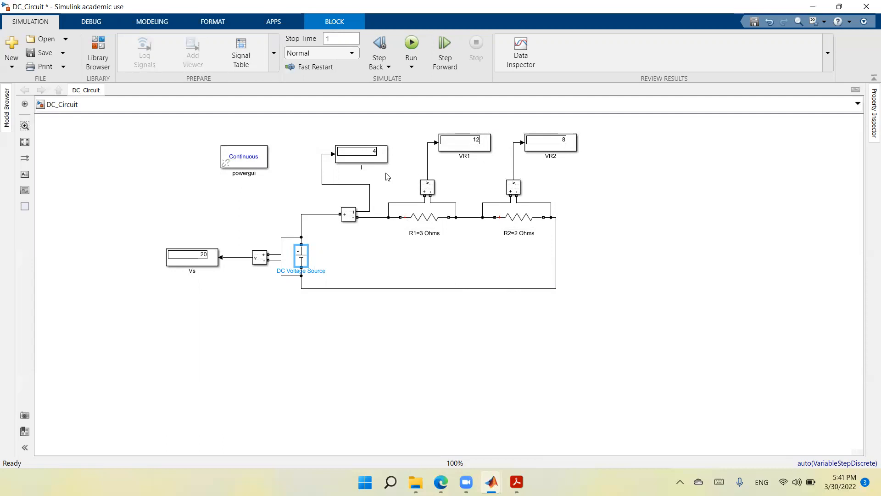
Step: Add units to the current and source voltage Display names, renaming them "I, A" and "Vs, V"
{"action": "left_click", "coordinate": [364, 169]}
{"action": "left_click", "coordinate": [363, 167]}
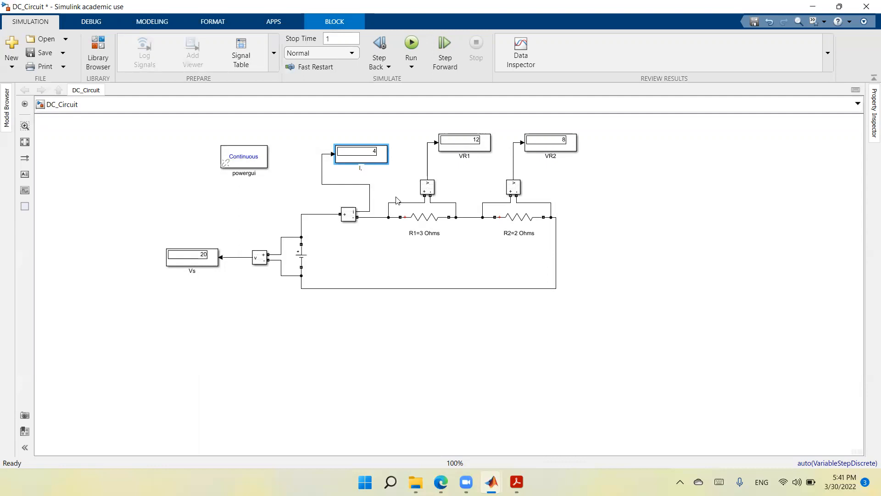
{"action": "left_click", "coordinate": [316, 327]}
{"action": "left_click", "coordinate": [192, 270]}
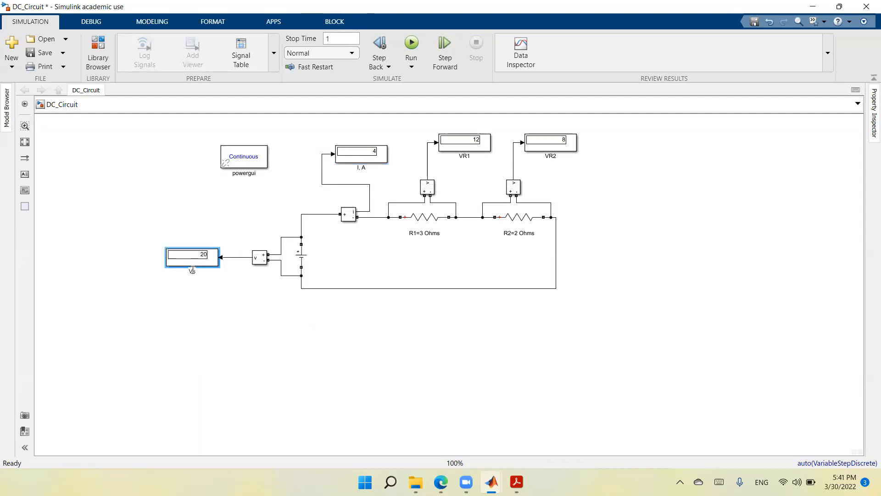
{"action": "left_click", "coordinate": [225, 299]}
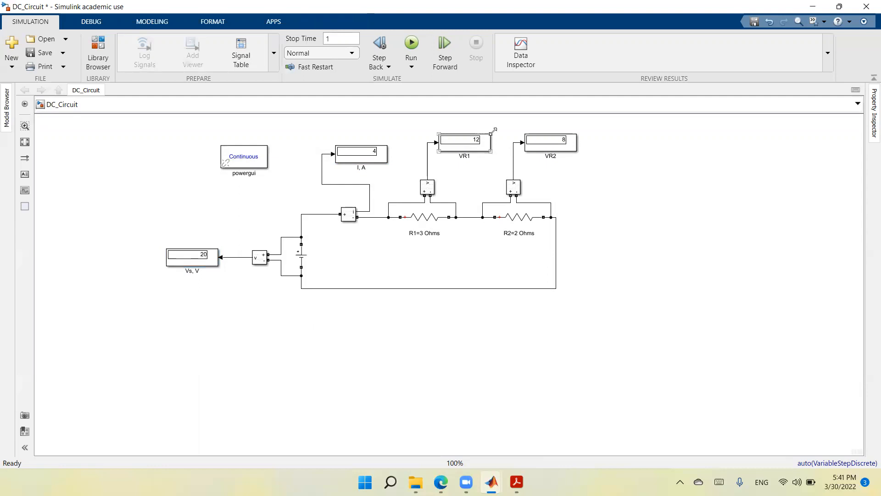
Step: Rename the two resistor voltage Displays as "VR1, V" and "VR2, V"
{"action": "left_click", "coordinate": [465, 159]}
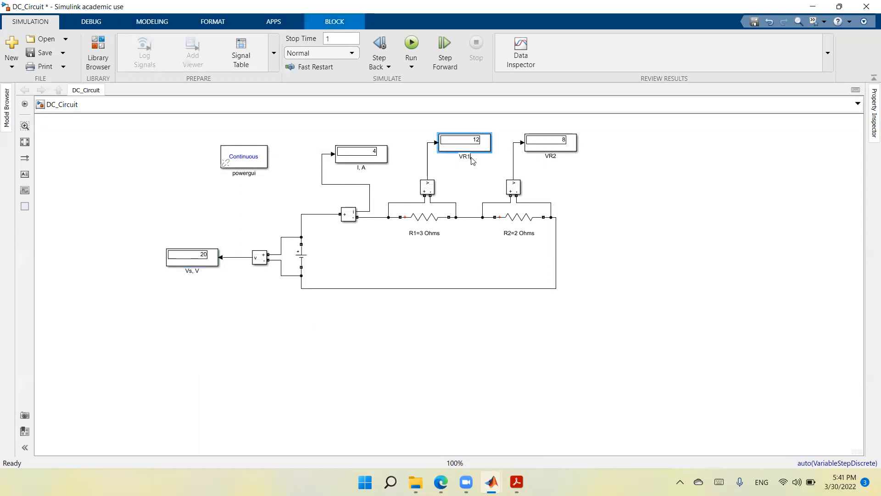
{"action": "type", "text": ", V"}
{"action": "left_click", "coordinate": [621, 201]}
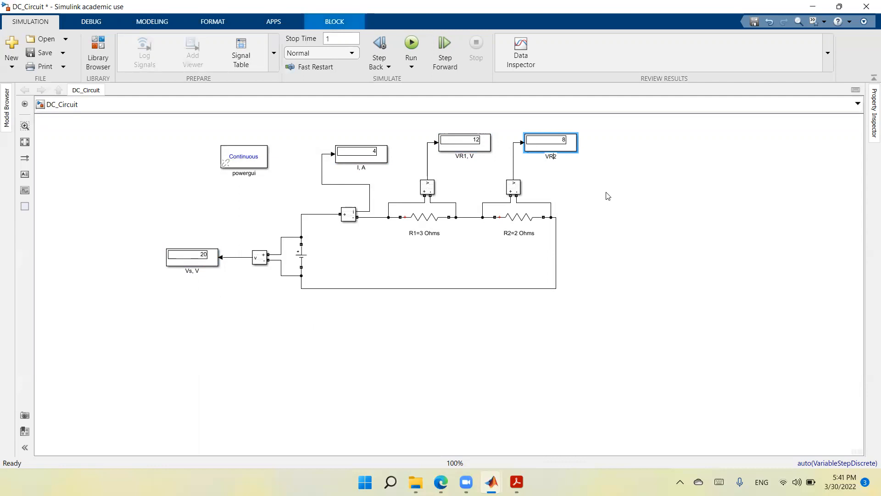
{"action": "type", "text": "V"}
{"action": "left_click", "coordinate": [632, 297]}
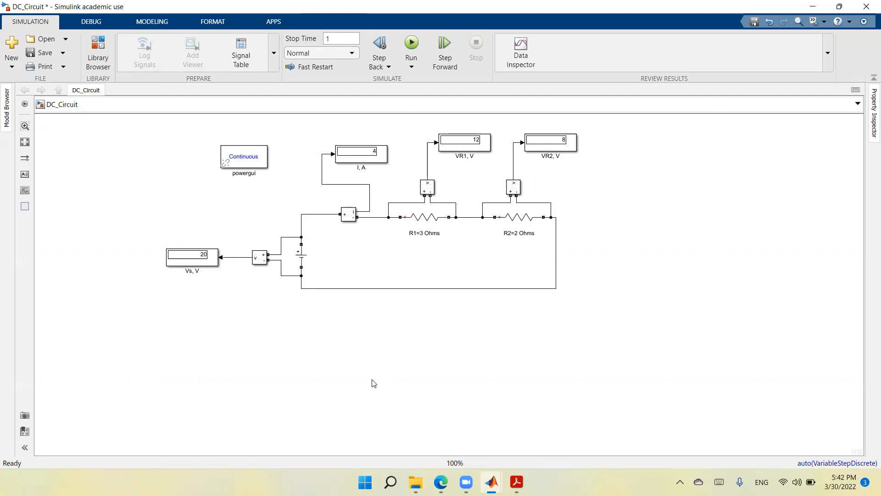
Step: Insert a Power Measurement block by searching for "meas" and place it below the Vs Display
{"action": "left_click", "coordinate": [431, 212]}
{"action": "double_click", "coordinate": [619, 363]}
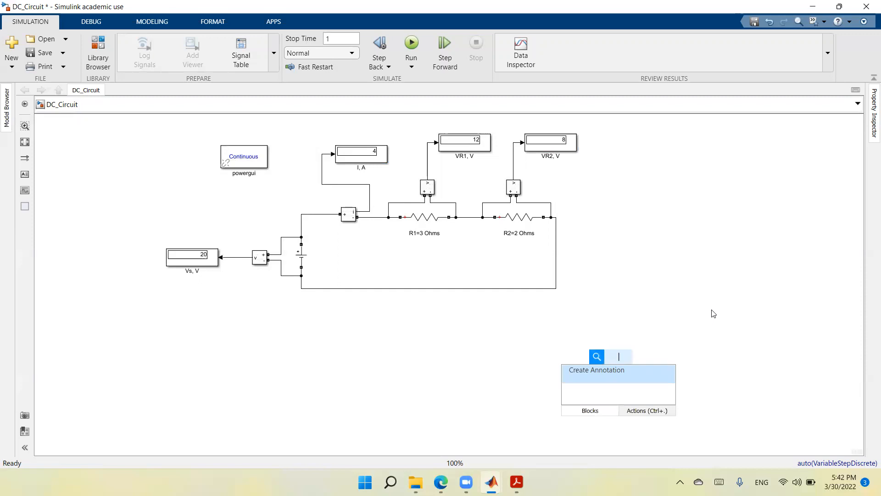
{"action": "type", "text": "po"}
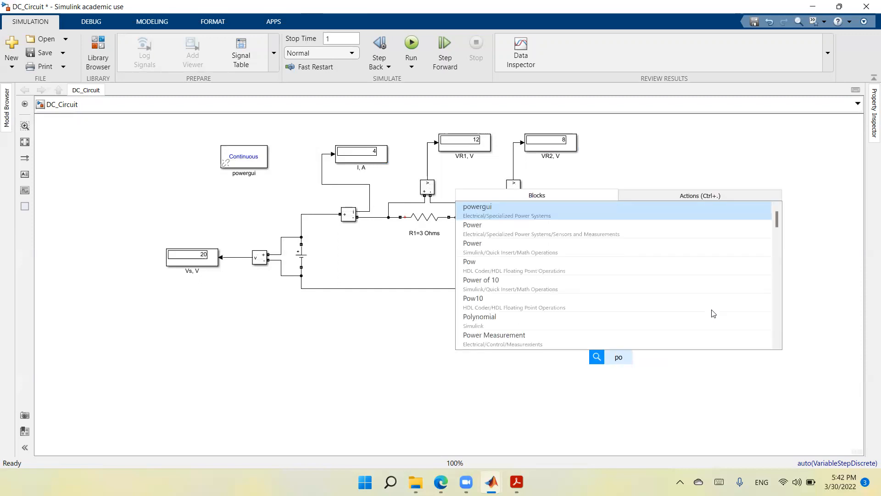
{"action": "key", "text": "BackSpace"}
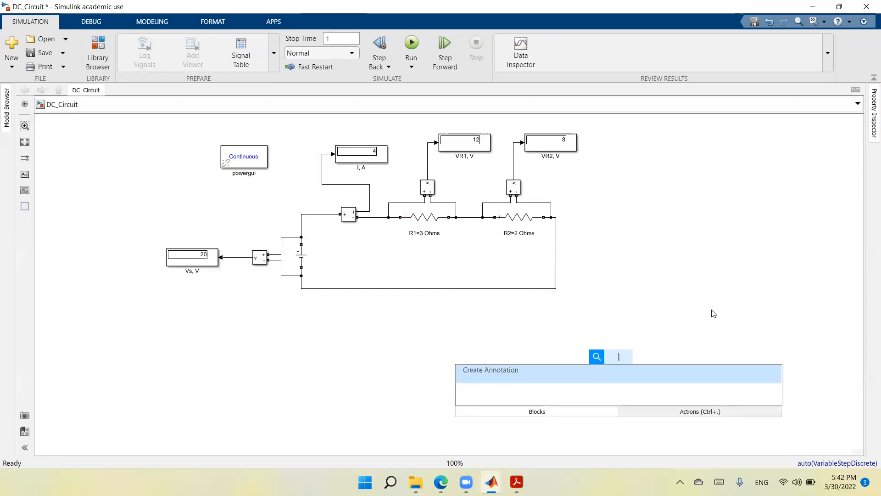
{"action": "type", "text": "me"}
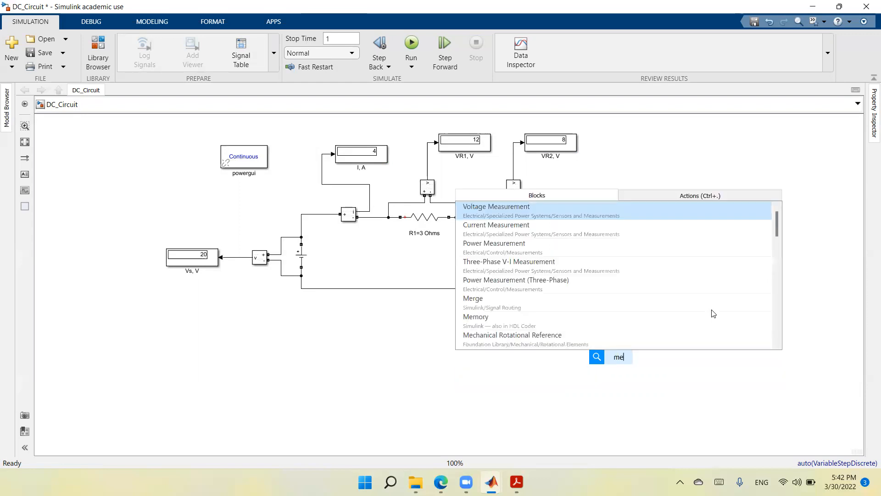
{"action": "type", "text": "as"}
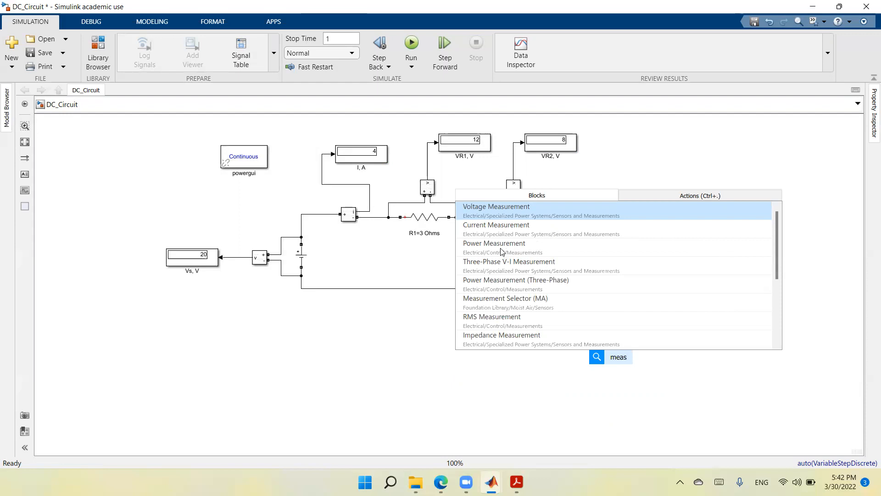
{"action": "left_click", "coordinate": [520, 248]}
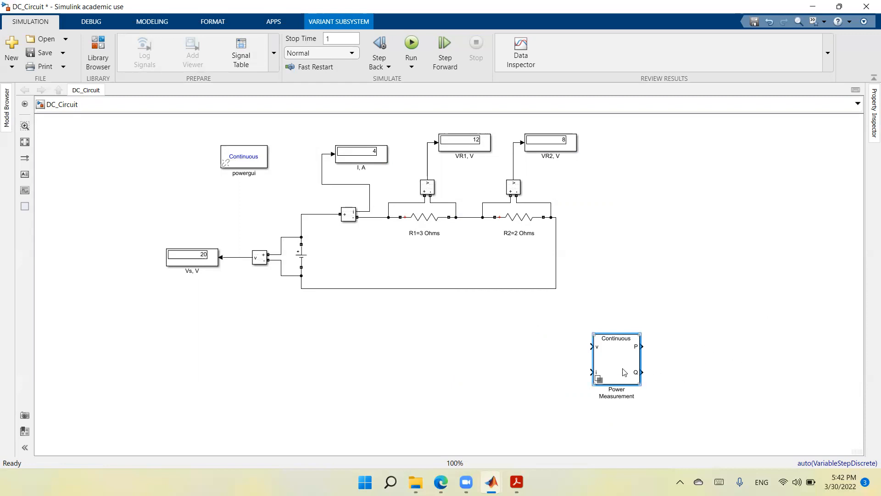
{"action": "left_click_drag", "start_coordinate": [618, 368], "coordinate": [281, 368]}
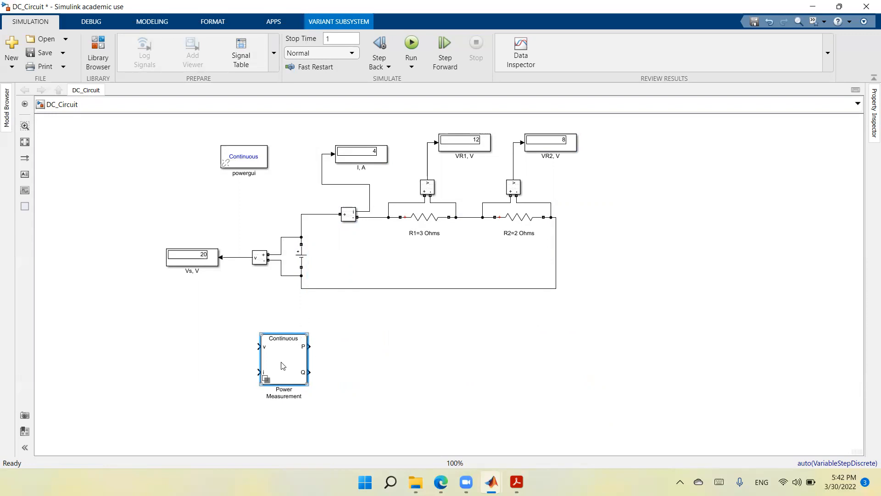
{"action": "left_click_drag", "start_coordinate": [283, 366], "coordinate": [222, 335]}
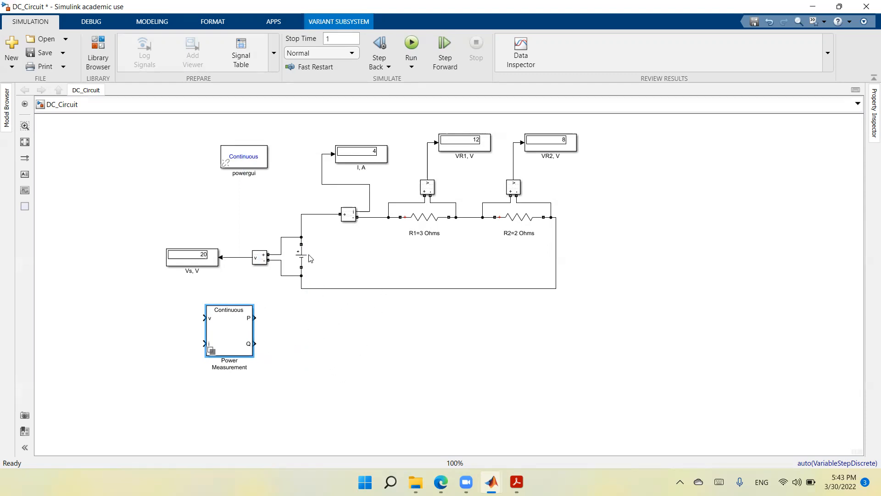
Step: Connect the Power Measurement block's v input to the source voltage signal and its i input to the current signal
{"action": "left_click", "coordinate": [236, 334]}
{"action": "left_click_drag", "start_coordinate": [204, 316], "coordinate": [240, 260]}
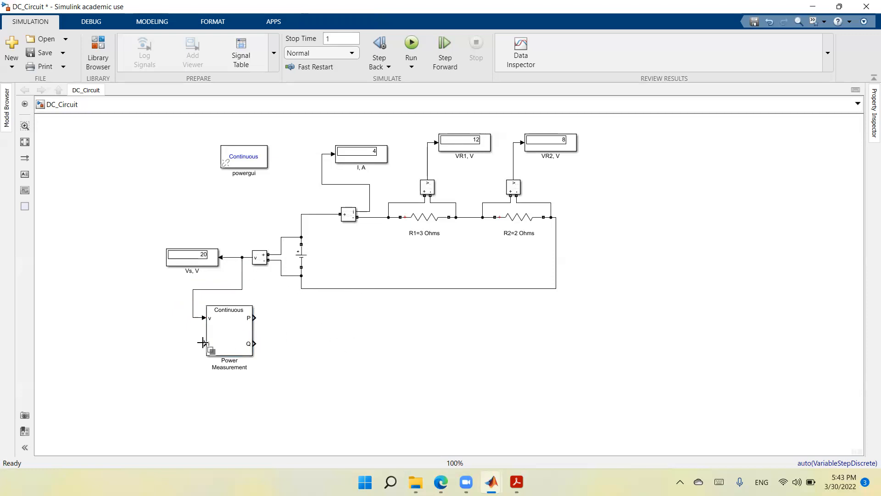
{"action": "left_click_drag", "start_coordinate": [203, 344], "coordinate": [322, 183]}
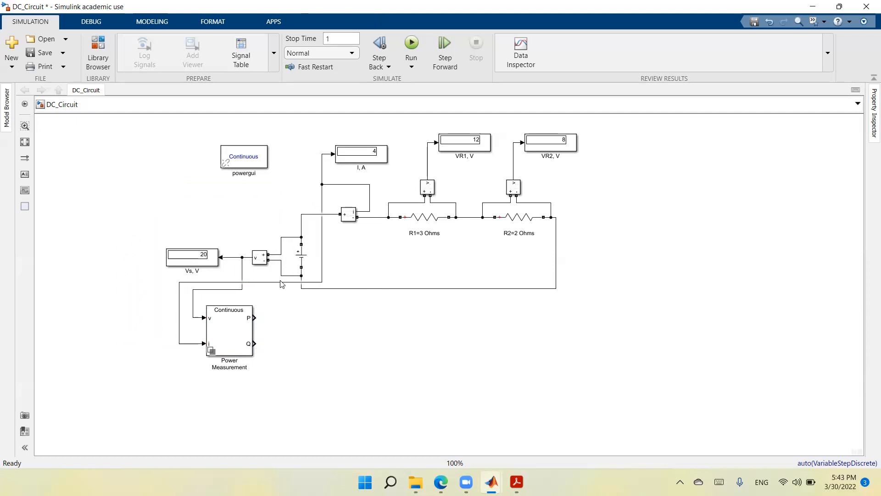
Step: Reroute the current signal wire to the i input so it runs above and outside the Vs Display
{"action": "left_click_drag", "start_coordinate": [279, 282], "coordinate": [147, 185]}
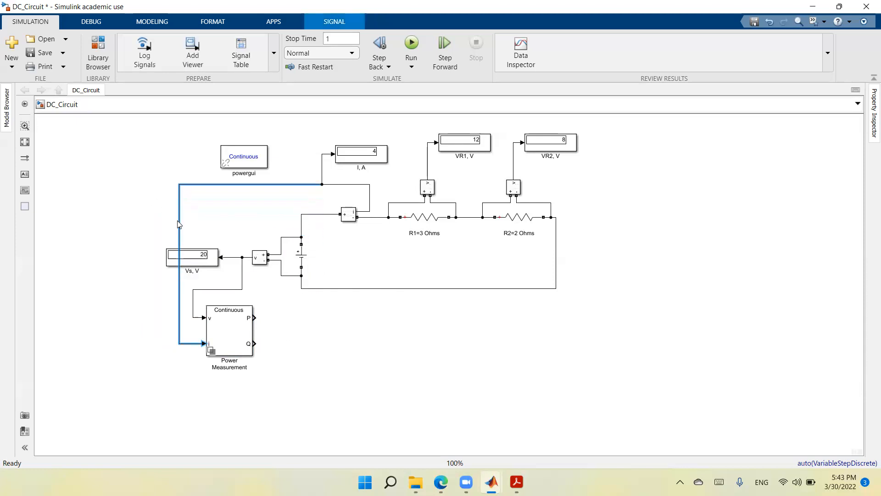
{"action": "left_click_drag", "start_coordinate": [180, 222], "coordinate": [152, 217]}
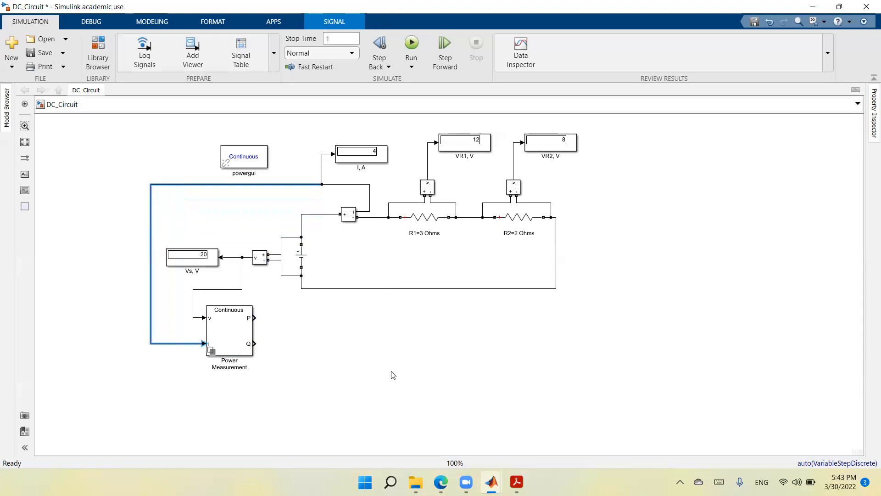
{"action": "left_click", "coordinate": [289, 200]}
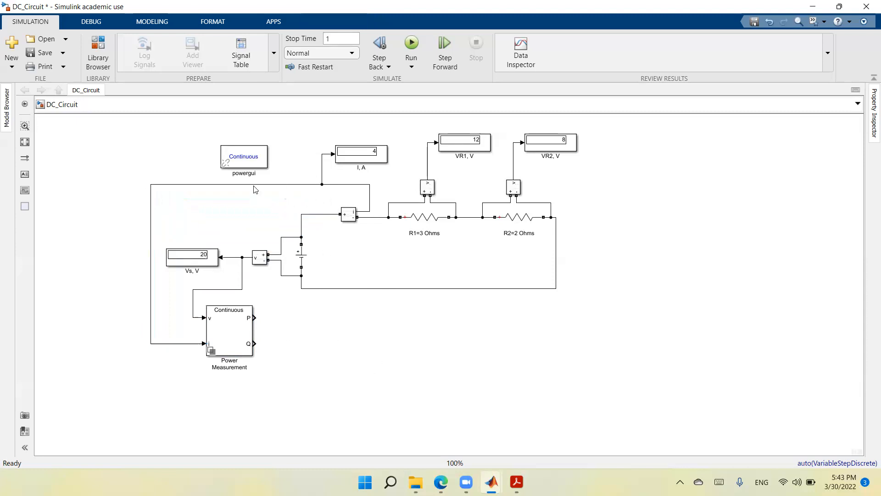
{"action": "left_click", "coordinate": [212, 351]}
Step: Copy the "I, A" Display, paste it beside the Power Measurement block, and connect it to the P output
{"action": "right_click", "coordinate": [380, 162]}
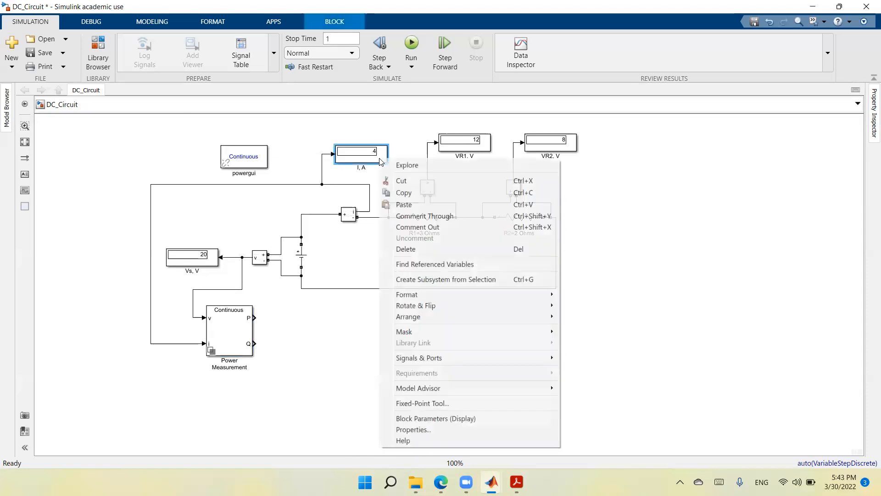
{"action": "left_click", "coordinate": [403, 192]}
{"action": "right_click", "coordinate": [348, 398]}
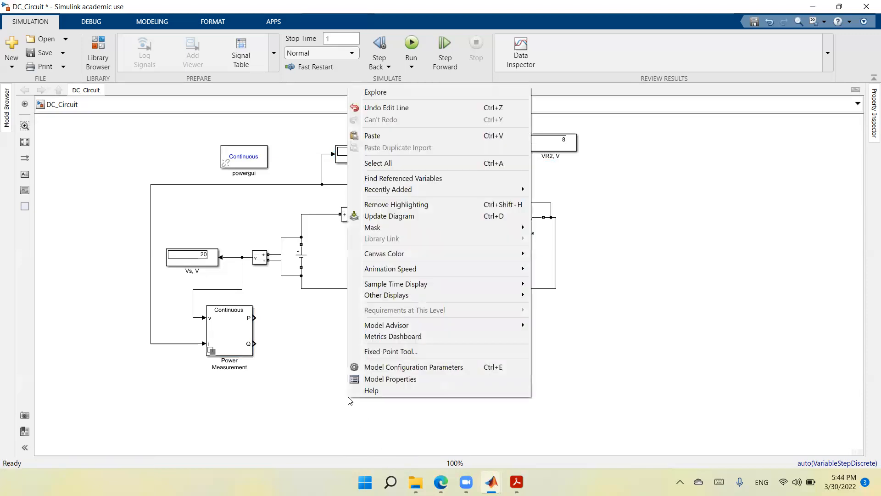
{"action": "left_click", "coordinate": [383, 134]}
{"action": "left_click_drag", "start_coordinate": [388, 413], "coordinate": [268, 321]}
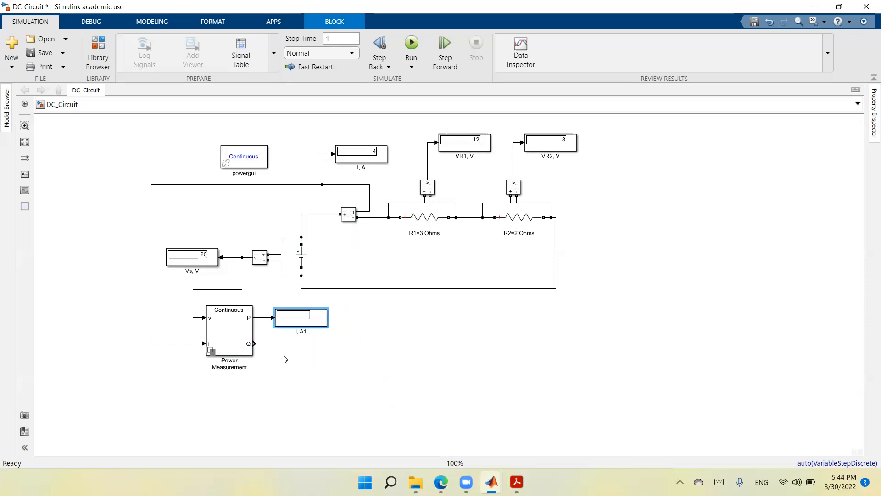
Step: Rename the Display on the Power Measurement block's P output as "Ps, W"
{"action": "double_click", "coordinate": [299, 331]}
{"action": "type", "text": "Ps, W"}
{"action": "left_click", "coordinate": [375, 385]}
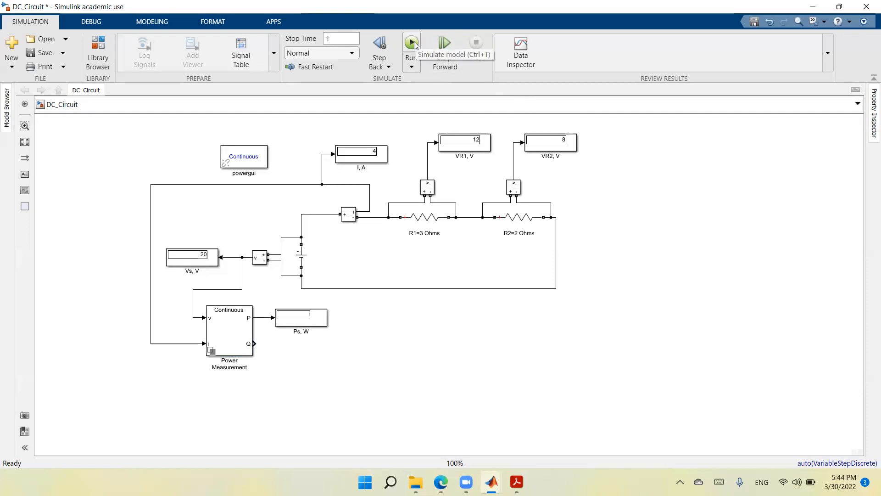
Step: Set the Power Measurement block's harmonic numbers to [0] and run the simulation
{"action": "left_click", "coordinate": [231, 333]}
{"action": "double_click", "coordinate": [234, 331]}
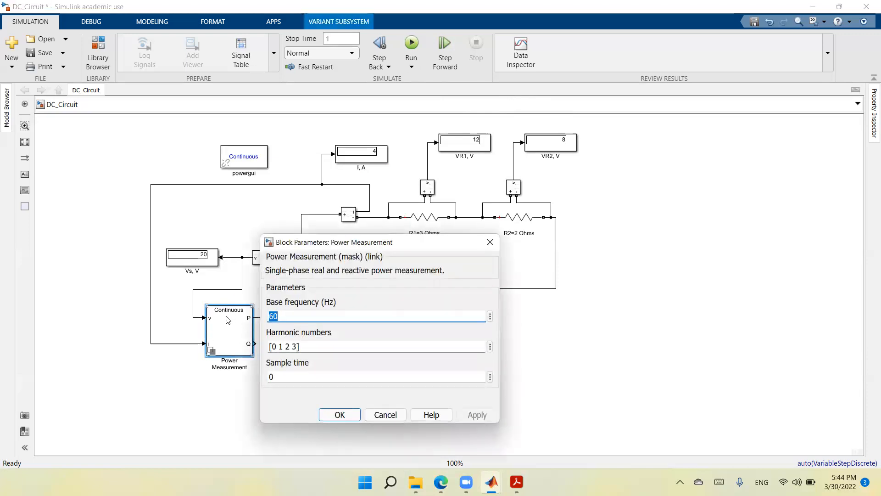
{"action": "left_click", "coordinate": [327, 346]}
{"action": "left_click", "coordinate": [327, 347]}
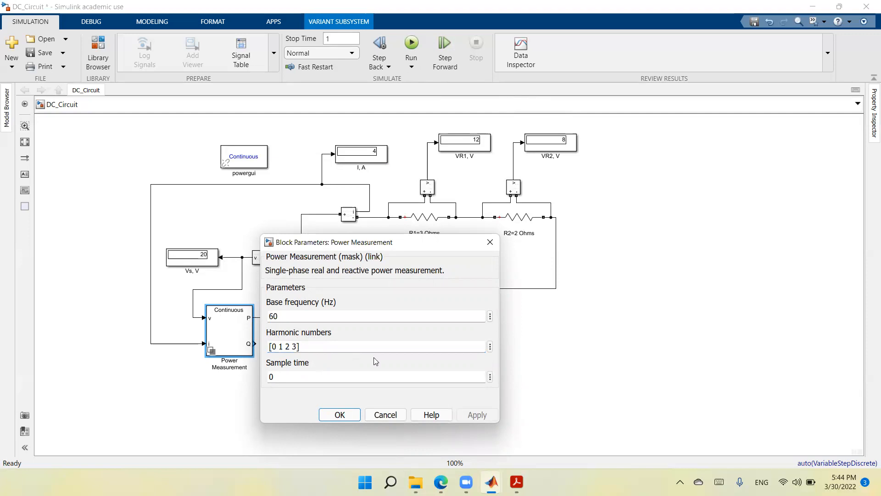
{"action": "key", "text": "BackSpace"}
{"action": "key", "text": "BackSpace"}
{"action": "key", "text": "BackSpace"}
{"action": "key", "text": "BackSpace"}
{"action": "key", "text": "BackSpace"}
{"action": "key", "text": "BackSpace"}
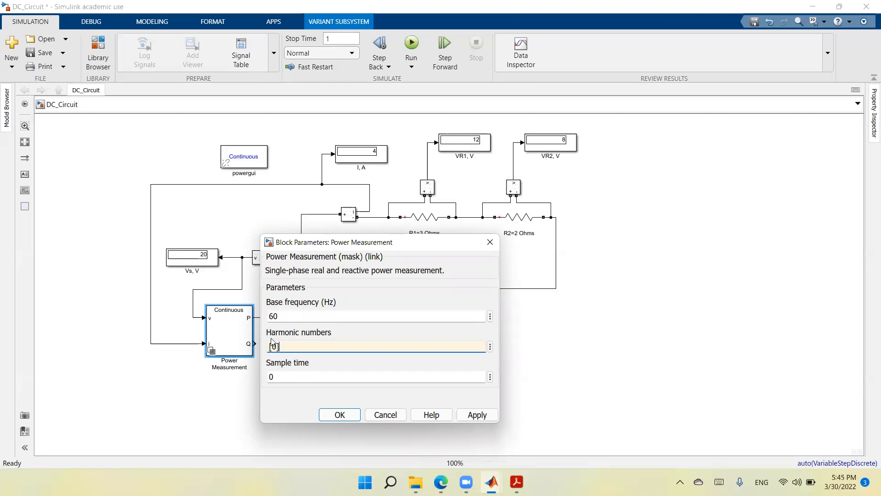
{"action": "left_click", "coordinate": [469, 415]}
{"action": "left_click", "coordinate": [348, 415]}
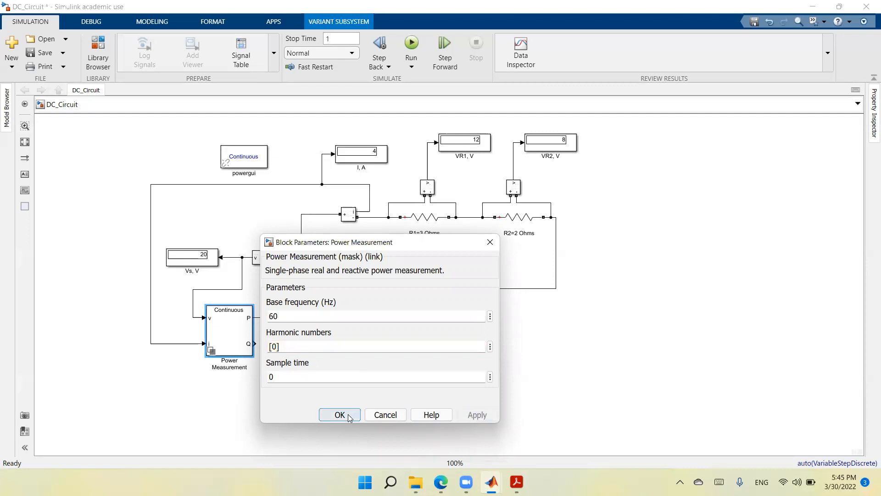
{"action": "left_click", "coordinate": [412, 43]}
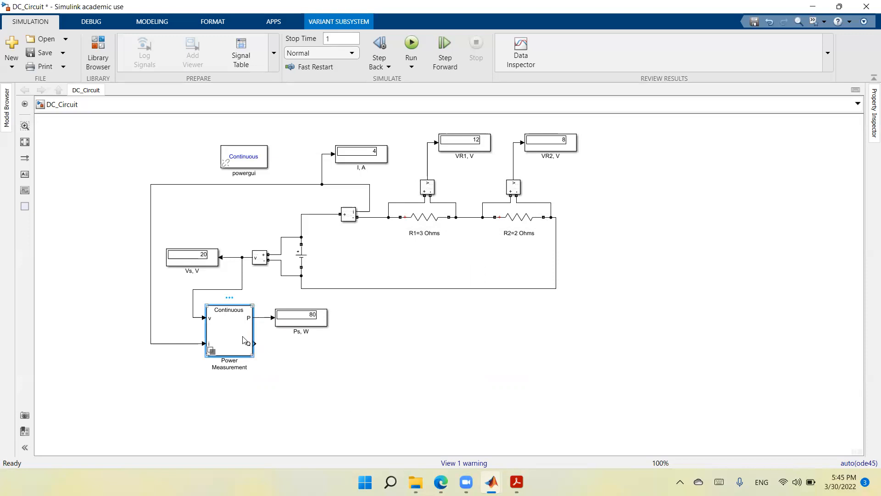
Step: Copy the Power Measurement block together with its P output signal and "Ps, W" Display, and paste them in the empty canvas area
{"action": "left_click", "coordinate": [263, 317], "text": "shift"}
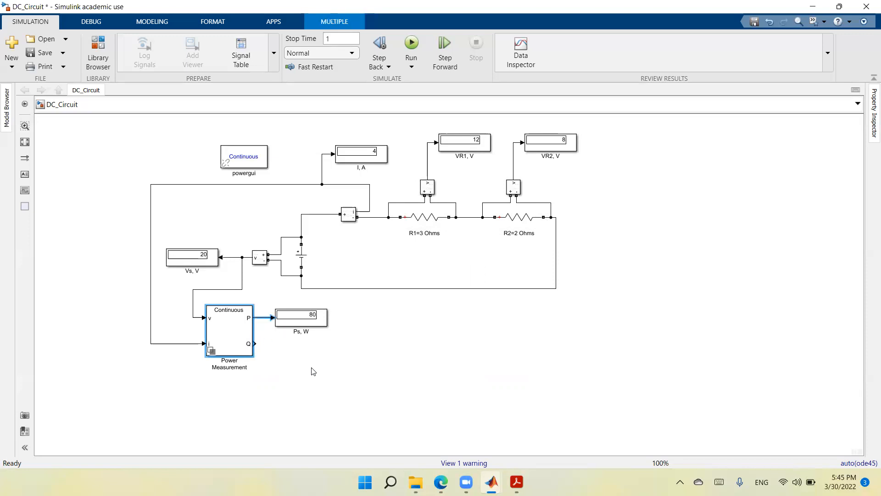
{"action": "left_click", "coordinate": [320, 327], "text": "shift"}
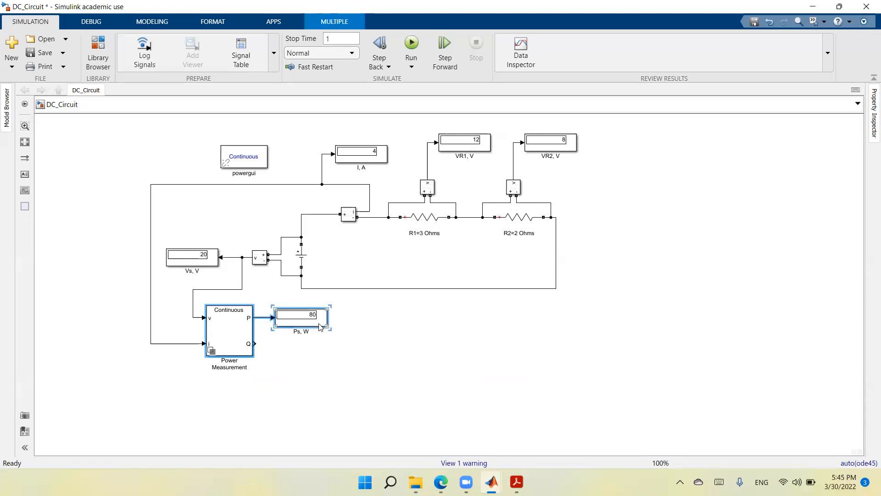
{"action": "right_click", "coordinate": [242, 335]}
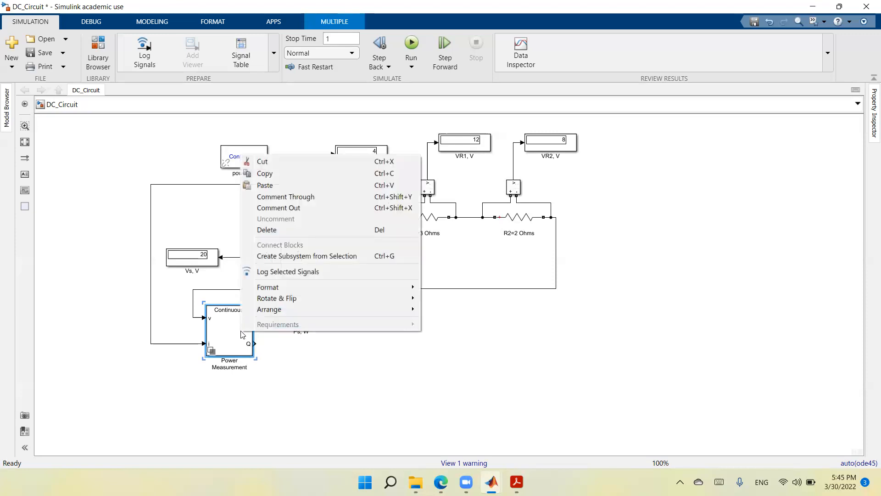
{"action": "left_click", "coordinate": [282, 175]}
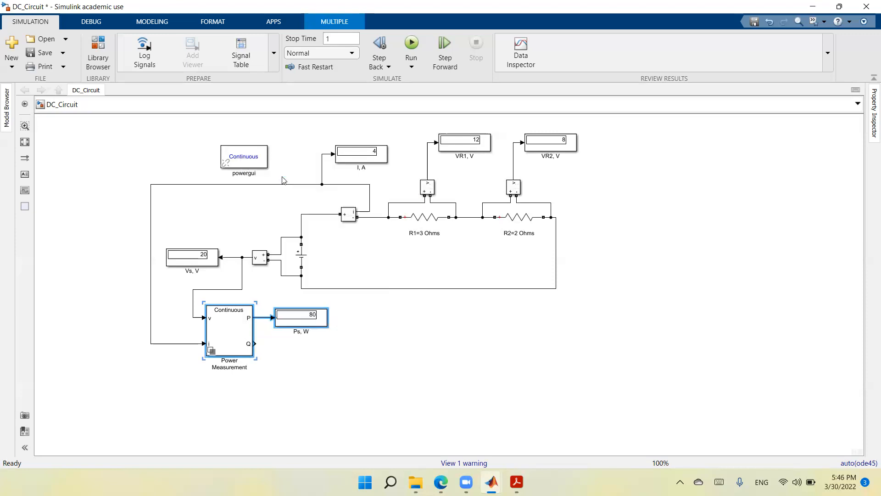
{"action": "left_click", "coordinate": [655, 393]}
{"action": "right_click", "coordinate": [621, 410]}
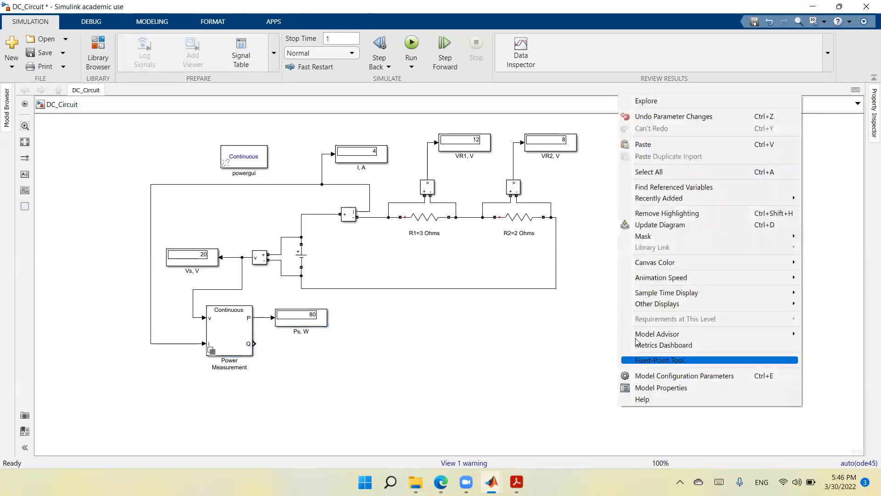
{"action": "left_click", "coordinate": [650, 150]}
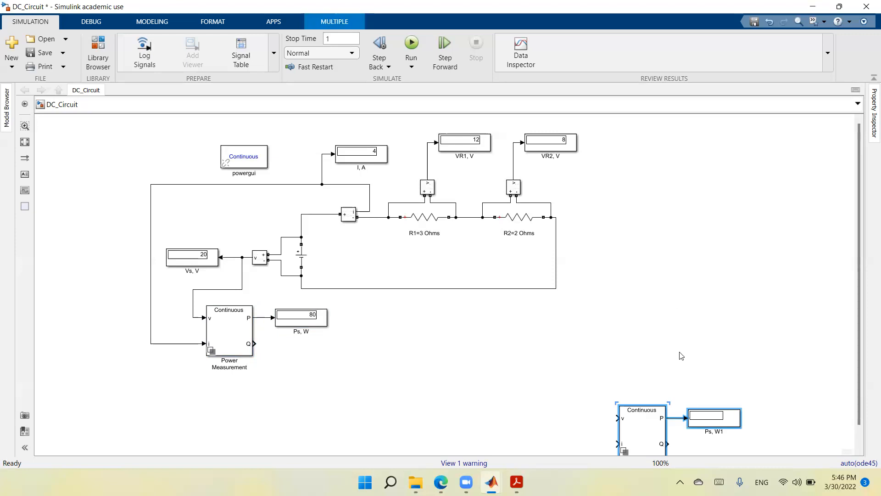
Step: Move the pasted Power Measurement and Display pair up to the empty area beside and slightly above the VR2 Display
{"action": "key", "text": "Up"}
{"action": "key", "text": "Up"}
{"action": "key", "text": "Up"}
{"action": "key", "text": "Up"}
{"action": "key", "text": "Up"}
{"action": "key", "text": "Up"}
{"action": "key", "text": "Up"}
{"action": "key", "text": "Up"}
{"action": "key", "text": "Up"}
{"action": "key", "text": "Up"}
{"action": "key", "text": "Up"}
{"action": "key", "text": "Up"}
{"action": "key", "text": "Up"}
{"action": "key", "text": "Up"}
{"action": "key", "text": "Up"}
{"action": "key", "text": "Up"}
{"action": "key", "text": "Up"}
{"action": "key", "text": "Up"}
{"action": "key", "text": "Up"}
{"action": "key", "text": "Up"}
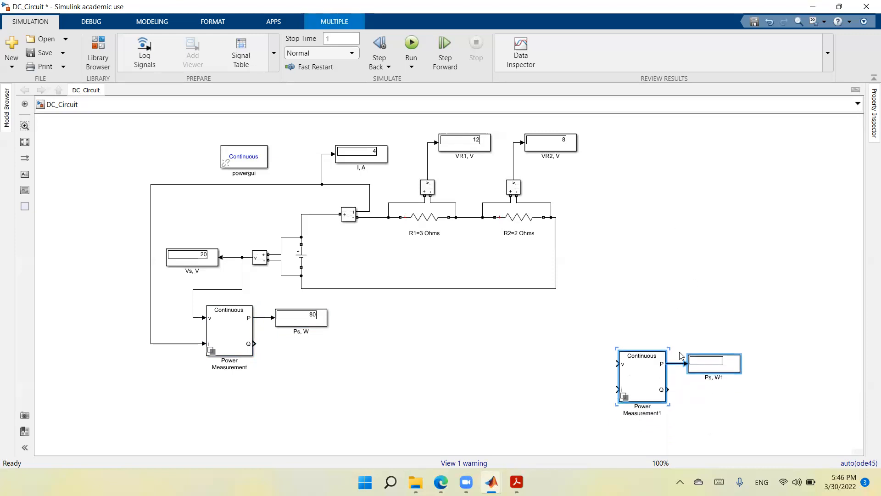
{"action": "key", "text": "Down"}
{"action": "key", "text": "Down"}
{"action": "key", "text": "Down"}
{"action": "key", "text": "Down"}
{"action": "key", "text": "Down"}
{"action": "key", "text": "Down"}
{"action": "key", "text": "Down"}
{"action": "key", "text": "Down"}
{"action": "key", "text": "Down"}
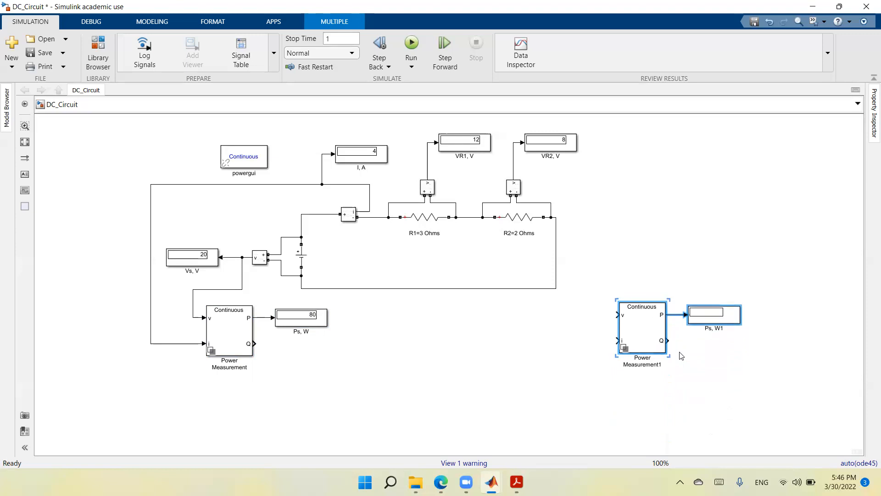
{"action": "key", "text": "Up"}
{"action": "key", "text": "Up"}
{"action": "key", "text": "Up"}
{"action": "key", "text": "Up"}
{"action": "key", "text": "Up"}
{"action": "key", "text": "Up"}
{"action": "key", "text": "Up"}
{"action": "key", "text": "Up"}
{"action": "key", "text": "Up"}
{"action": "key", "text": "Up"}
{"action": "key", "text": "Up"}
{"action": "key", "text": "Up"}
{"action": "key", "text": "Up"}
{"action": "key", "text": "Up"}
{"action": "key", "text": "Up"}
{"action": "key", "text": "Up"}
{"action": "key", "text": "Up"}
{"action": "key", "text": "Up"}
{"action": "key", "text": "Up"}
{"action": "key", "text": "Up"}
{"action": "key", "text": "Up"}
{"action": "key", "text": "Up"}
{"action": "key", "text": "Up"}
{"action": "key", "text": "Up"}
{"action": "key", "text": "Up"}
{"action": "key", "text": "Up"}
{"action": "key", "text": "Up"}
{"action": "key", "text": "Up"}
{"action": "key", "text": "Up"}
{"action": "key", "text": "Up"}
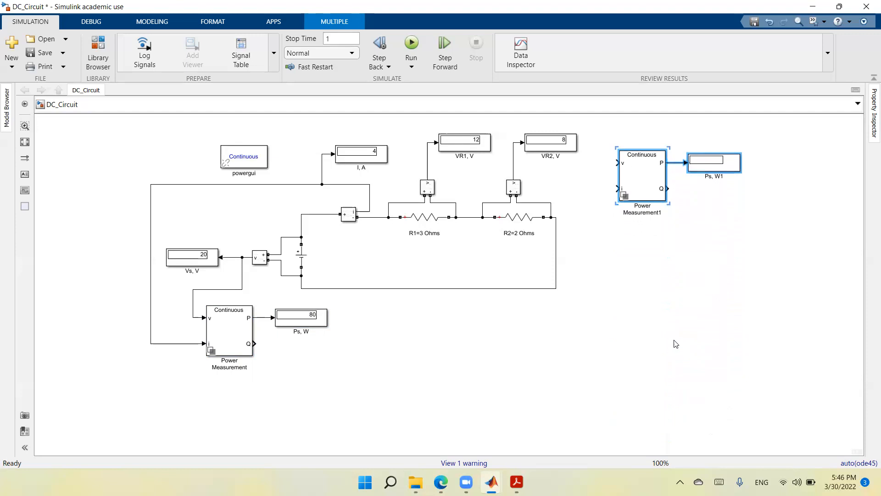
{"action": "scroll", "coordinate": [632, 270], "scroll_direction": "up", "scroll_amount": 1}
{"action": "scroll", "coordinate": [629, 279], "scroll_direction": "down", "scroll_amount": 1}
{"action": "scroll", "coordinate": [627, 289], "scroll_direction": "down", "scroll_amount": 1}
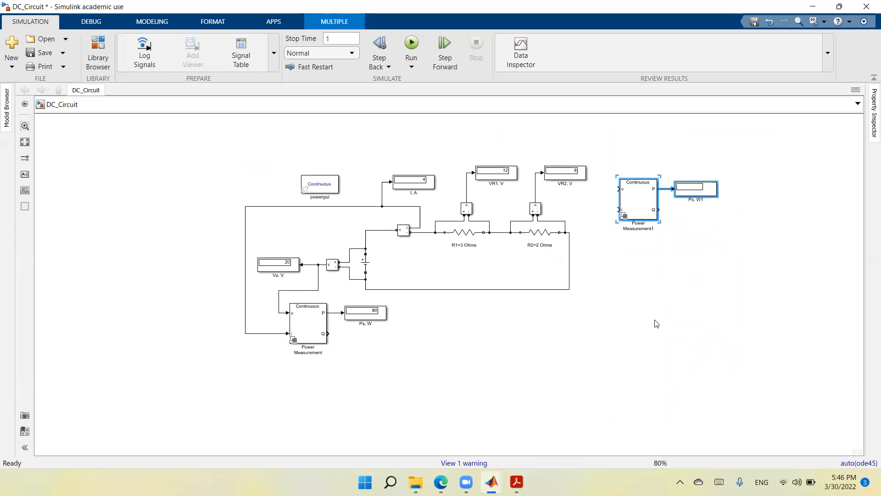
{"action": "key", "text": "Up"}
{"action": "key", "text": "Up"}
{"action": "key", "text": "Up"}
{"action": "key", "text": "Up"}
{"action": "key", "text": "Up"}
{"action": "key", "text": "Up"}
{"action": "key", "text": "Up"}
{"action": "key", "text": "Up"}
{"action": "key", "text": "Up"}
{"action": "key", "text": "Up"}
{"action": "key", "text": "Up"}
{"action": "key", "text": "Up"}
{"action": "key", "text": "Up"}
{"action": "key", "text": "Up"}
{"action": "key", "text": "Up"}
{"action": "key", "text": "Up"}
{"action": "key", "text": "Up"}
{"action": "key", "text": "Up"}
{"action": "key", "text": "Up"}
{"action": "key", "text": "Up"}
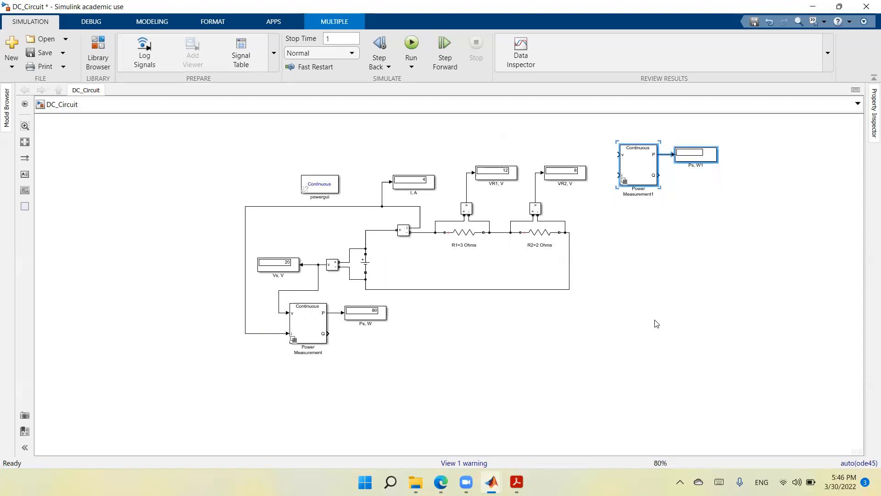
{"action": "key", "text": "Up"}
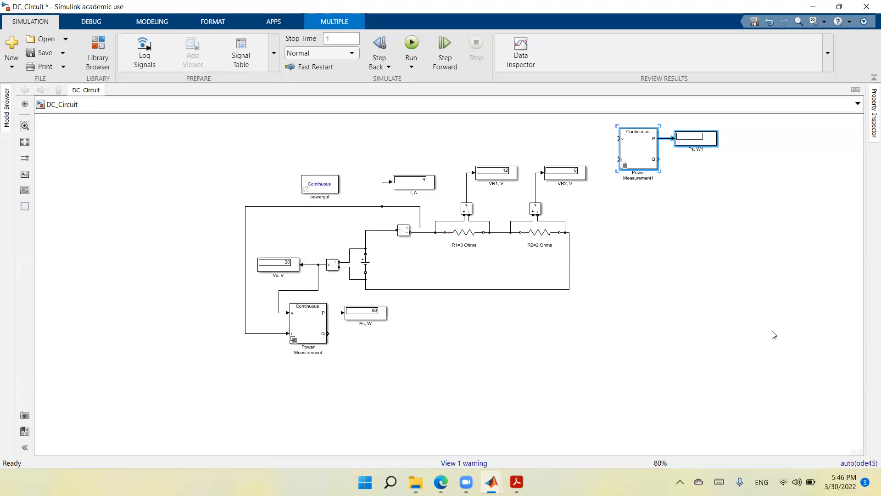
Step: Paste a second Power Measurement and Display pair and move it directly below the first copy
{"action": "right_click", "coordinate": [659, 416]}
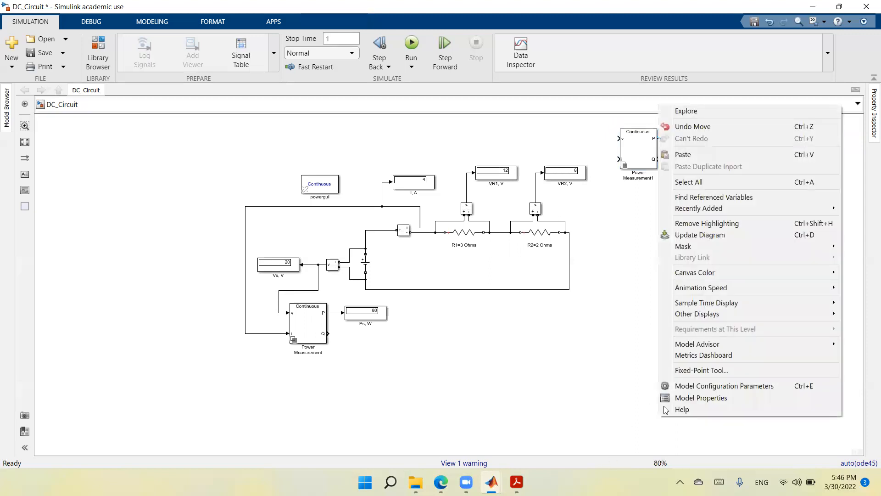
{"action": "left_click", "coordinate": [700, 155]}
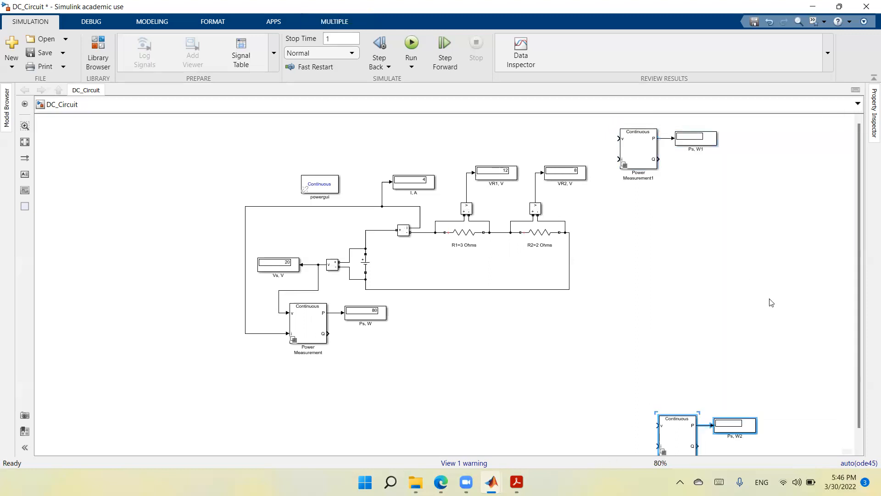
{"action": "key", "text": "Up"}
{"action": "key", "text": "Up"}
{"action": "key", "text": "Up"}
{"action": "key", "text": "Up"}
{"action": "key", "text": "Up"}
{"action": "key", "text": "Up"}
{"action": "key", "text": "Up"}
{"action": "key", "text": "Up"}
{"action": "key", "text": "Up"}
{"action": "key", "text": "Up"}
{"action": "key", "text": "Up"}
{"action": "key", "text": "Up"}
{"action": "key", "text": "Up"}
{"action": "key", "text": "Up"}
{"action": "key", "text": "Up"}
{"action": "key", "text": "Up"}
{"action": "key", "text": "Up"}
{"action": "key", "text": "Up"}
{"action": "key", "text": "Up"}
{"action": "key", "text": "Up"}
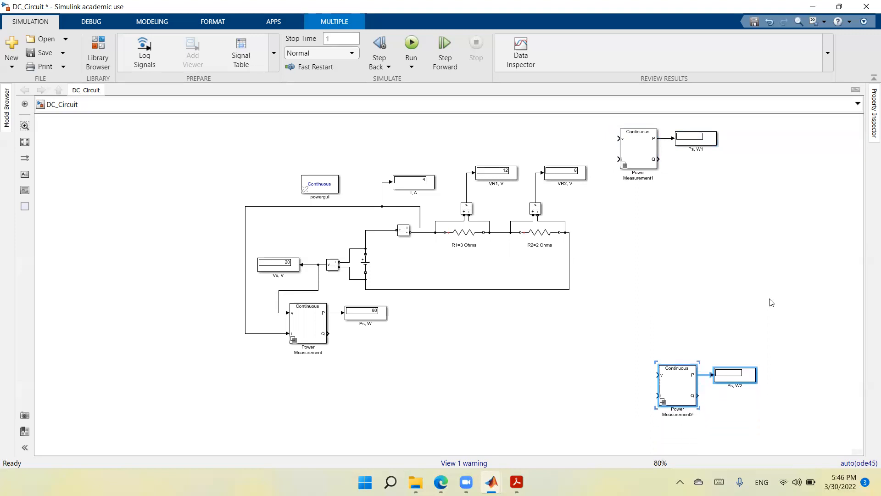
{"action": "key", "text": "Up"}
{"action": "key", "text": "Up"}
{"action": "key", "text": "Up"}
{"action": "key", "text": "Up"}
{"action": "key", "text": "Up"}
{"action": "key", "text": "Up"}
{"action": "key", "text": "Up"}
{"action": "key", "text": "Up"}
{"action": "key", "text": "Up"}
{"action": "key", "text": "Up"}
{"action": "key", "text": "Left"}
{"action": "key", "text": "Left"}
{"action": "key", "text": "Left"}
{"action": "key", "text": "Left"}
{"action": "key", "text": "Left"}
{"action": "key", "text": "Left"}
{"action": "key", "text": "Left"}
{"action": "key", "text": "Left"}
{"action": "key", "text": "Up"}
{"action": "key", "text": "Up"}
{"action": "key", "text": "Up"}
{"action": "key", "text": "Up"}
{"action": "key", "text": "Up"}
{"action": "key", "text": "Up"}
{"action": "key", "text": "Up"}
{"action": "key", "text": "Up"}
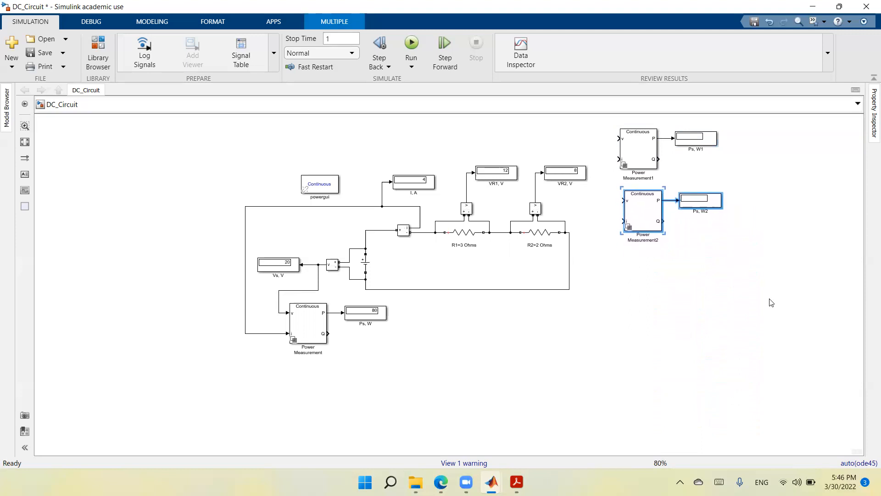
{"action": "left_click", "coordinate": [580, 373]}
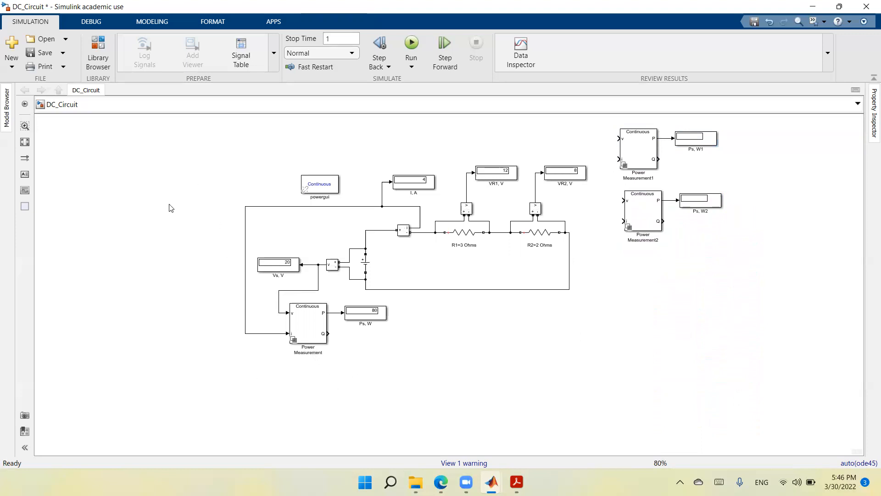
Step: Fit the diagram to the view and nudge the second copied pair left to line up better with the first copy
{"action": "left_click", "coordinate": [25, 142]}
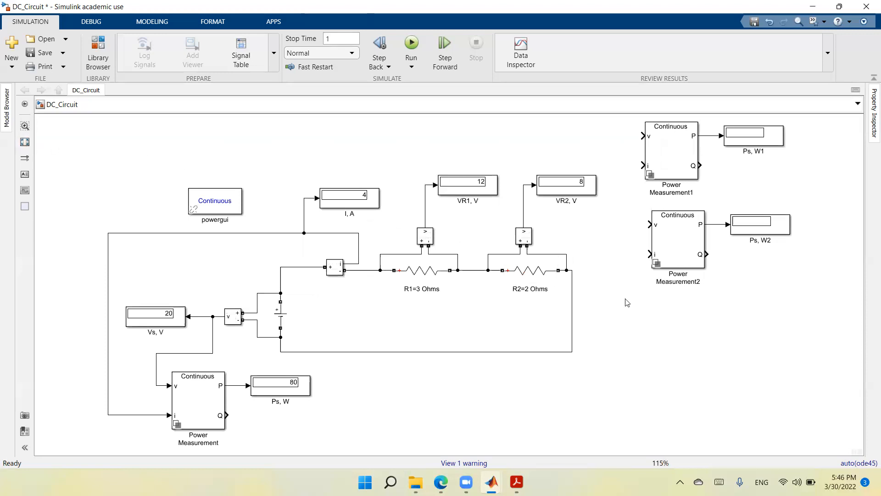
{"action": "left_click", "coordinate": [684, 239]}
{"action": "left_click", "coordinate": [685, 240]}
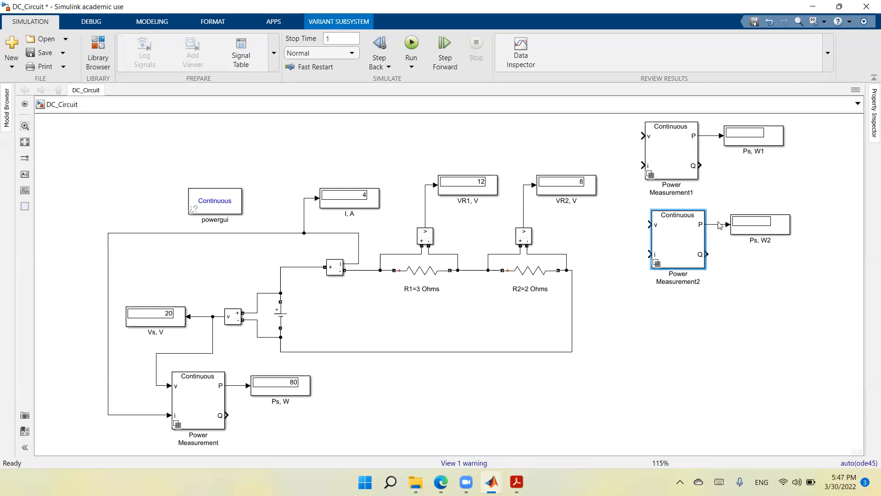
{"action": "left_click", "coordinate": [717, 227]}
{"action": "left_click", "coordinate": [691, 227]}
{"action": "left_click", "coordinate": [738, 232], "text": "shift"}
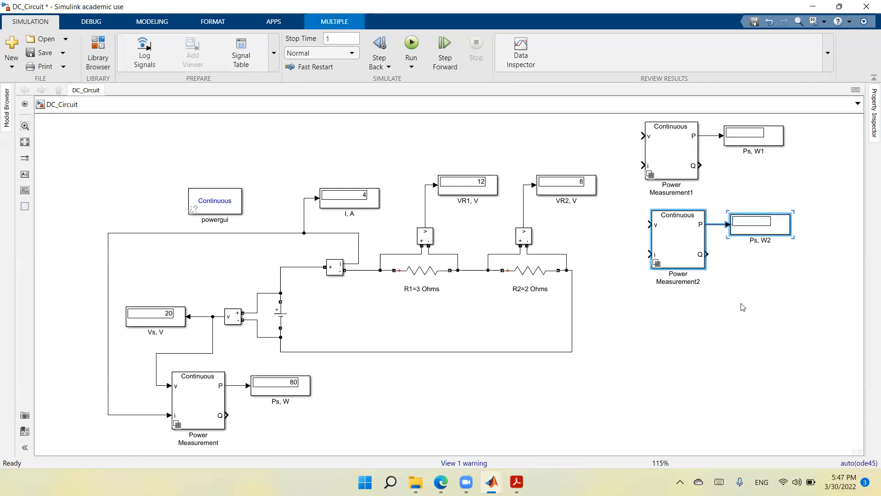
{"action": "key", "text": "Left"}
{"action": "left_click", "coordinate": [674, 314]}
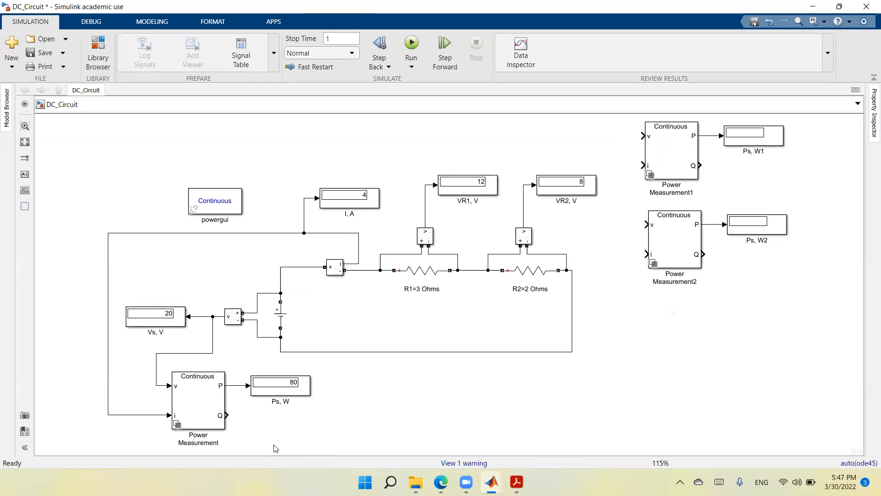
Step: Rename the original Power Measurement block connected to the supply as "Power Measurement Source"
{"action": "left_click", "coordinate": [215, 442]}
{"action": "double_click", "coordinate": [204, 442]}
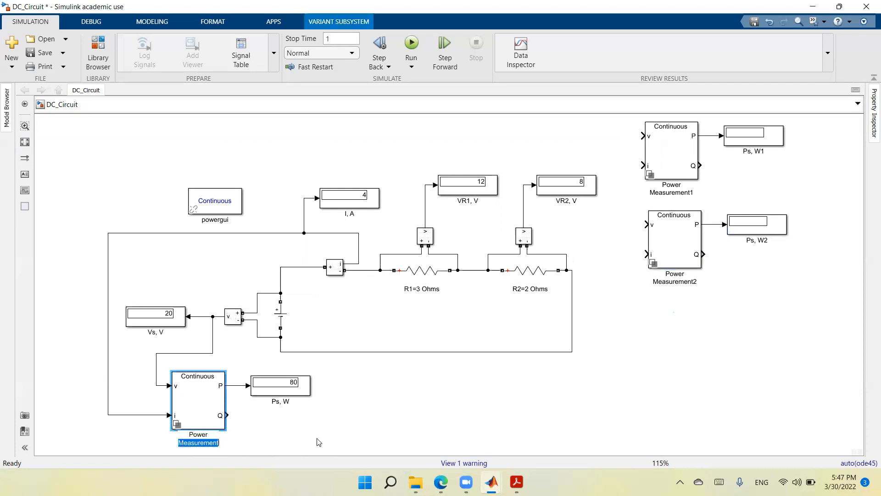
{"action": "key", "text": "Right"}
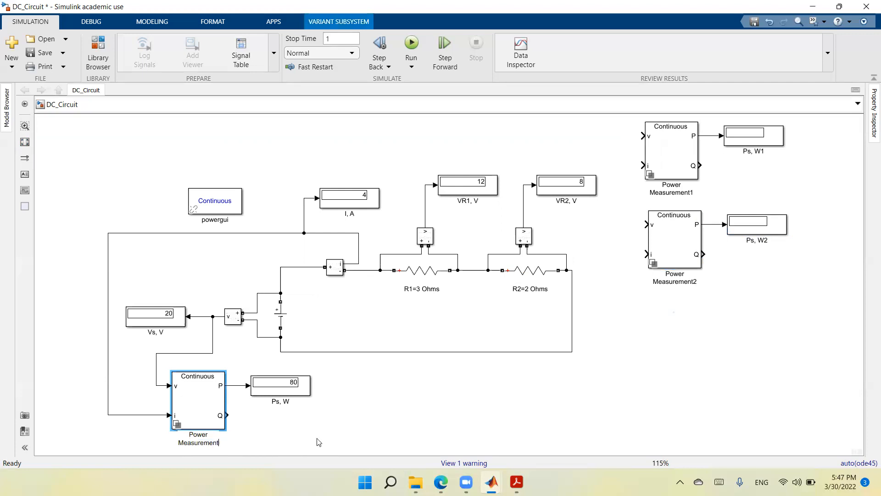
{"action": "type", "text": "P"}
{"action": "key", "text": "BackSpace"}
{"action": "type", "text": "Source"}
{"action": "left_click", "coordinate": [660, 331]}
Step: Rename the upper copied block "Power Measurement R1" and the lower one "Power Measurement R2"
{"action": "left_click", "coordinate": [691, 192]}
{"action": "left_click", "coordinate": [686, 192]}
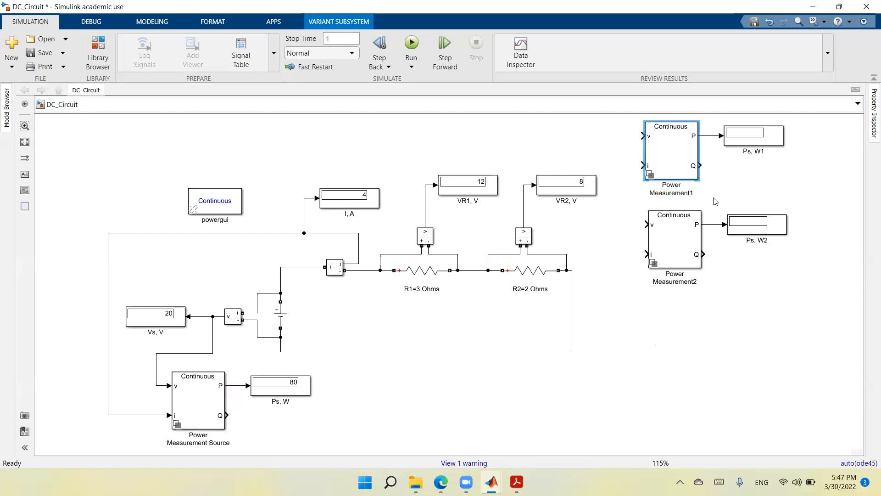
{"action": "type", "text": "R"}
{"action": "left_click", "coordinate": [686, 285]}
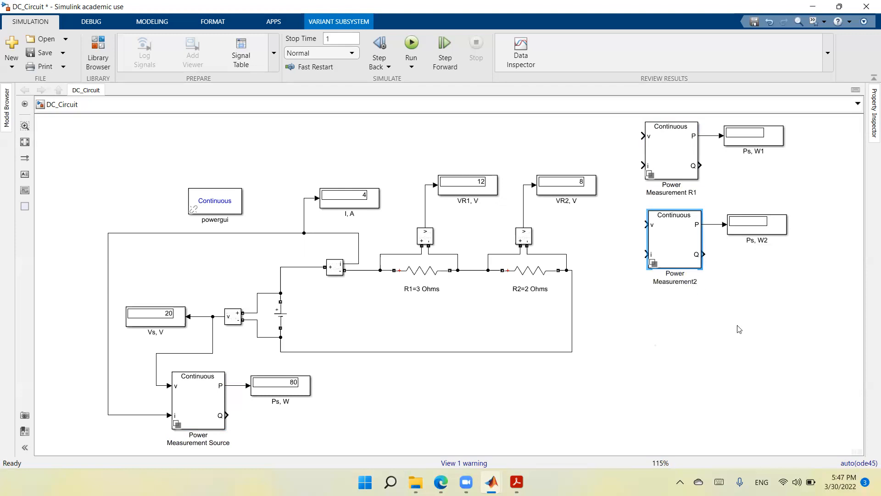
{"action": "type", "text": "R"}
{"action": "left_click", "coordinate": [723, 329]}
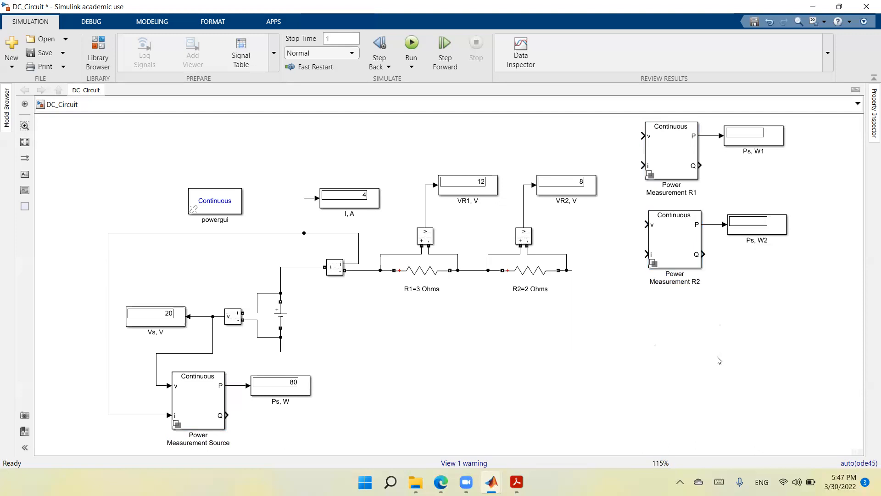
Step: Rename the display beside Power Measurement R1 as "PR1, W" and the one beside Power Measurement R2 as "PR2, W"
{"action": "left_click", "coordinate": [746, 142]}
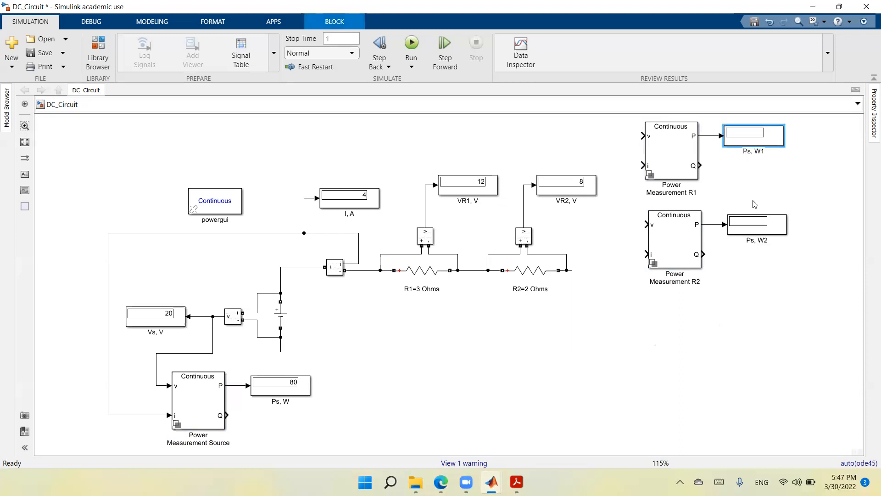
{"action": "type", "text": "R1"}
{"action": "key", "text": "BackSpace"}
{"action": "left_click", "coordinate": [755, 232]}
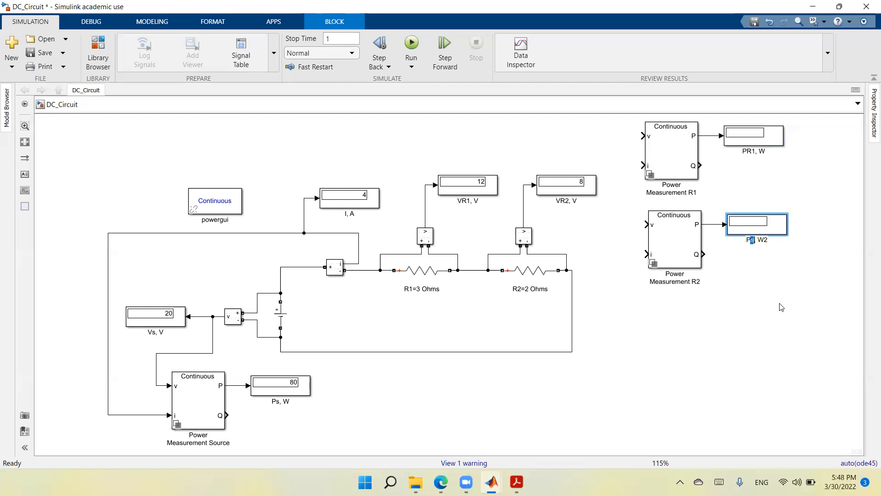
{"action": "type", "text": "R2"}
{"action": "key", "text": "BackSpace"}
{"action": "left_click", "coordinate": [782, 255]}
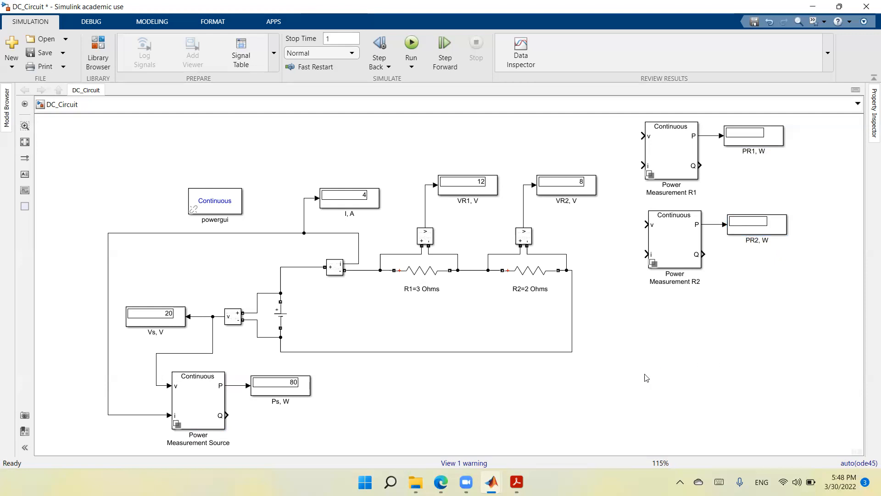
Step: Wire Power Measurement R1's v input to the VR1 voltage signal and its i input to the current signal feeding the "I, A" display
{"action": "left_click", "coordinate": [697, 194]}
{"action": "left_click", "coordinate": [691, 188]}
{"action": "left_click_drag", "start_coordinate": [642, 134], "coordinate": [425, 184]}
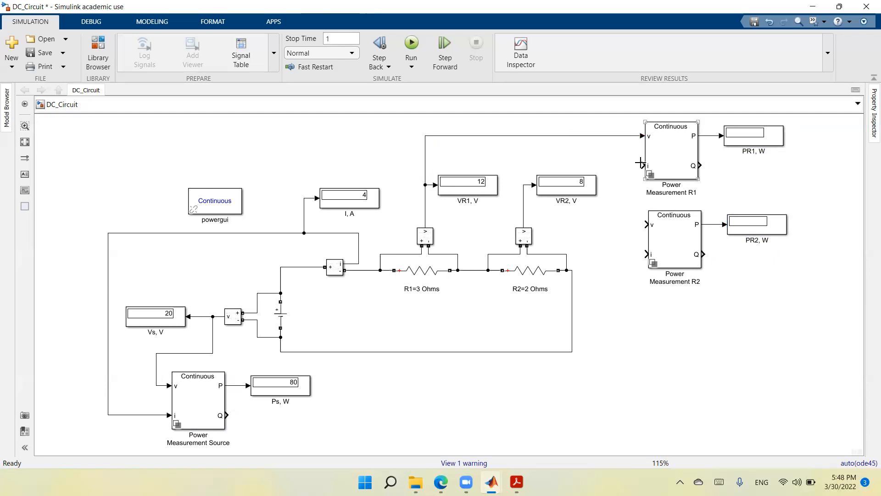
{"action": "left_click", "coordinate": [397, 269]}
{"action": "left_click_drag", "start_coordinate": [643, 164], "coordinate": [302, 197]}
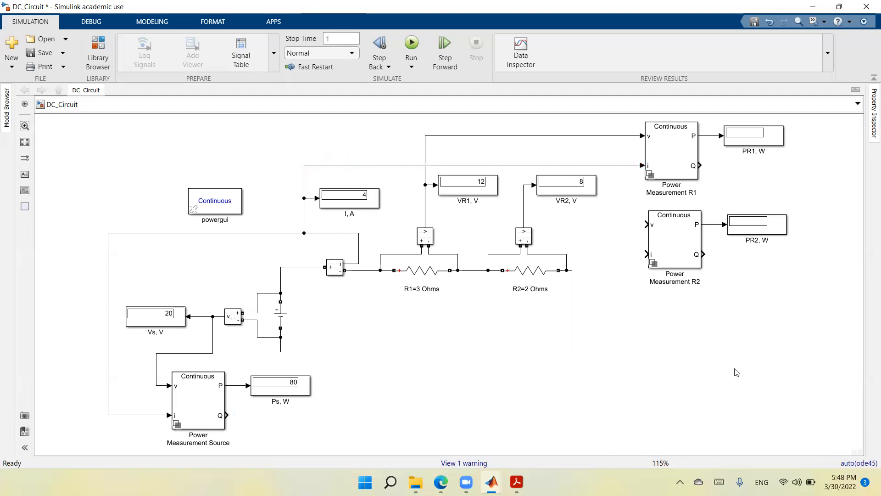
Step: Wire Power Measurement R2's v input to the VR2 voltage signal and its i input to the current line feeding Power Measurement R1
{"action": "left_click", "coordinate": [682, 238]}
{"action": "left_click_drag", "start_coordinate": [647, 224], "coordinate": [524, 218]}
{"action": "left_click", "coordinate": [289, 204]}
{"action": "mouse_move", "coordinate": [645, 255]}
{"action": "left_mouse_down"}
{"action": "mouse_move", "coordinate": [626, 252]}
{"action": "mouse_move", "coordinate": [618, 165]}
{"action": "left_mouse_up"}
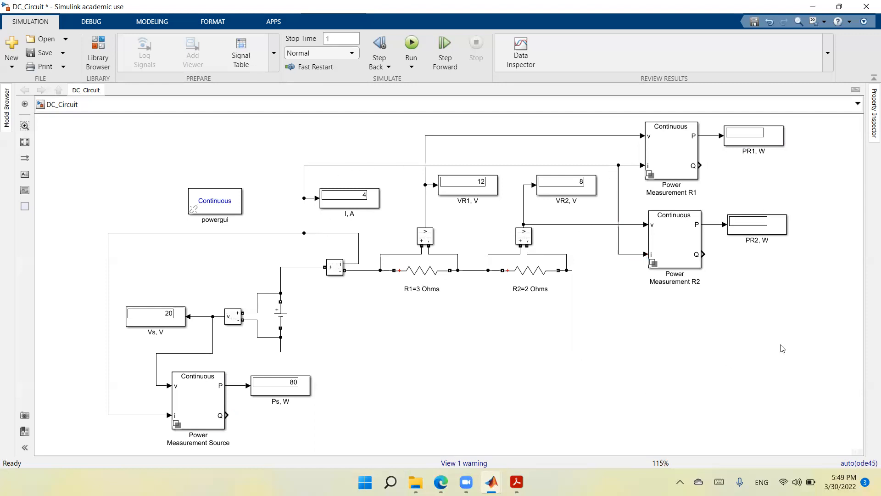
Step: Run the simulation to compare both resistor powers with the source power, and save the model
{"action": "left_click", "coordinate": [754, 150]}
{"action": "left_click", "coordinate": [737, 232]}
{"action": "left_click", "coordinate": [411, 46]}
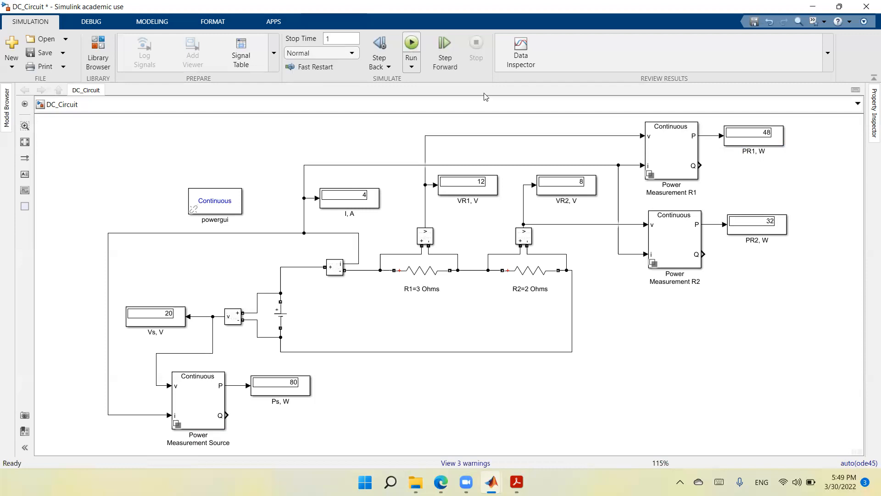
{"action": "left_click", "coordinate": [775, 140]}
{"action": "left_click", "coordinate": [777, 237]}
{"action": "left_click", "coordinate": [771, 144]}
{"action": "left_click", "coordinate": [275, 386]}
{"action": "left_click", "coordinate": [35, 53]}
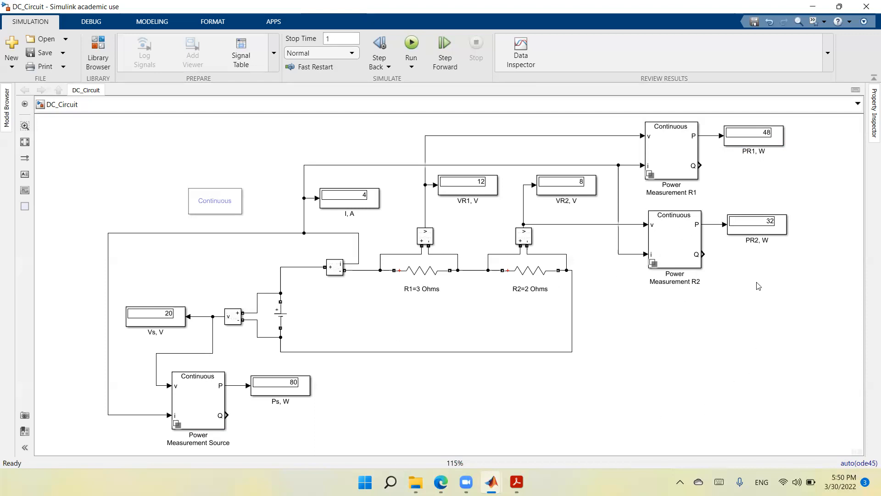
Step: Review the block parameters of Power Measurement R1 and close them without making changes
{"action": "double_click", "coordinate": [675, 157]}
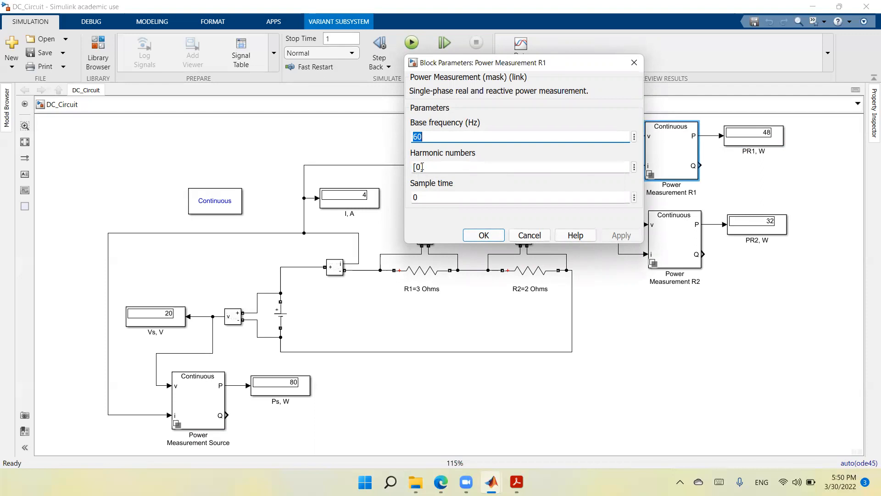
{"action": "left_click", "coordinate": [528, 235]}
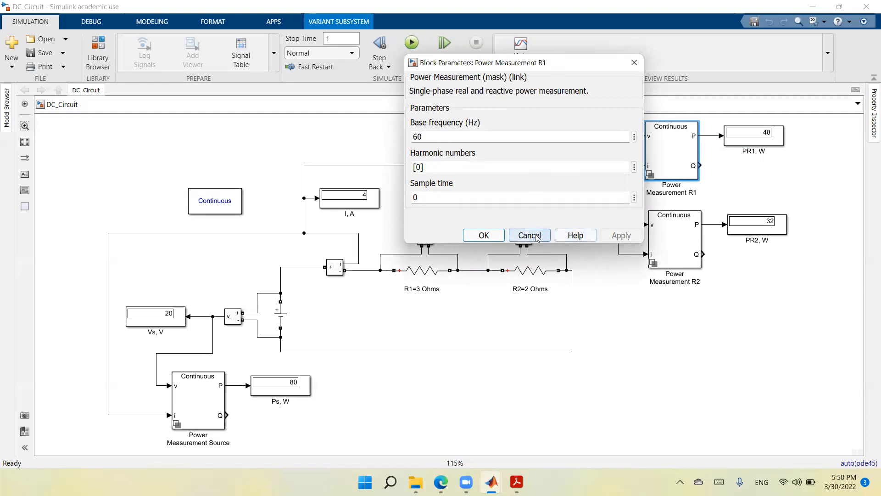
{"action": "left_click", "coordinate": [674, 408]}
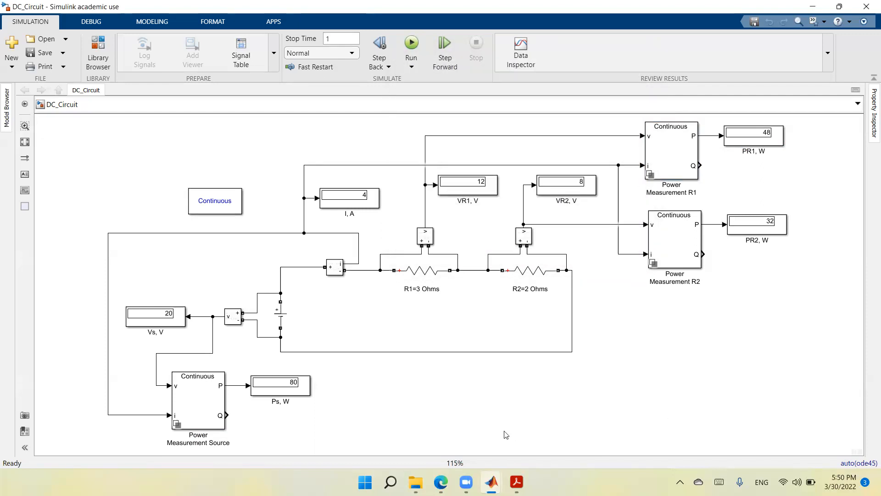